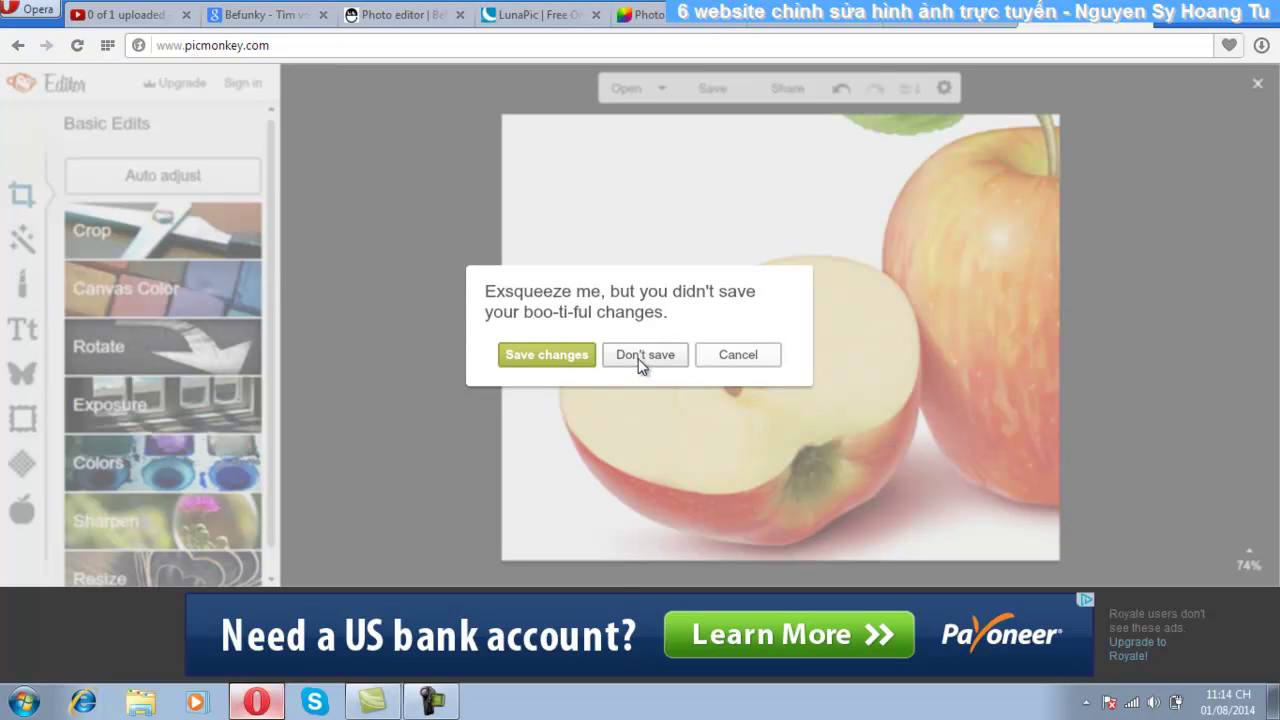
# Leave the PicMonkey editor without saving the changes and view the canvas choices for a new design.
pyautogui.click(641, 365)
pyautogui.scroll(-1, 1183, 458)
pyautogui.scroll(1, 1180, 458)
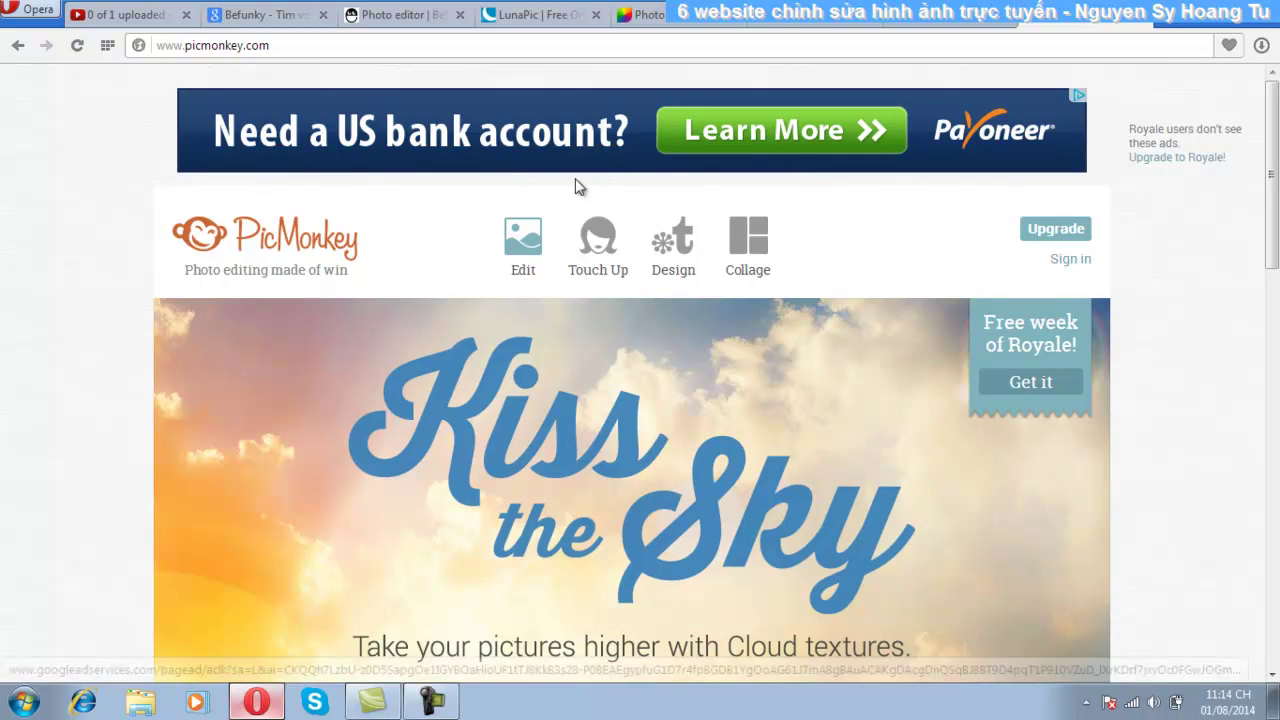
pyautogui.click(673, 240)
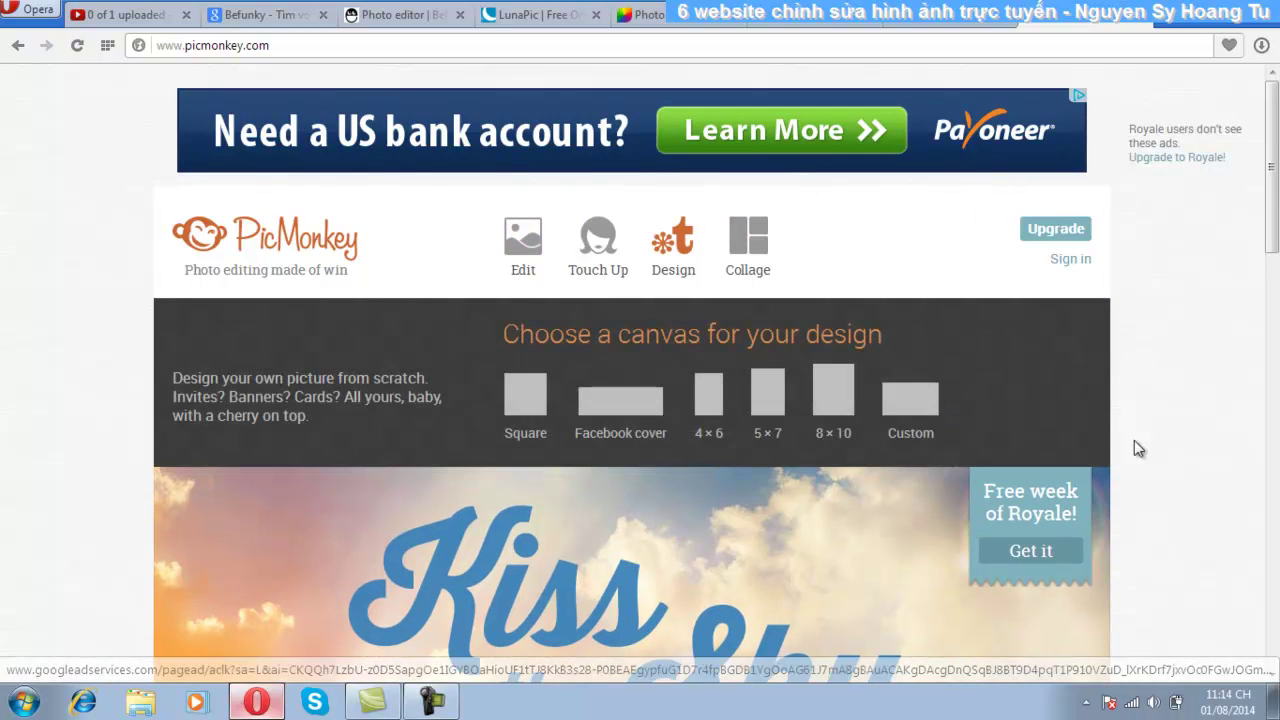
pyautogui.scroll(-2, 1179, 482)
pyautogui.scroll(2, 1175, 440)
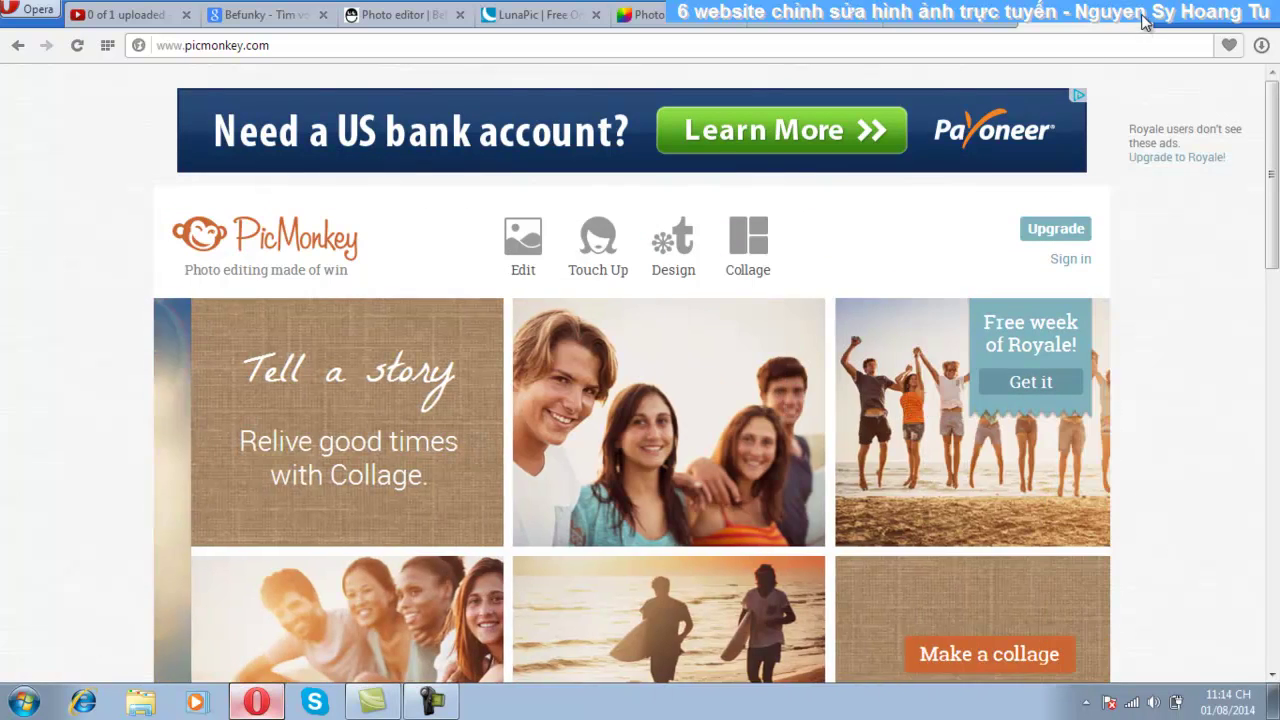
# Switch to the pixlr.com page and look over its address, the editors offered and the mobile apps.
pyautogui.click(1141, 15)
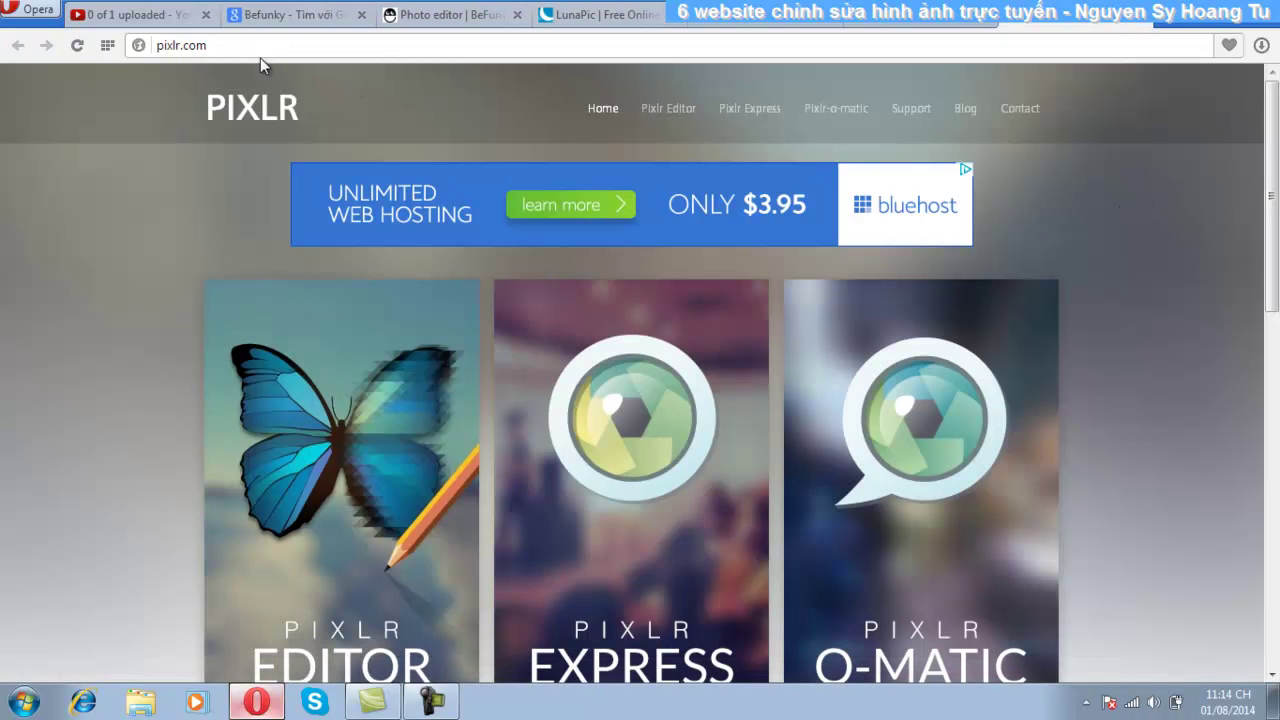
pyautogui.click(172, 47)
pyautogui.click(211, 45)
pyautogui.moveTo(156, 45); pyautogui.dragTo(183, 45)
pyautogui.click(183, 43)
pyautogui.doubleClick(182, 45)
pyautogui.click(316, 45)
pyautogui.moveTo(252, 45); pyautogui.dragTo(150, 45)
pyautogui.scroll(-5, 1063, 432)
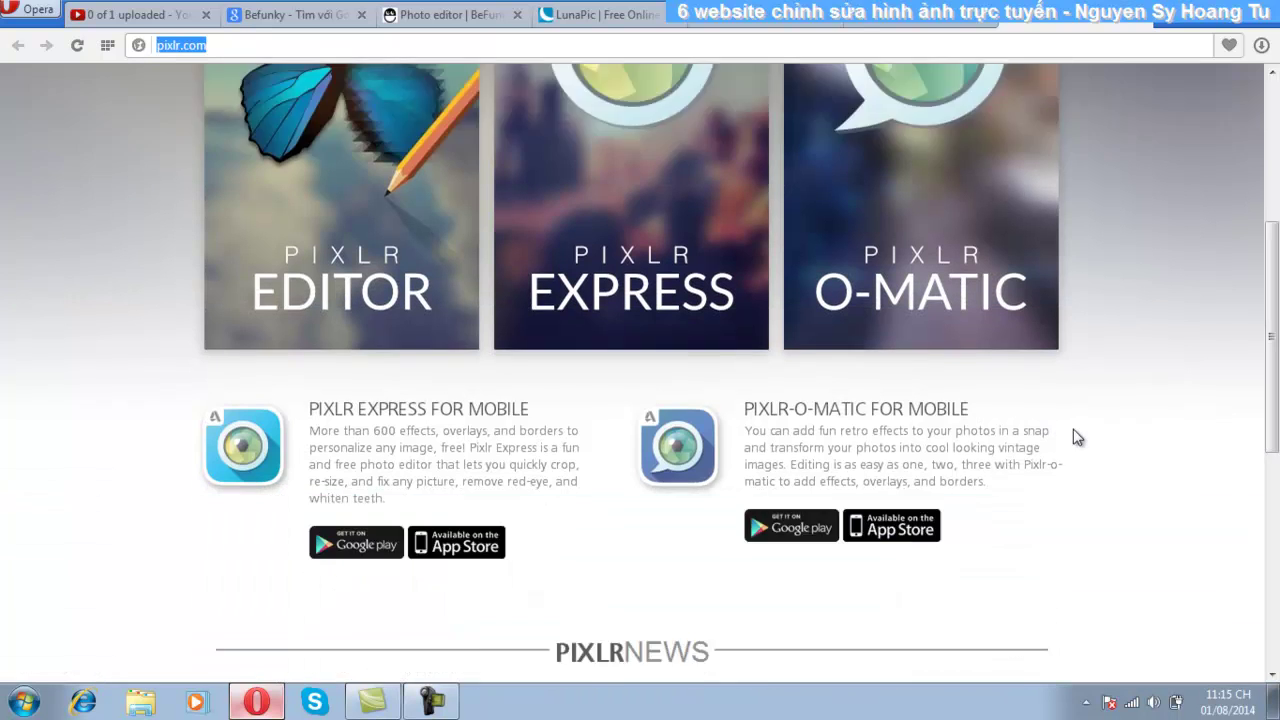
pyautogui.scroll(-2, 1085, 437)
pyautogui.scroll(8, 1087, 437)
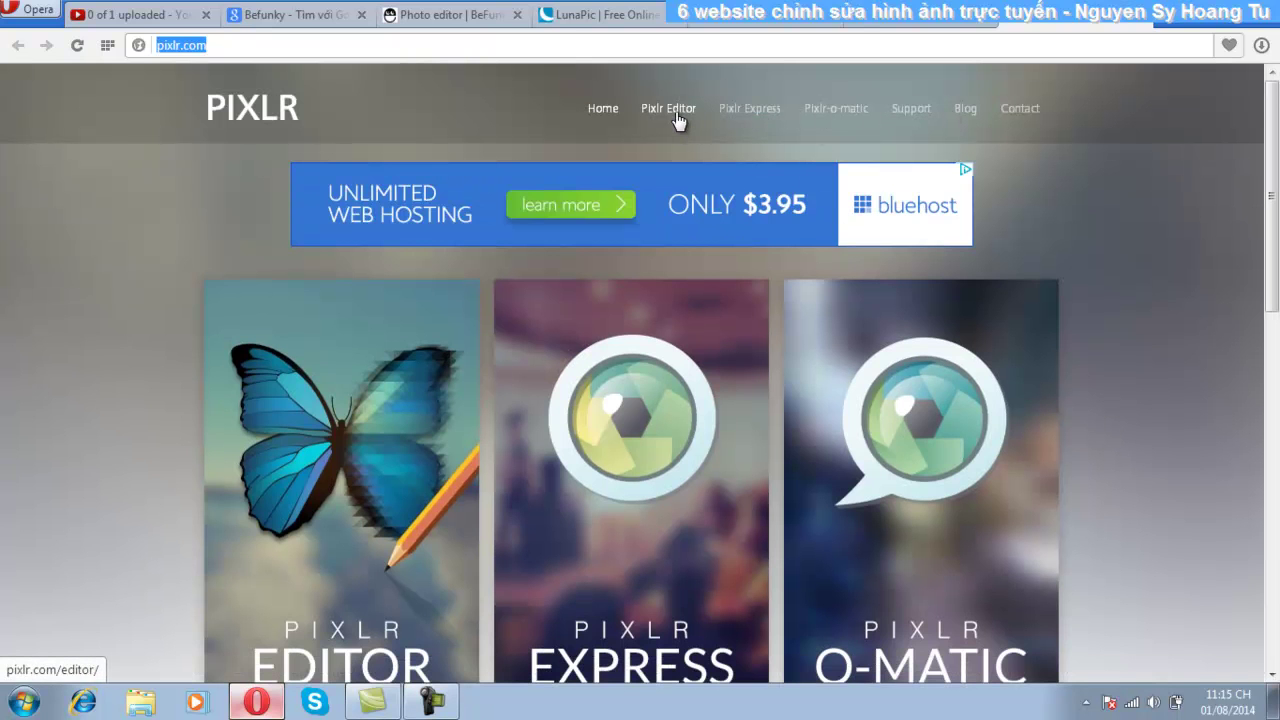
# Launch Pixlr Editor and open the FreeGreatPicture apple image from the computer, in VIDEO_TUTORIAL > PHOTOSHOP > AnhSang-trongphotoshop.
pyautogui.scroll(-3, 371, 486)
pyautogui.click(352, 407)
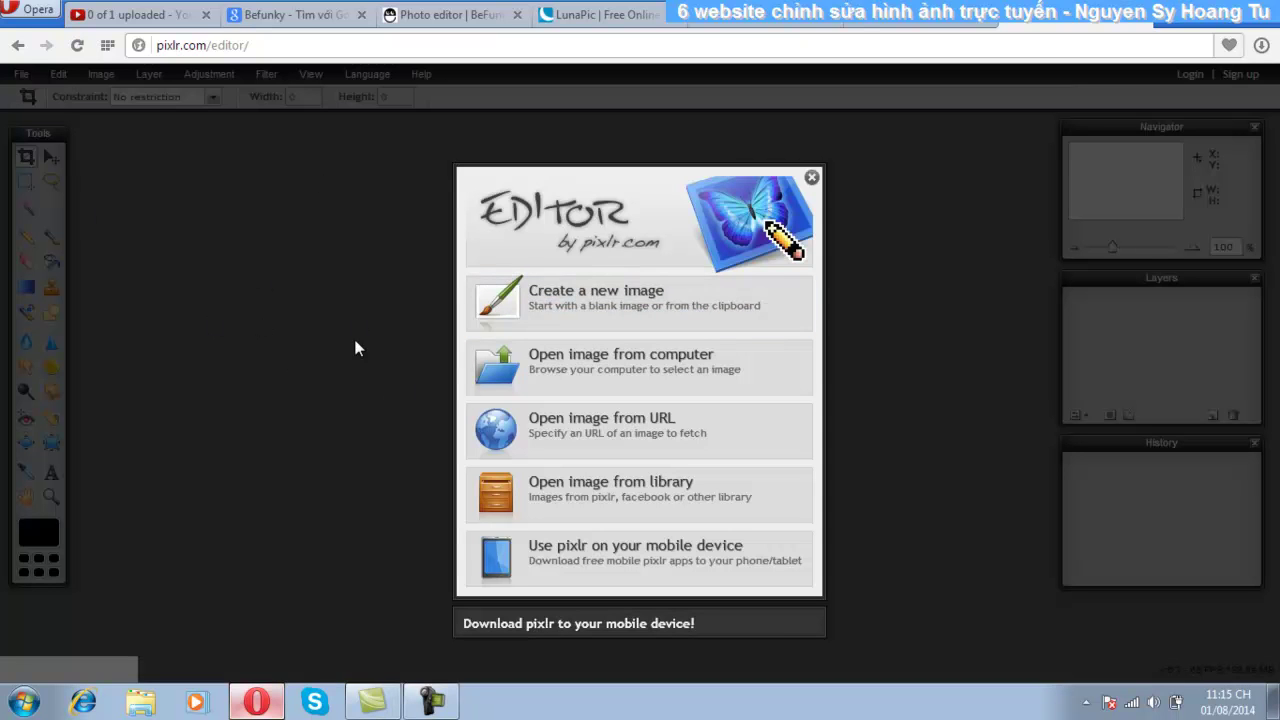
pyautogui.click(592, 372)
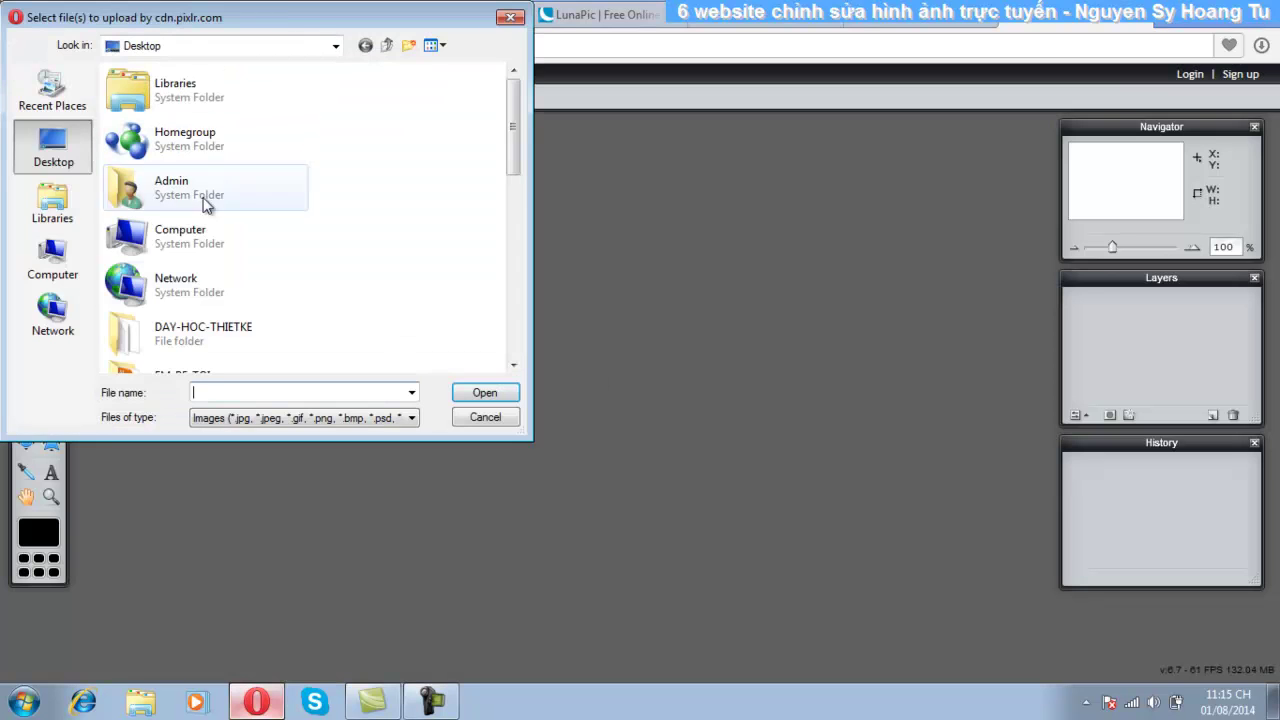
pyautogui.moveTo(511, 135); pyautogui.dragTo(513, 283)
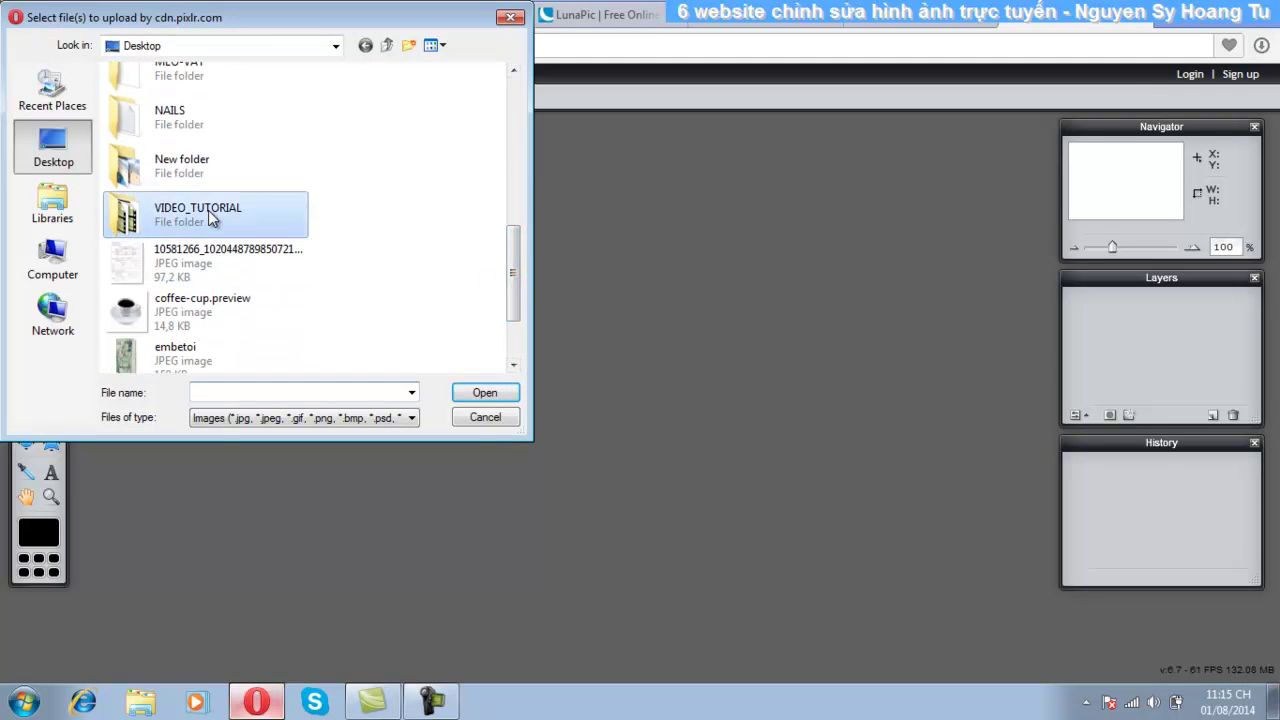
pyautogui.doubleClick(212, 214)
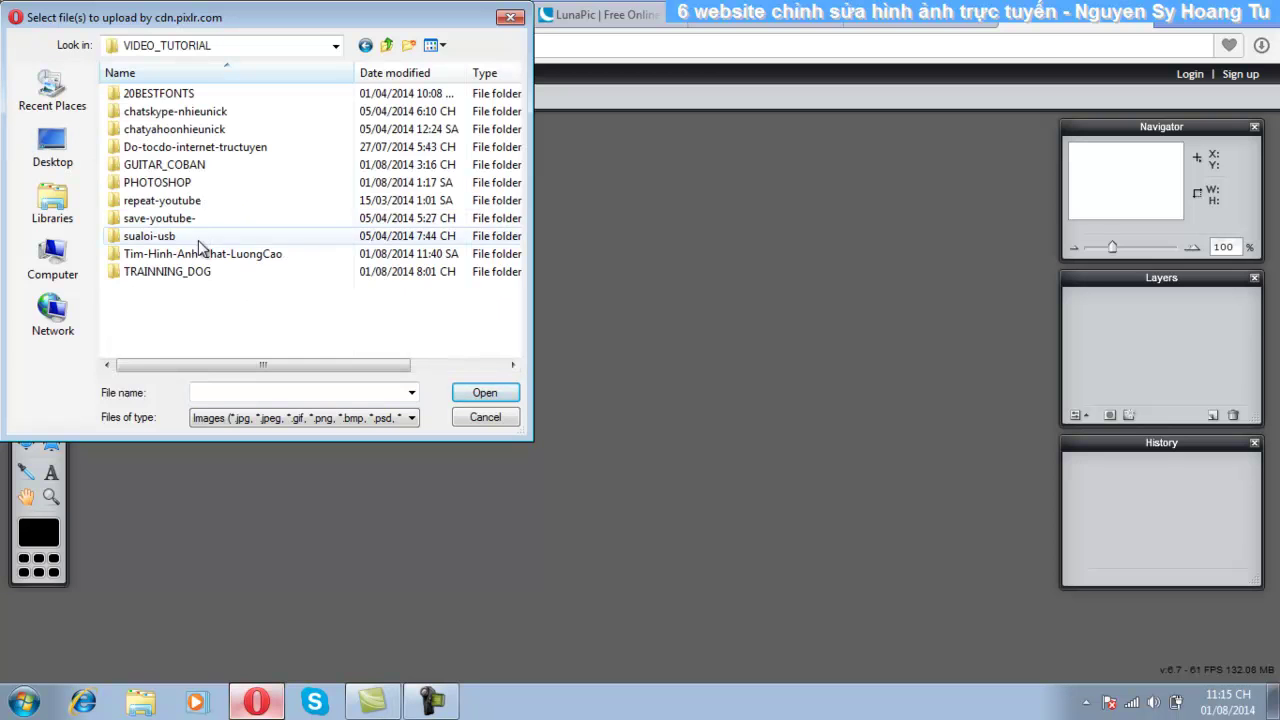
pyautogui.doubleClick(170, 182)
pyautogui.doubleClick(168, 94)
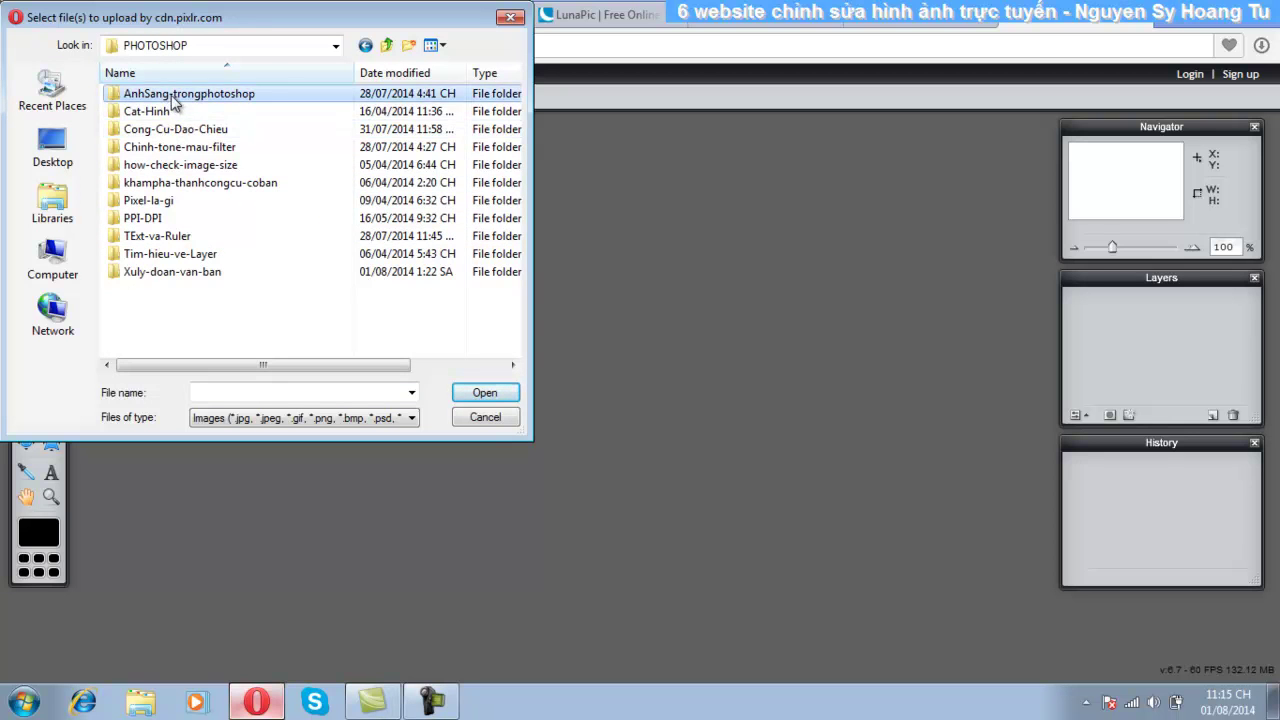
pyautogui.click(250, 118)
pyautogui.click(486, 393)
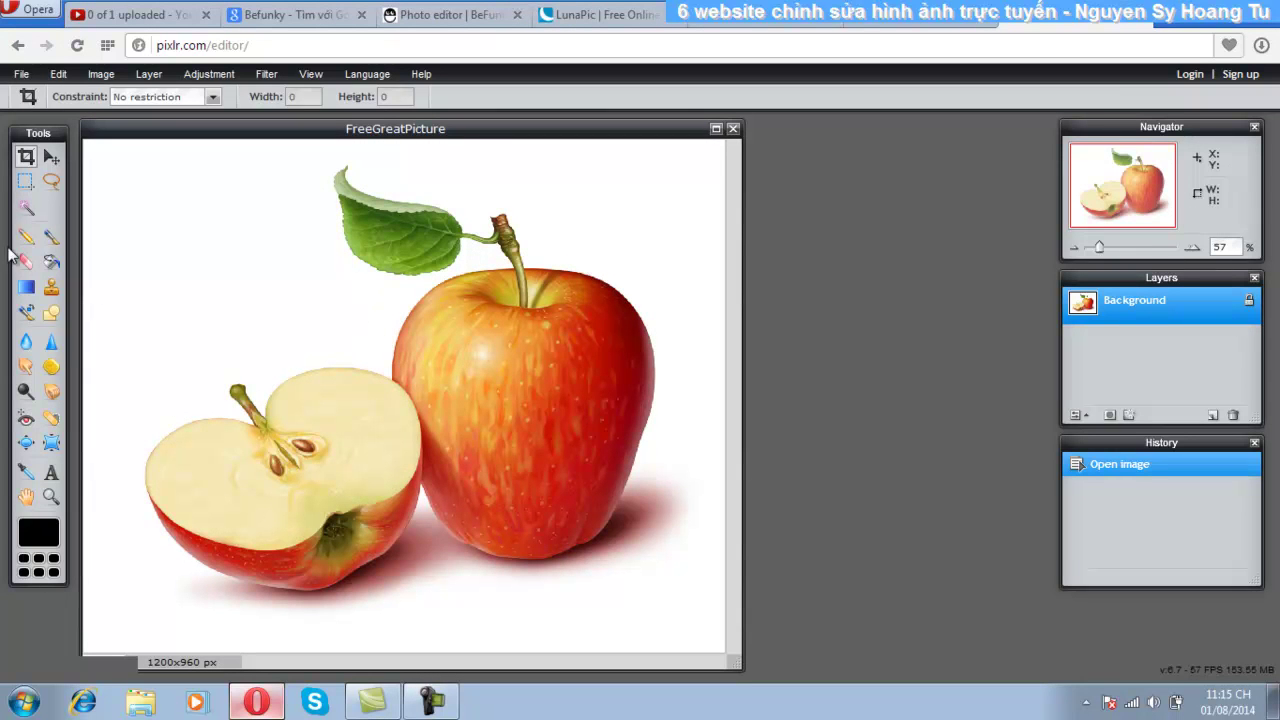
# Erase a small patch in the middle of the whole apple using the Eraser with brush size 50 and opacity 100.
pyautogui.click(47, 158)
pyautogui.click(51, 181)
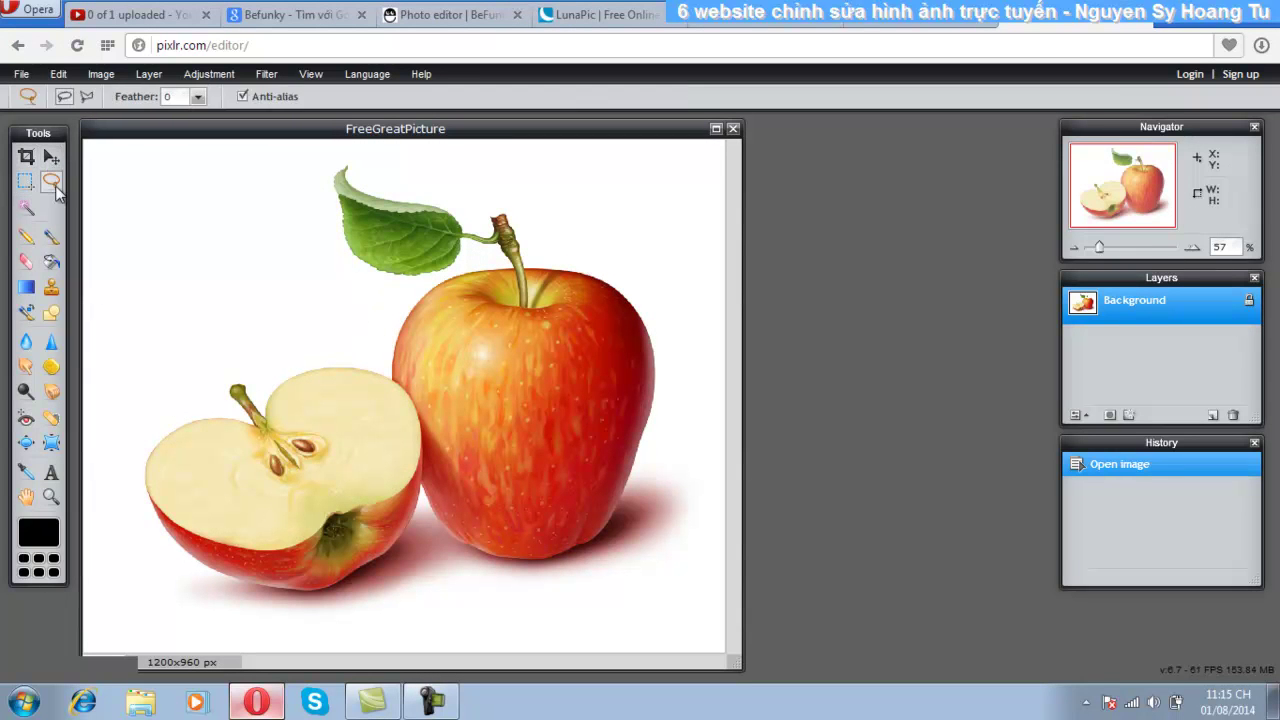
pyautogui.click(33, 237)
pyautogui.click(26, 261)
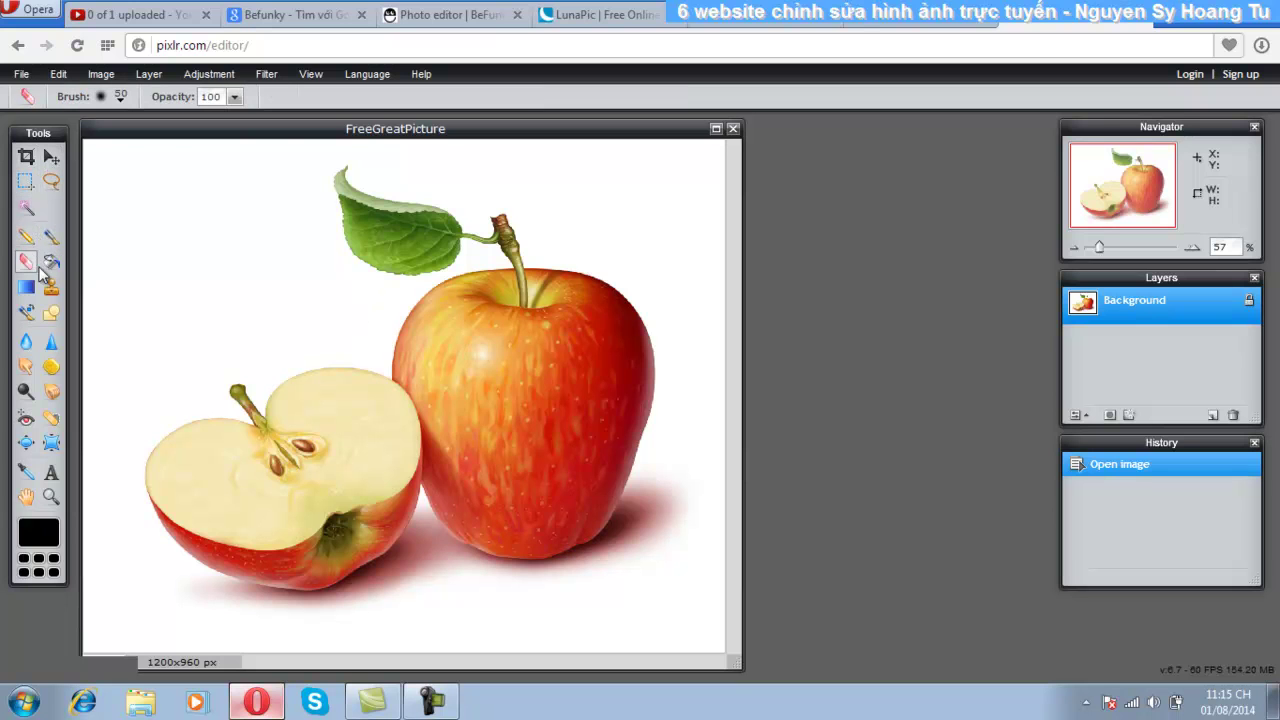
pyautogui.moveTo(462, 406)
pyautogui.mouseDown()
pyautogui.moveTo(489, 367)
pyautogui.moveTo(500, 400)
pyautogui.mouseUp()
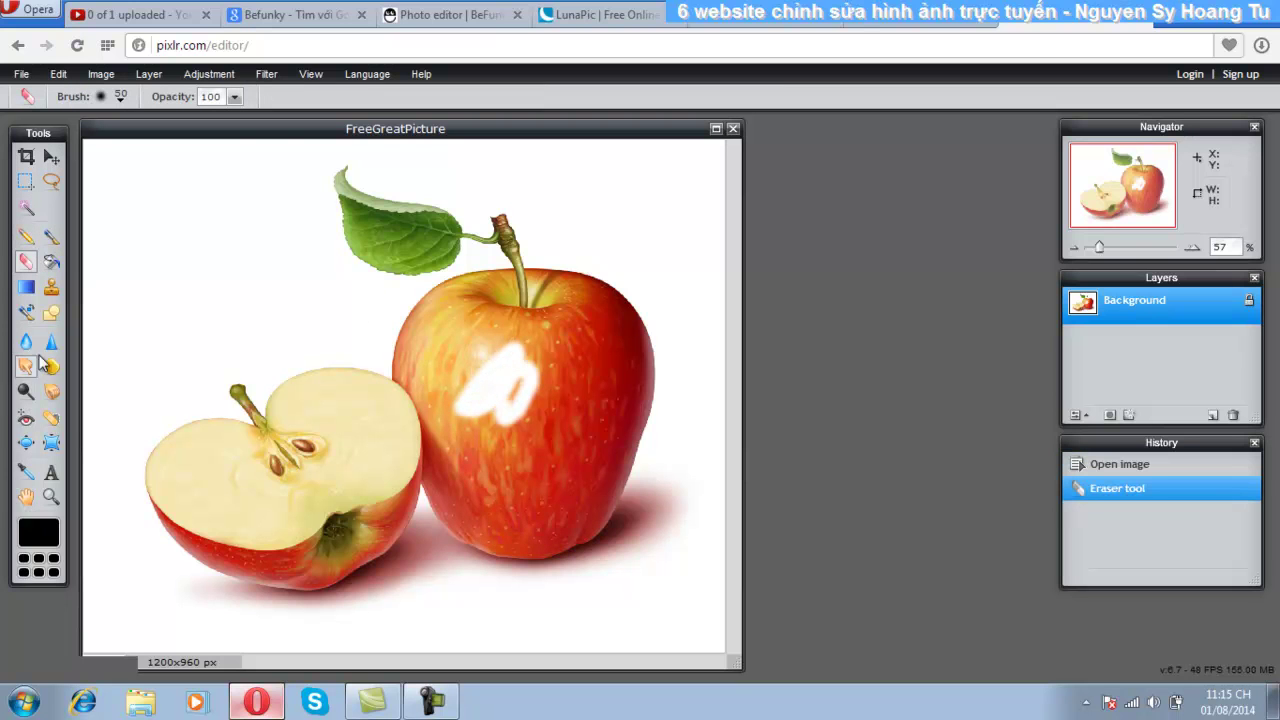
# Add the text "đfáasf" in Verdana Regular, size 30, above the halved apple and reposition the Layers window below the Navigator.
pyautogui.click(51, 474)
pyautogui.click(203, 340)
pyautogui.write('đfáasf')
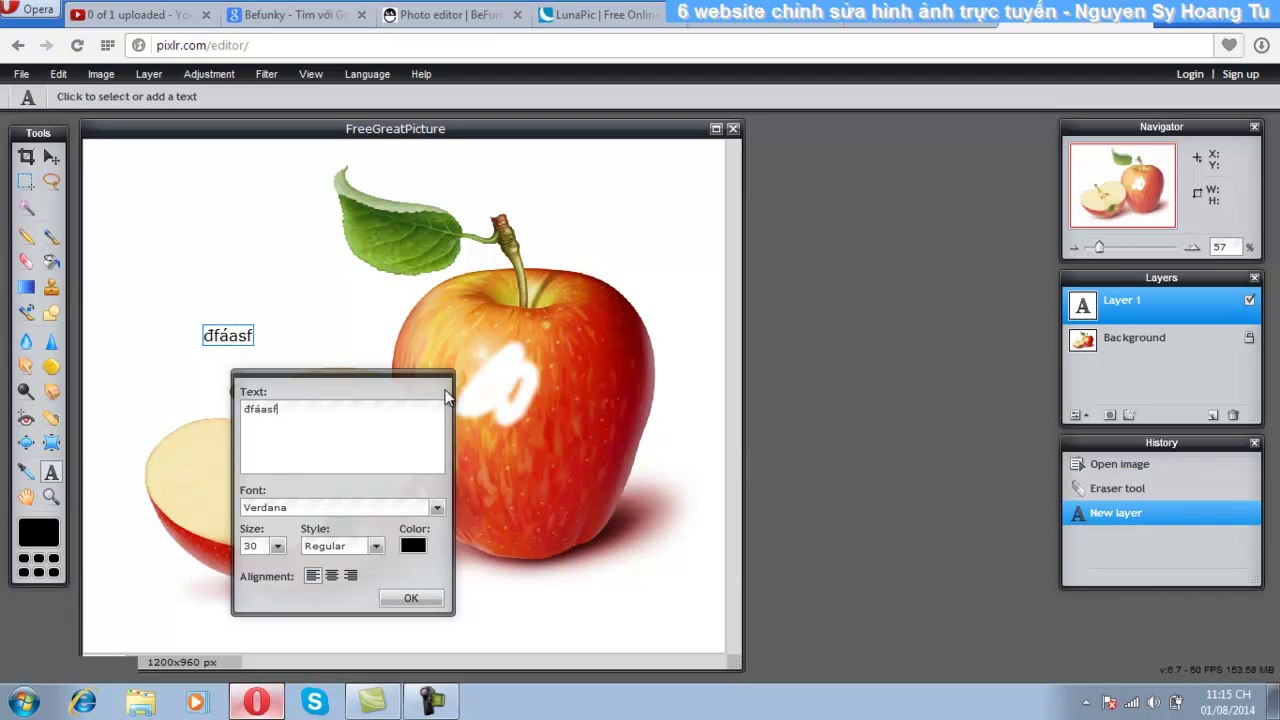
pyautogui.click(418, 599)
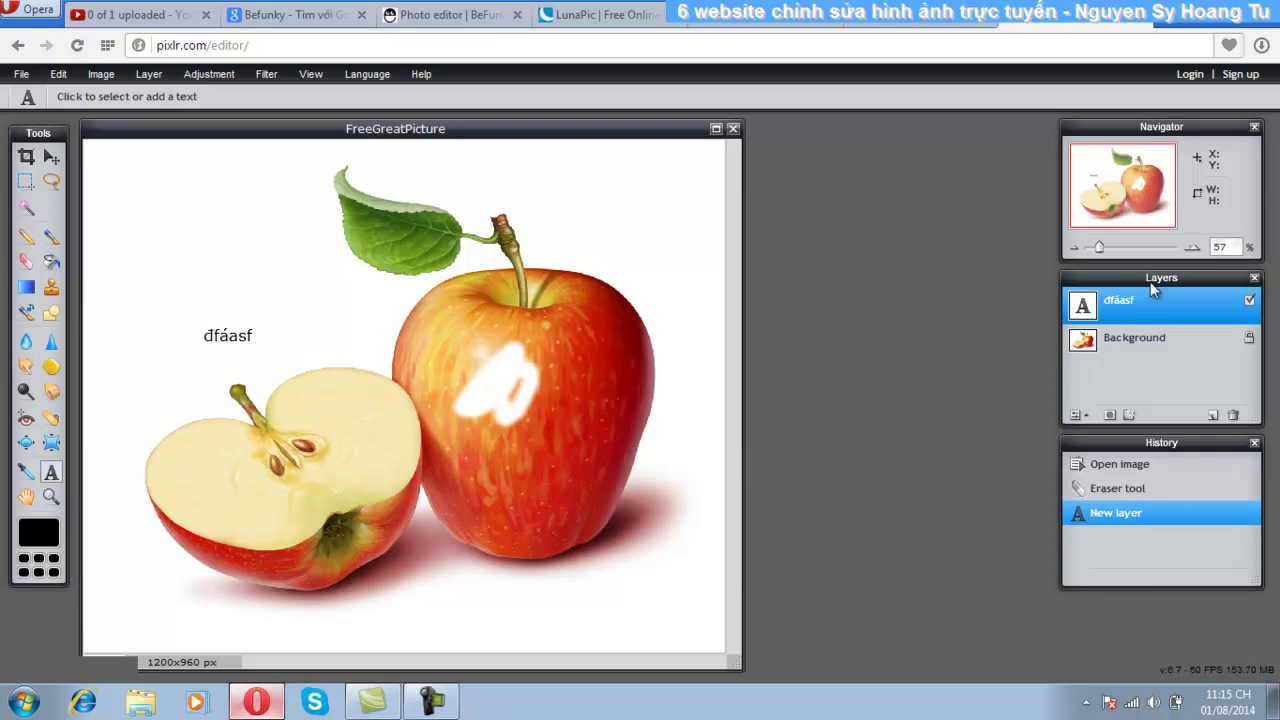
pyautogui.moveTo(1150, 281); pyautogui.dragTo(885, 284)
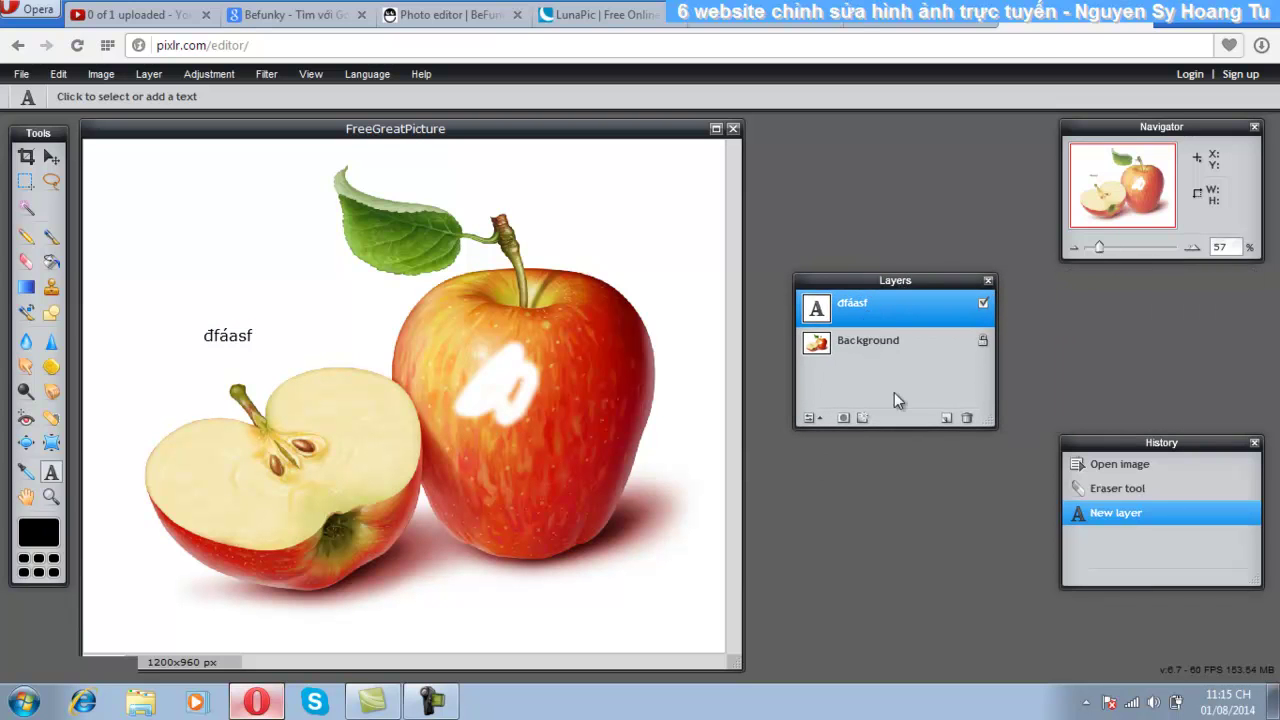
pyautogui.moveTo(898, 286); pyautogui.dragTo(1130, 279)
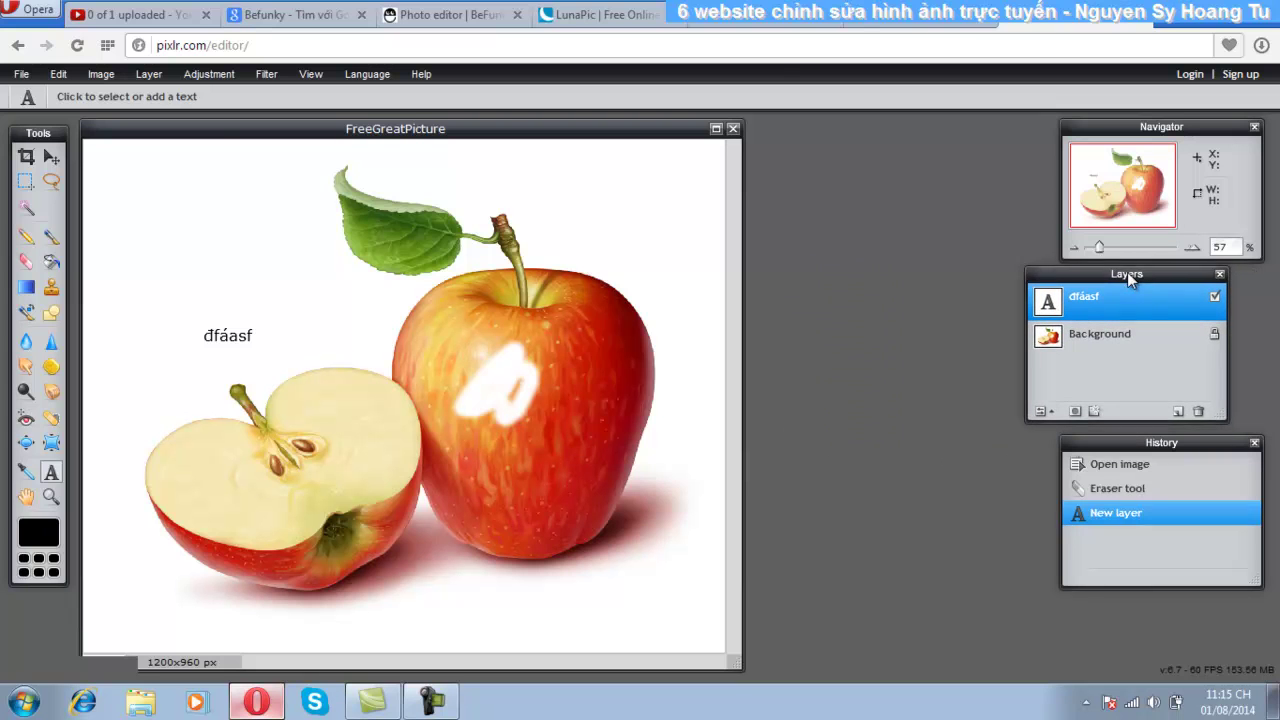
# Examine the options for saving the image, including its name, format, quality and destinations, and leave without saving.
pyautogui.click(21, 75)
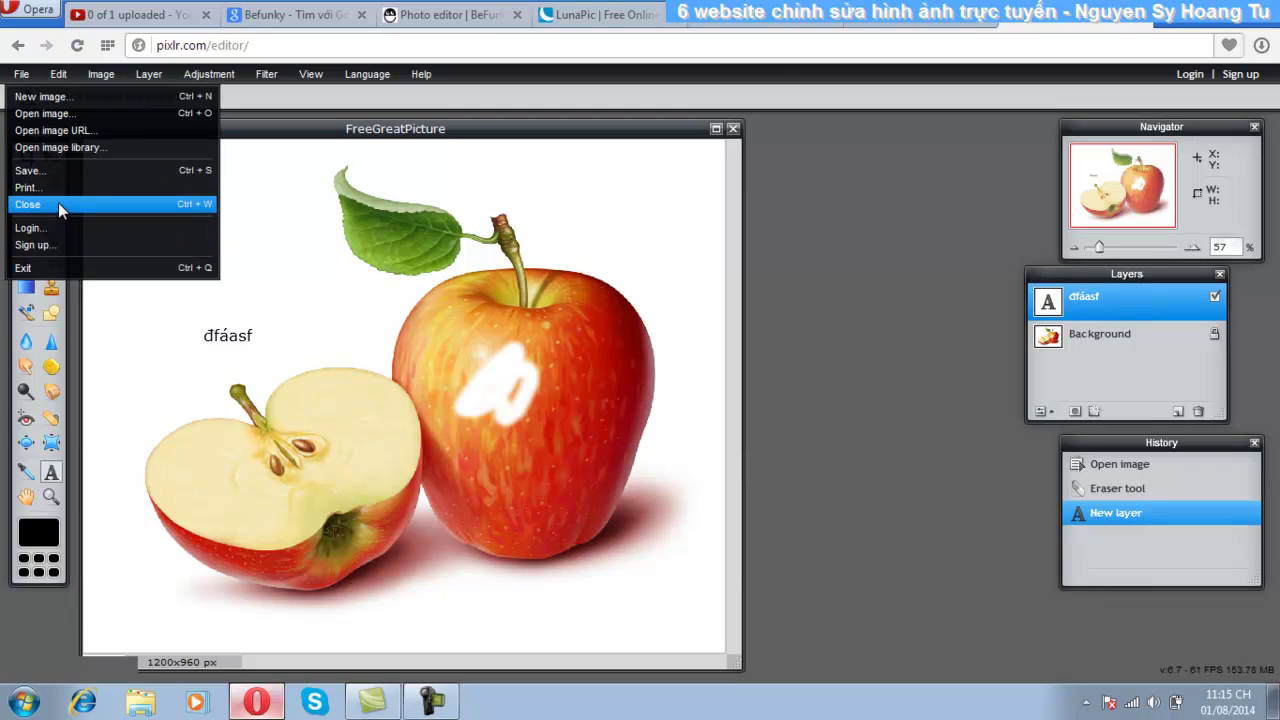
pyautogui.click(45, 170)
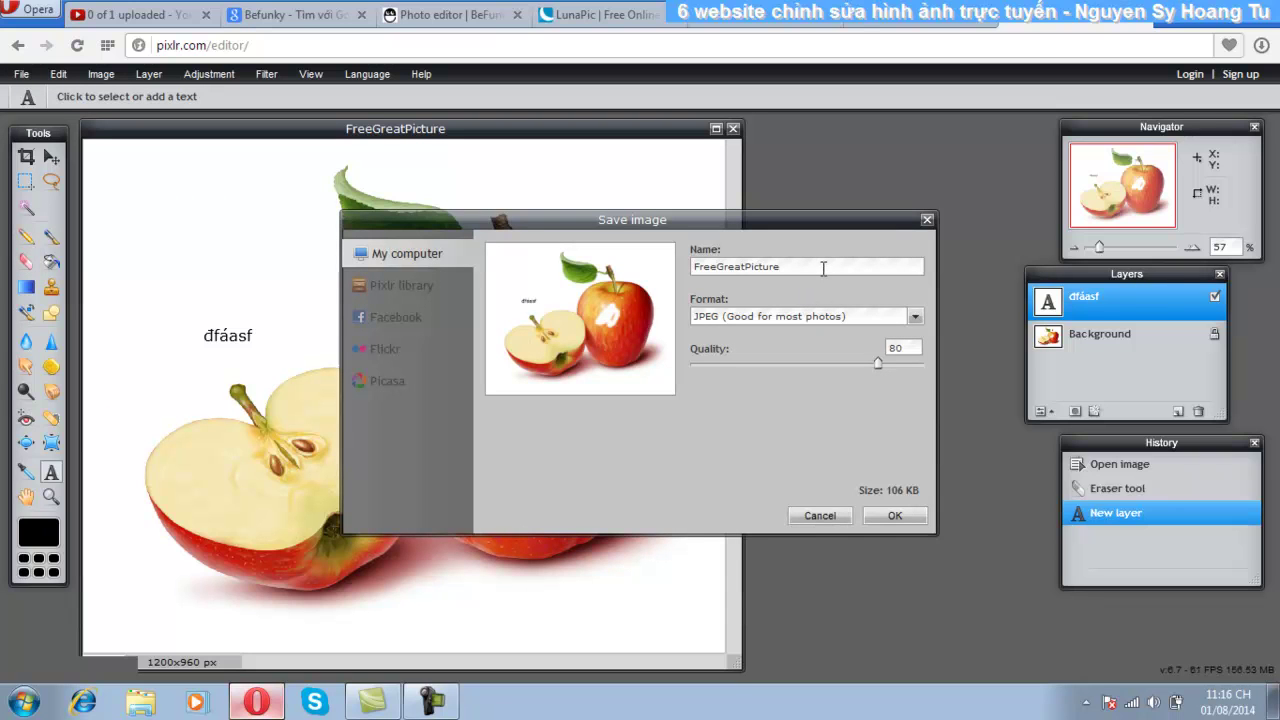
pyautogui.moveTo(782, 268); pyautogui.dragTo(678, 276)
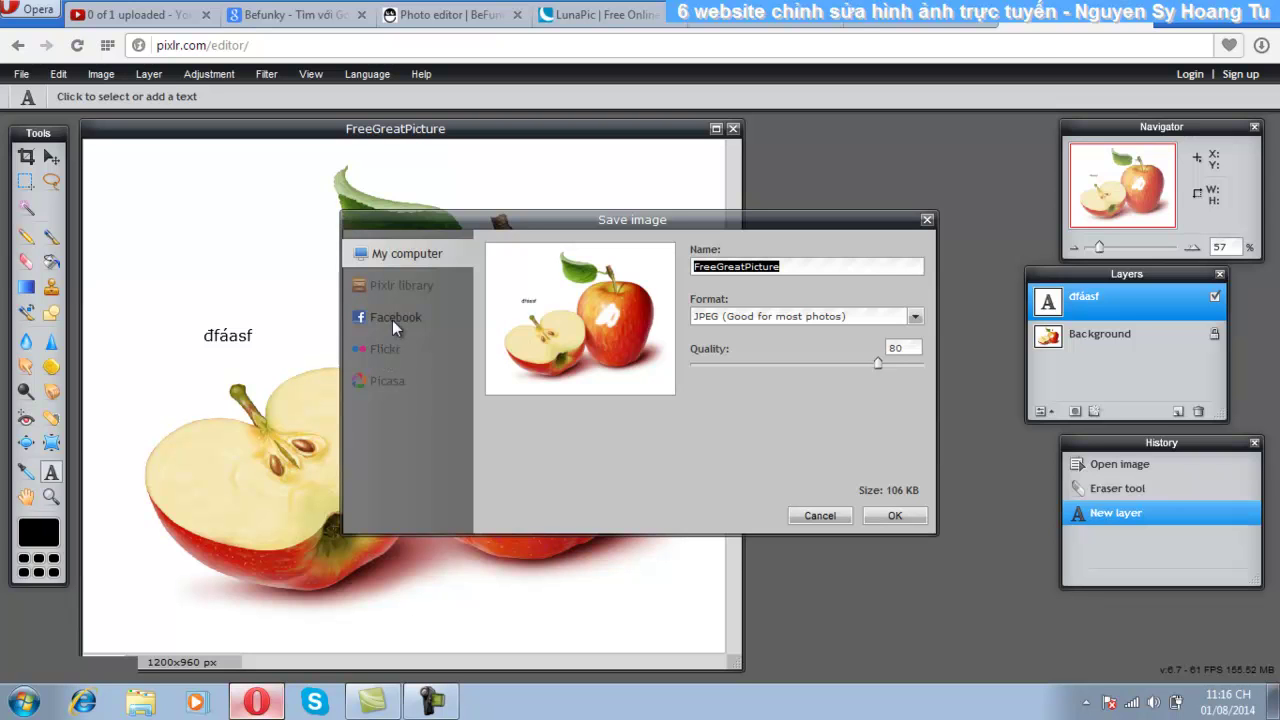
pyautogui.click(403, 253)
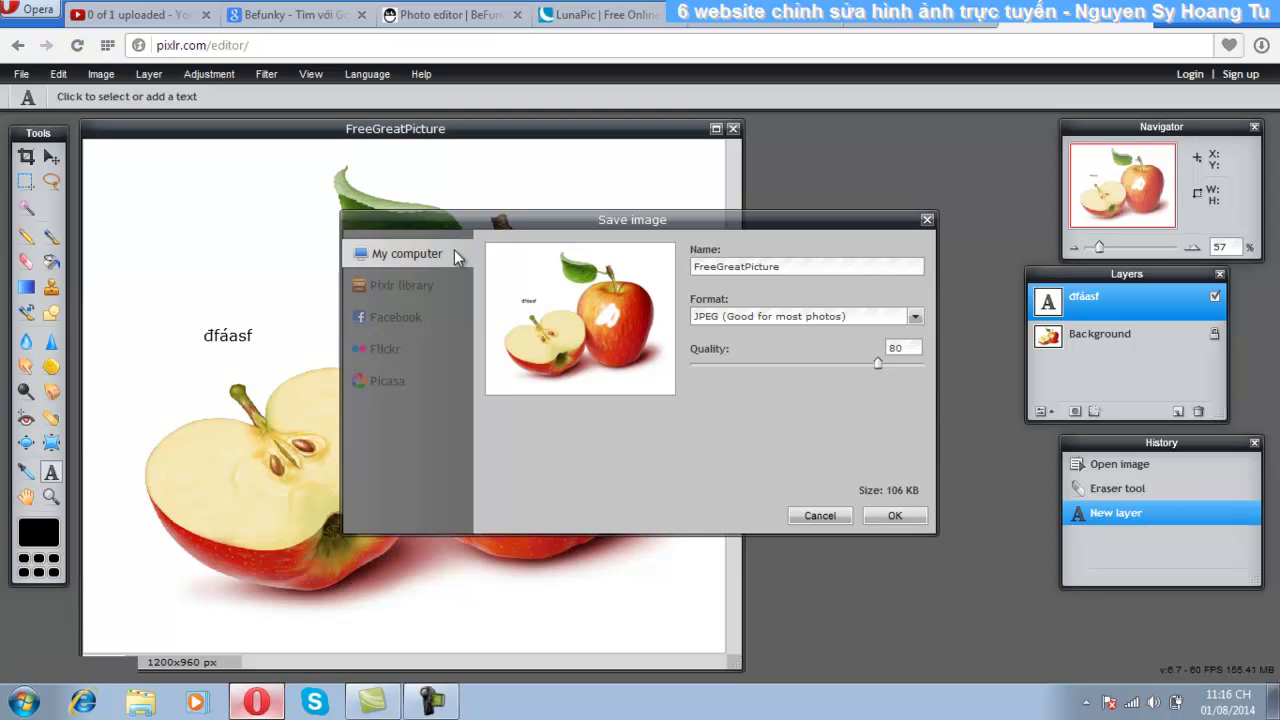
pyautogui.click(820, 518)
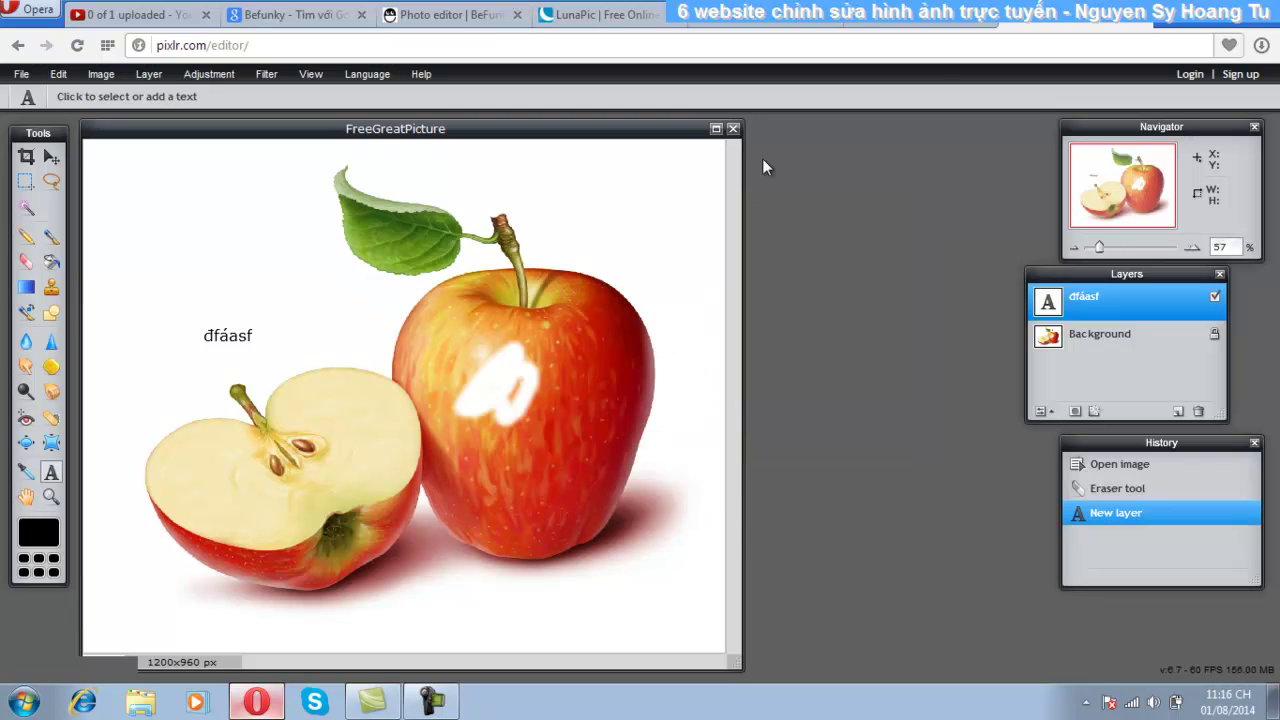
# Close the apple image without saving it and dismiss the start screen.
pyautogui.click(733, 130)
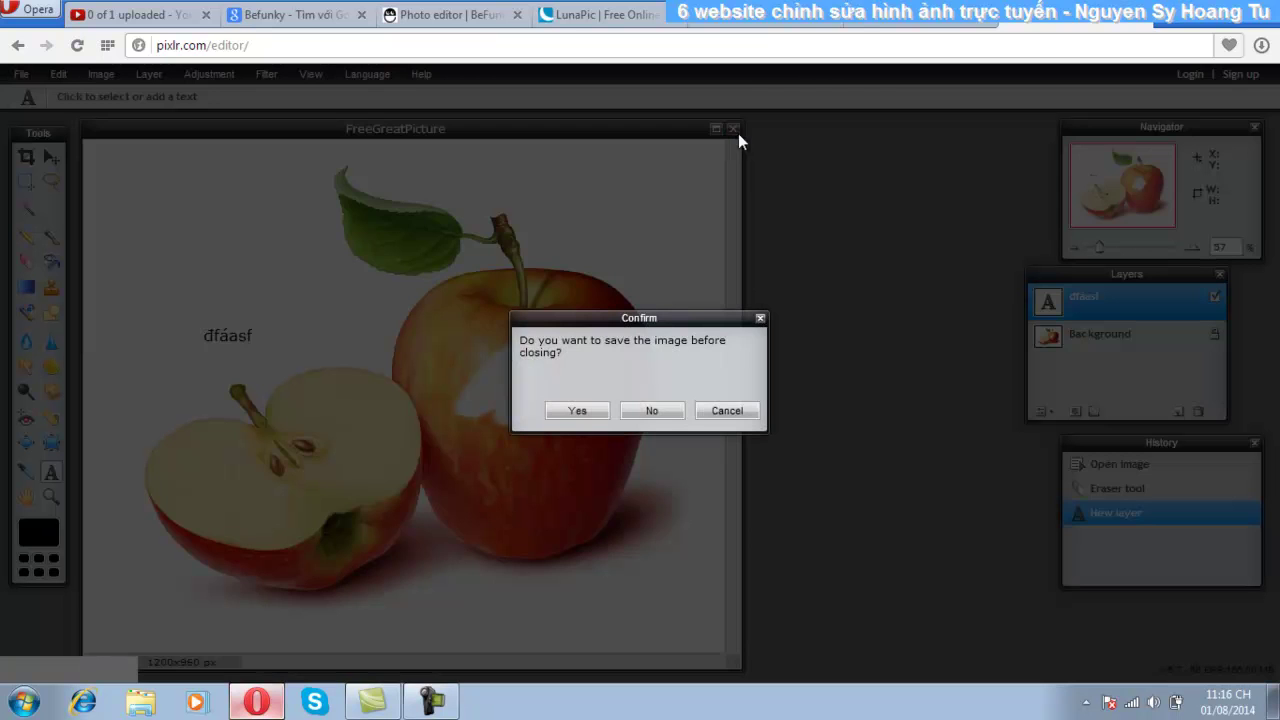
pyautogui.click(663, 411)
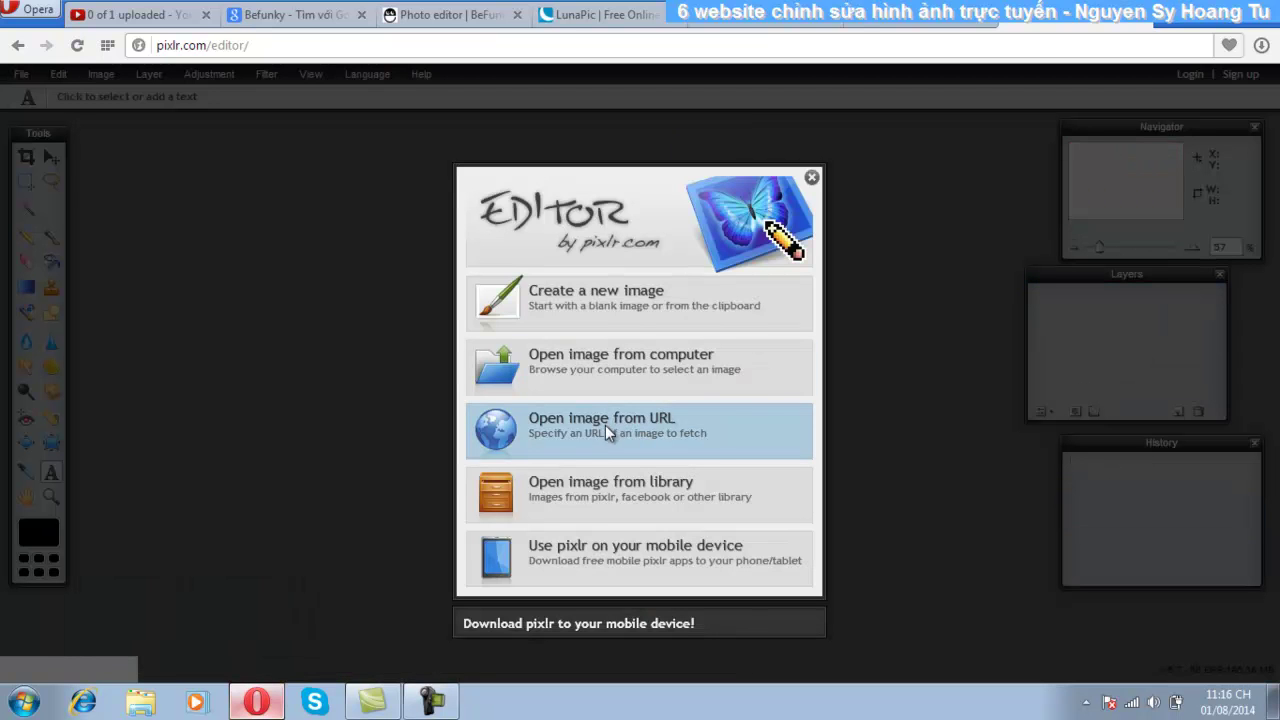
pyautogui.click(811, 177)
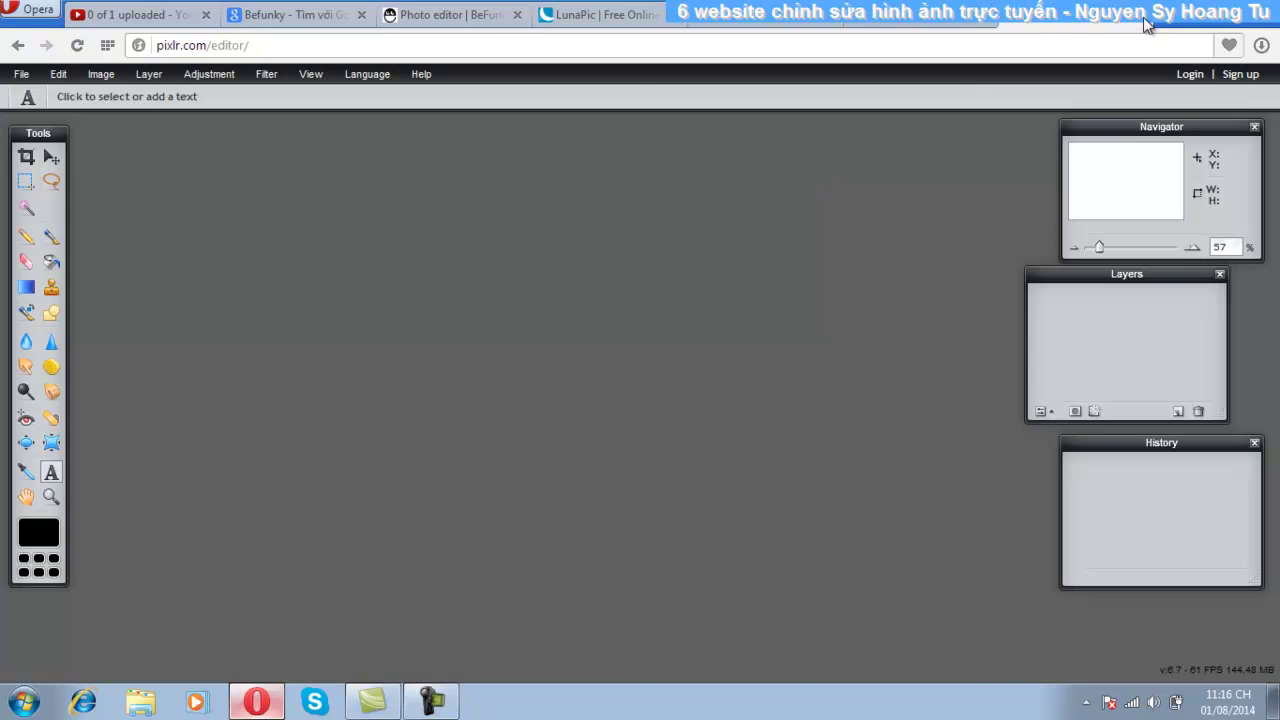
# Switch to the photoshop.com/tools page and look over its address and the Photoshop Express Editor description.
pyautogui.click(1146, 22)
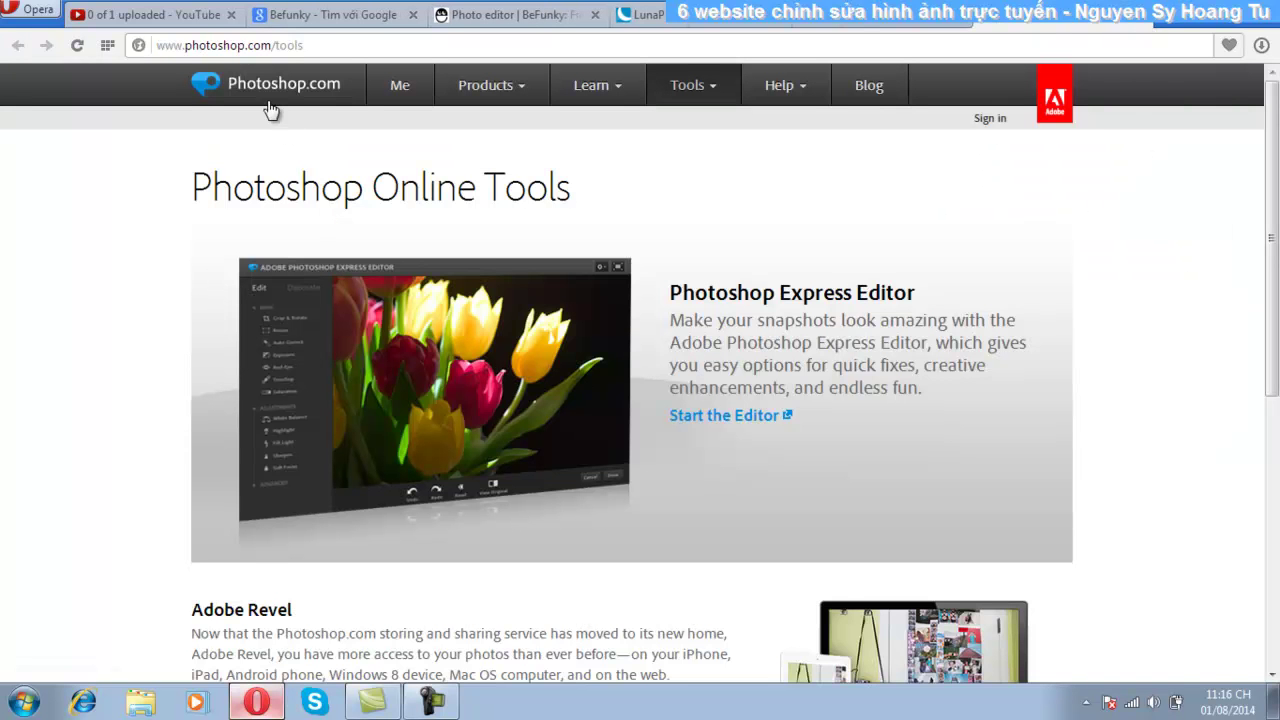
pyautogui.click(236, 48)
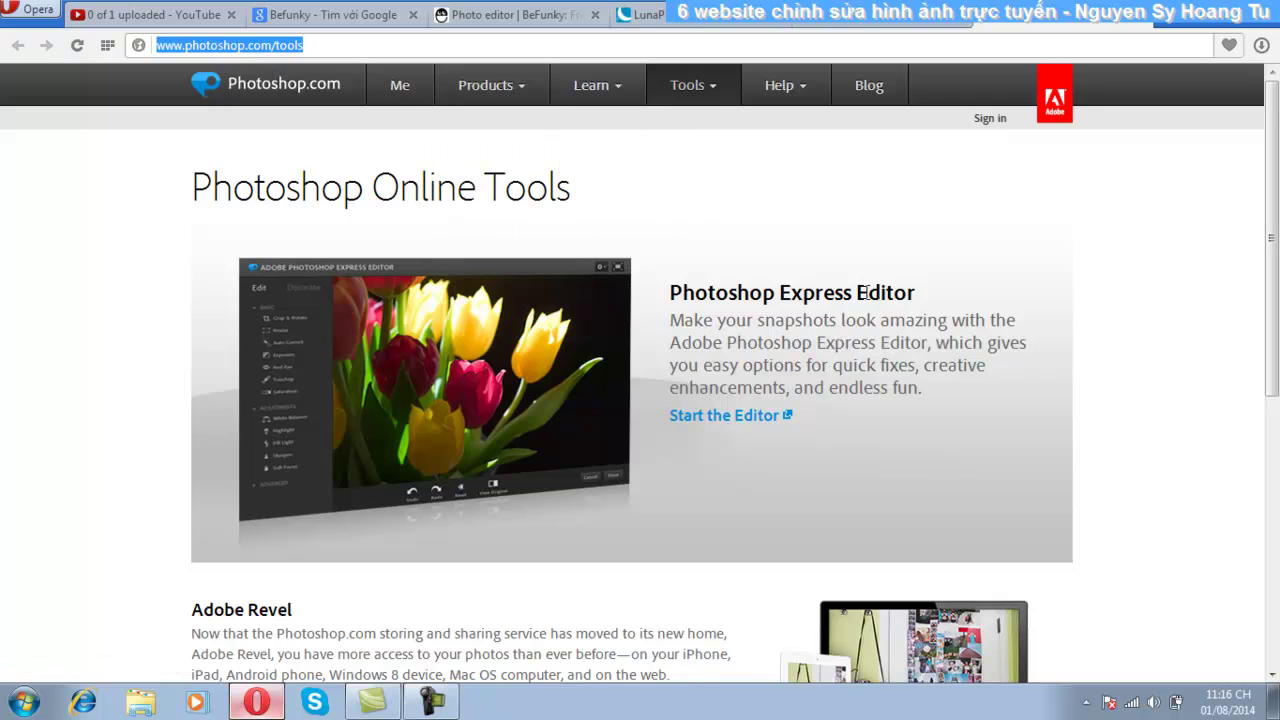
pyautogui.click(866, 350)
pyautogui.scroll(-1, 866, 350)
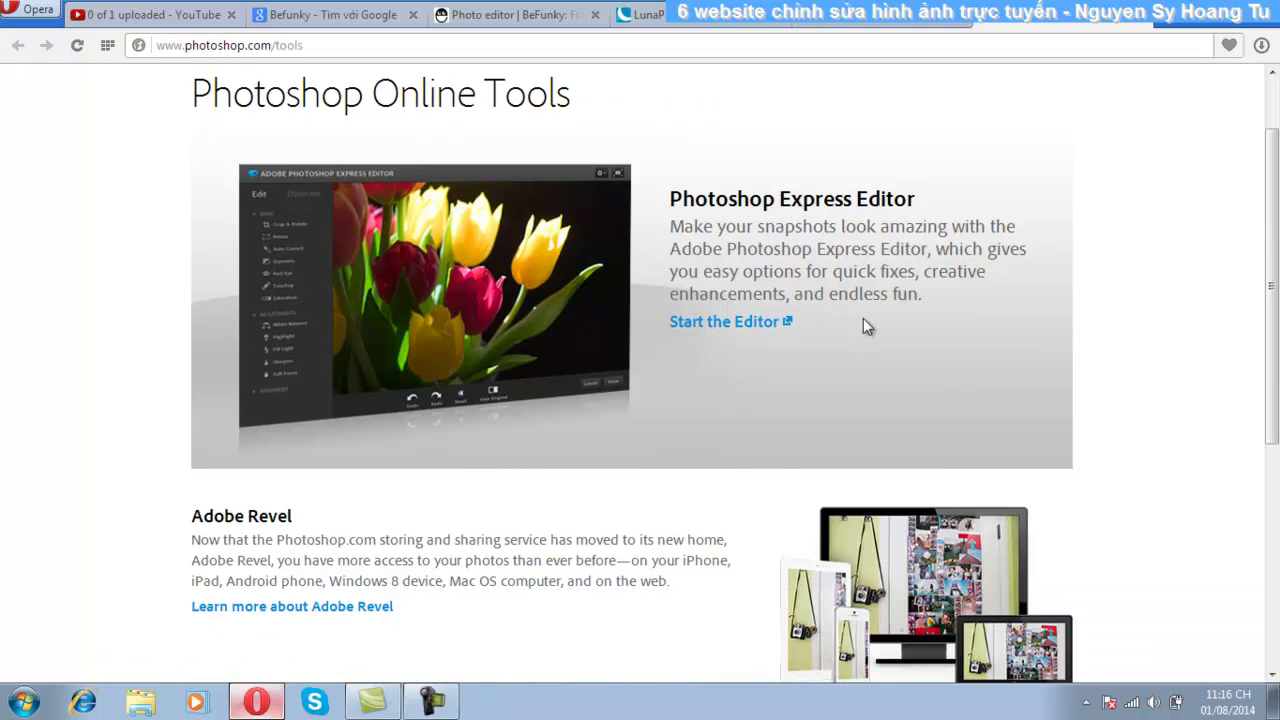
pyautogui.scroll(1, 863, 318)
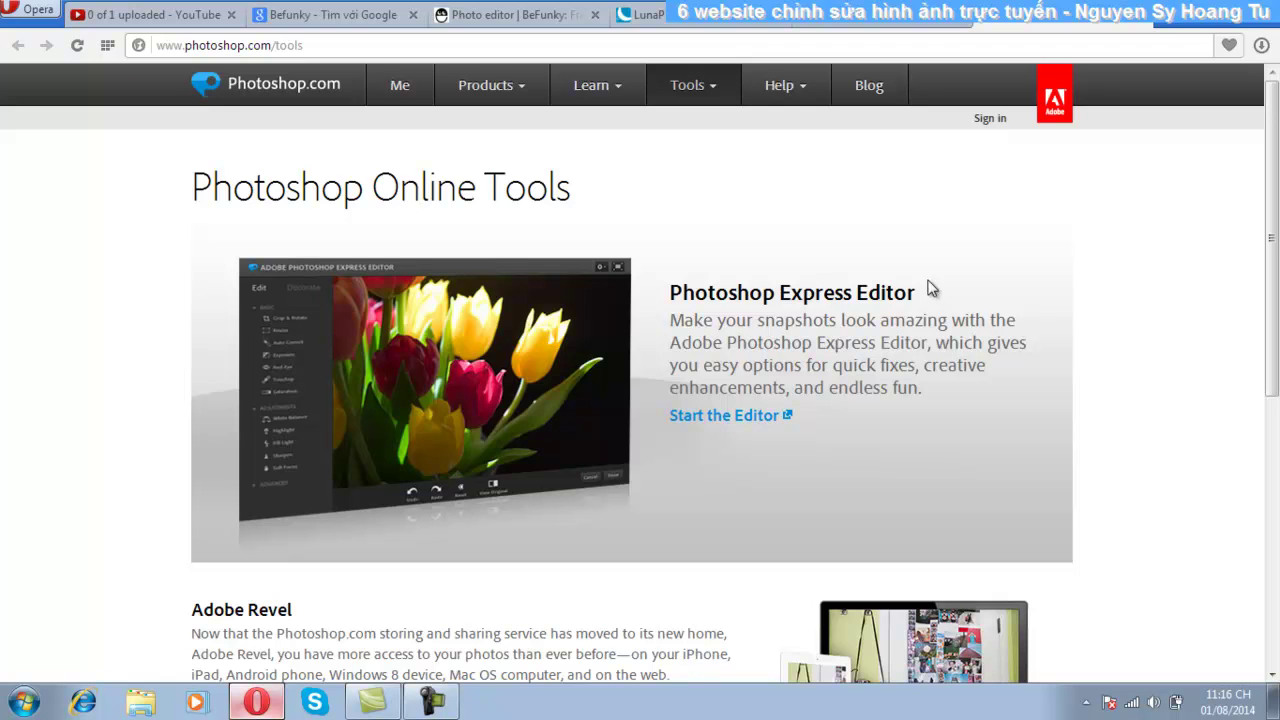
pyautogui.click(284, 52)
pyautogui.doubleClick(284, 46)
pyautogui.moveTo(521, 86)
pyautogui.press('BackSpace')
pyautogui.press('Return')
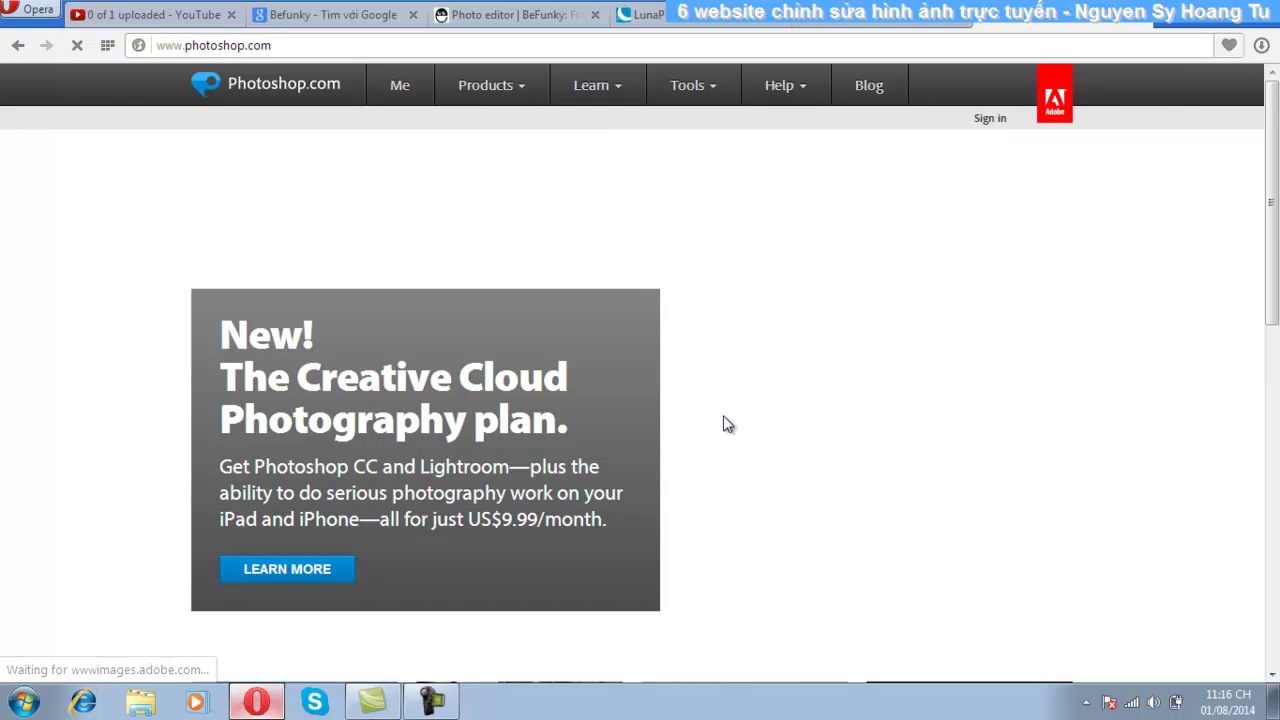
# Look through the Photoshop.com home page and its list of products.
pyautogui.scroll(-5, 723, 417)
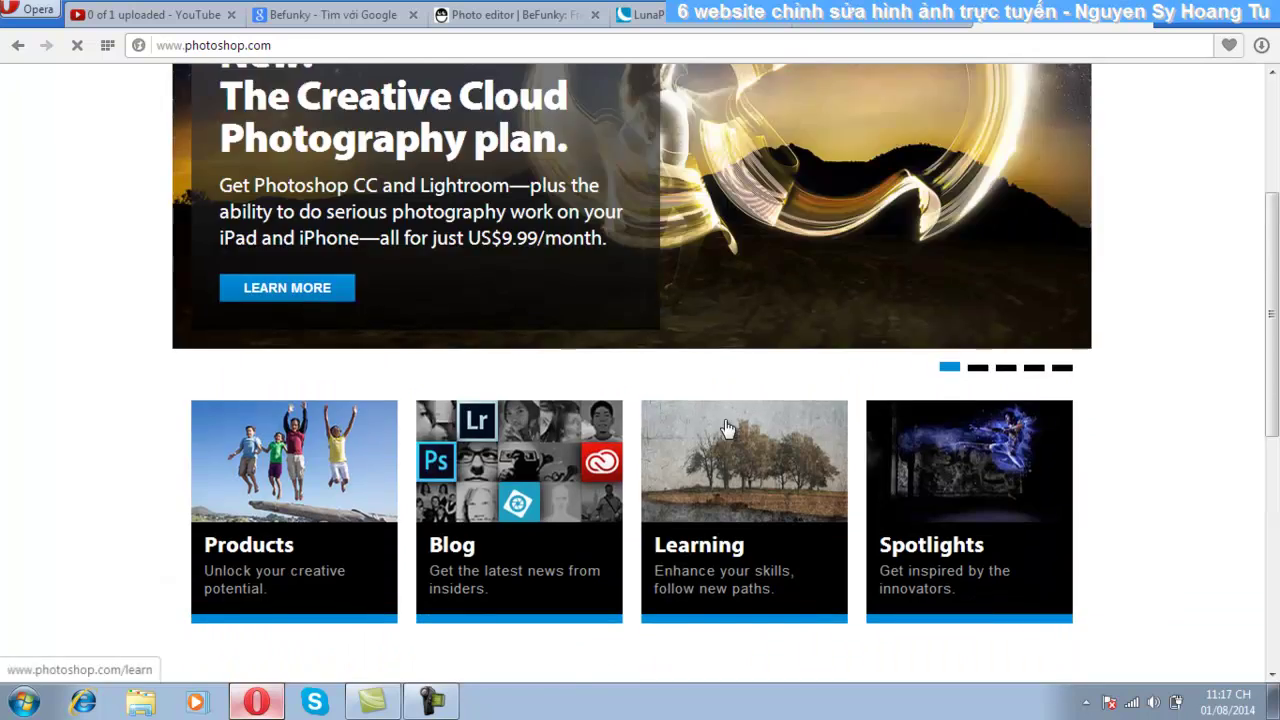
pyautogui.scroll(-5, 724, 419)
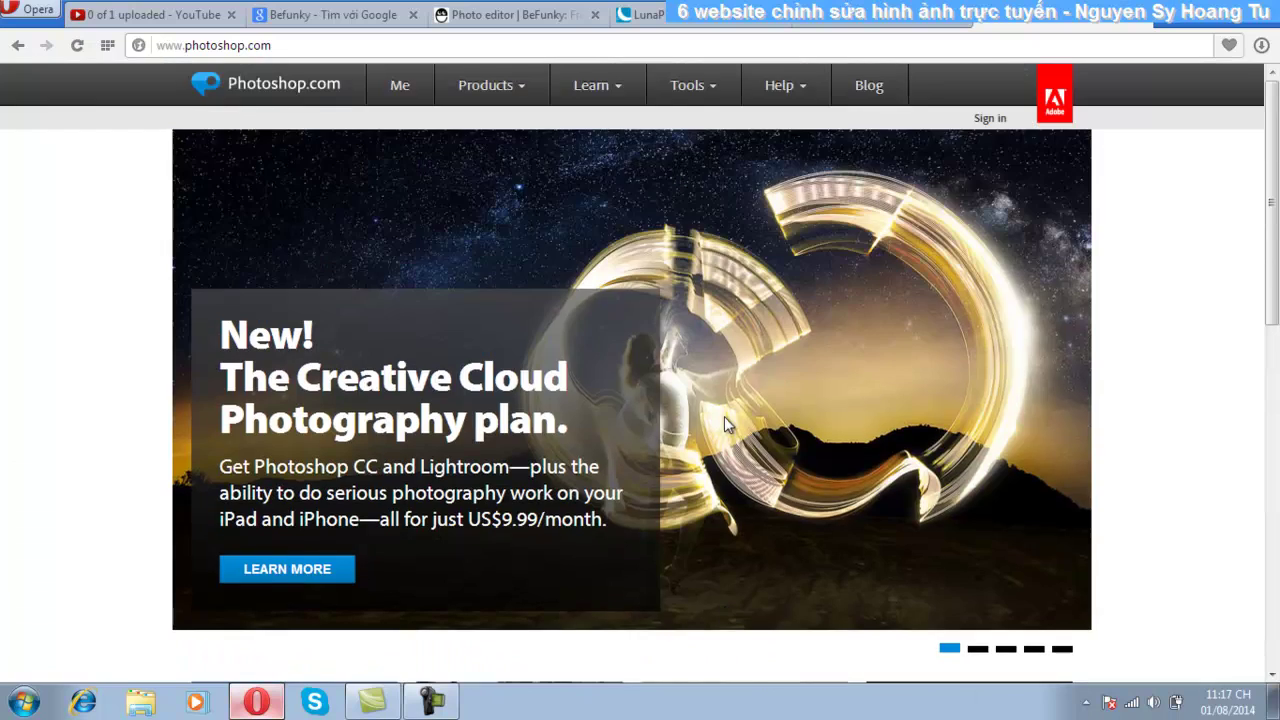
pyautogui.moveTo(515, 112)
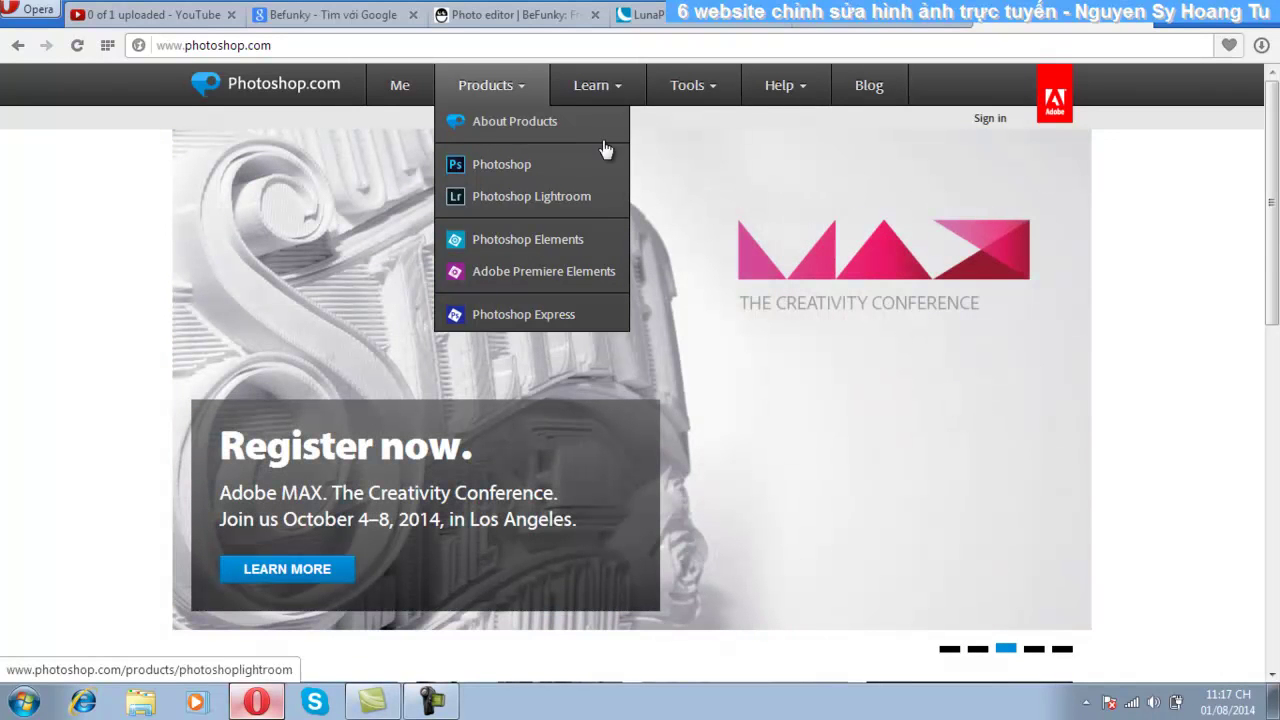
# Launch the Photoshop Express Editor and upload the FreeGreatPicture image from the AnhSang-trongphotoshop folder.
pyautogui.moveTo(713, 92)
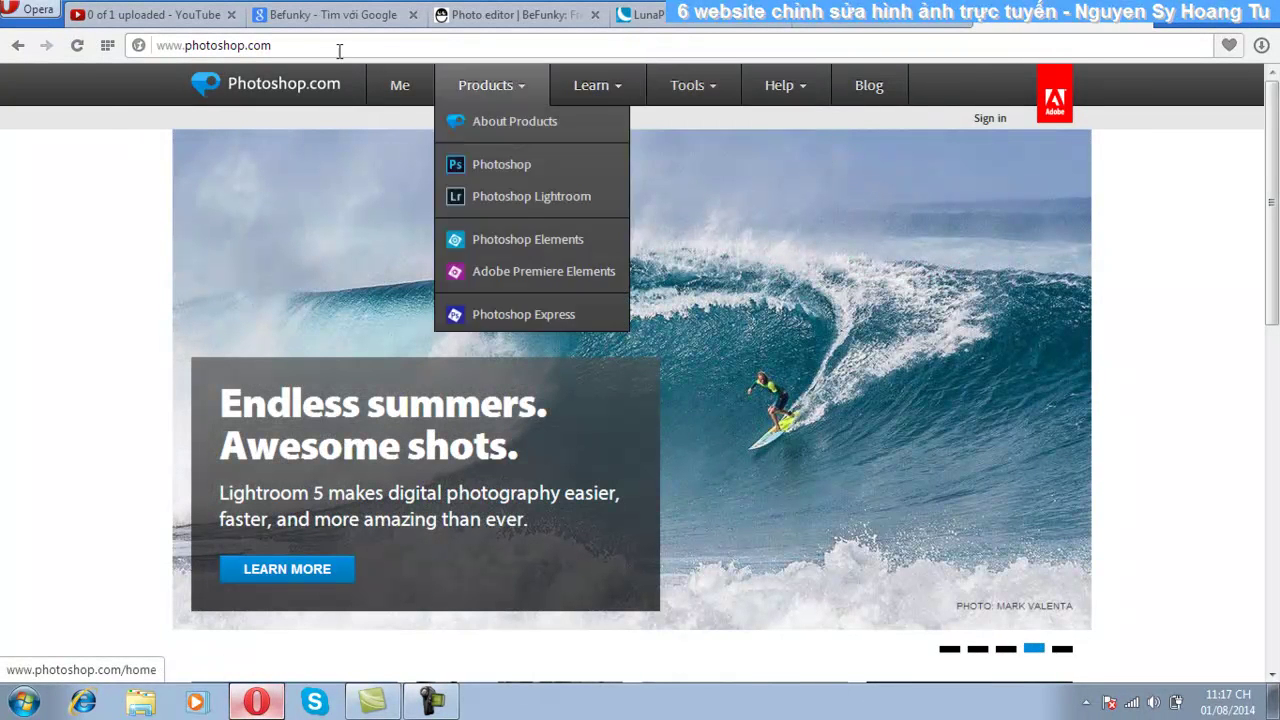
pyautogui.moveTo(158, 45); pyautogui.dragTo(272, 45)
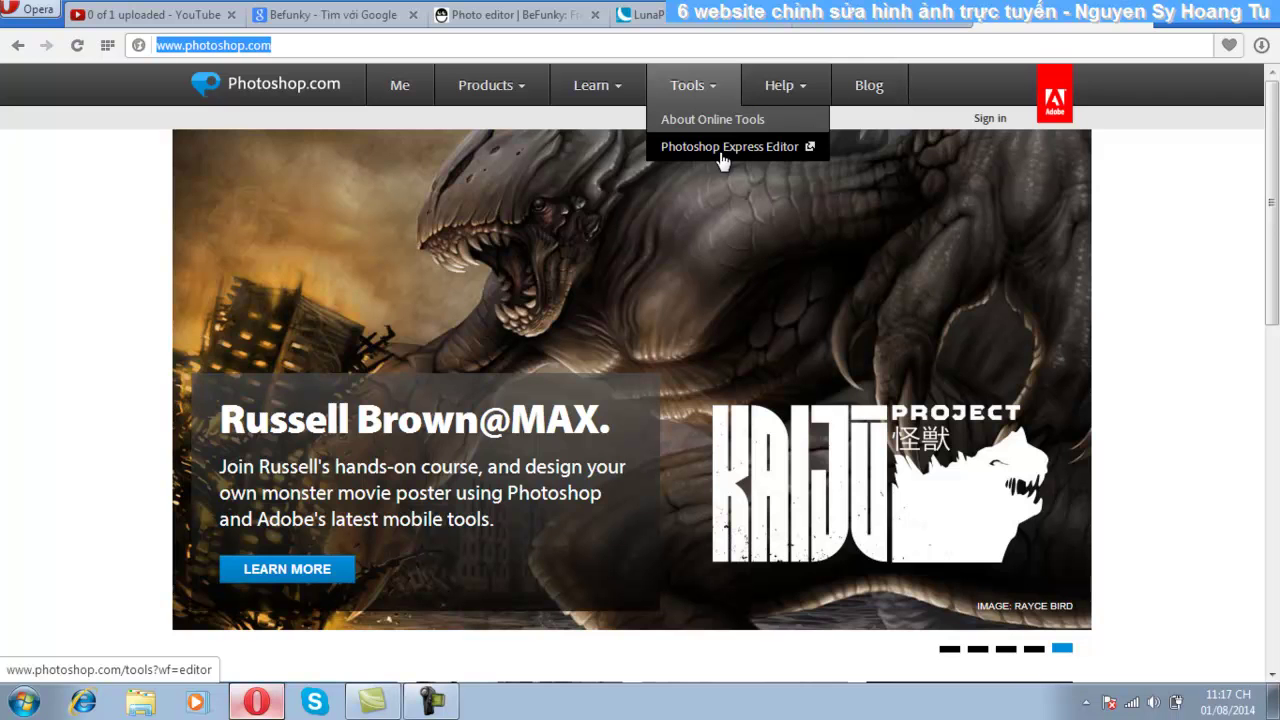
pyautogui.click(719, 154)
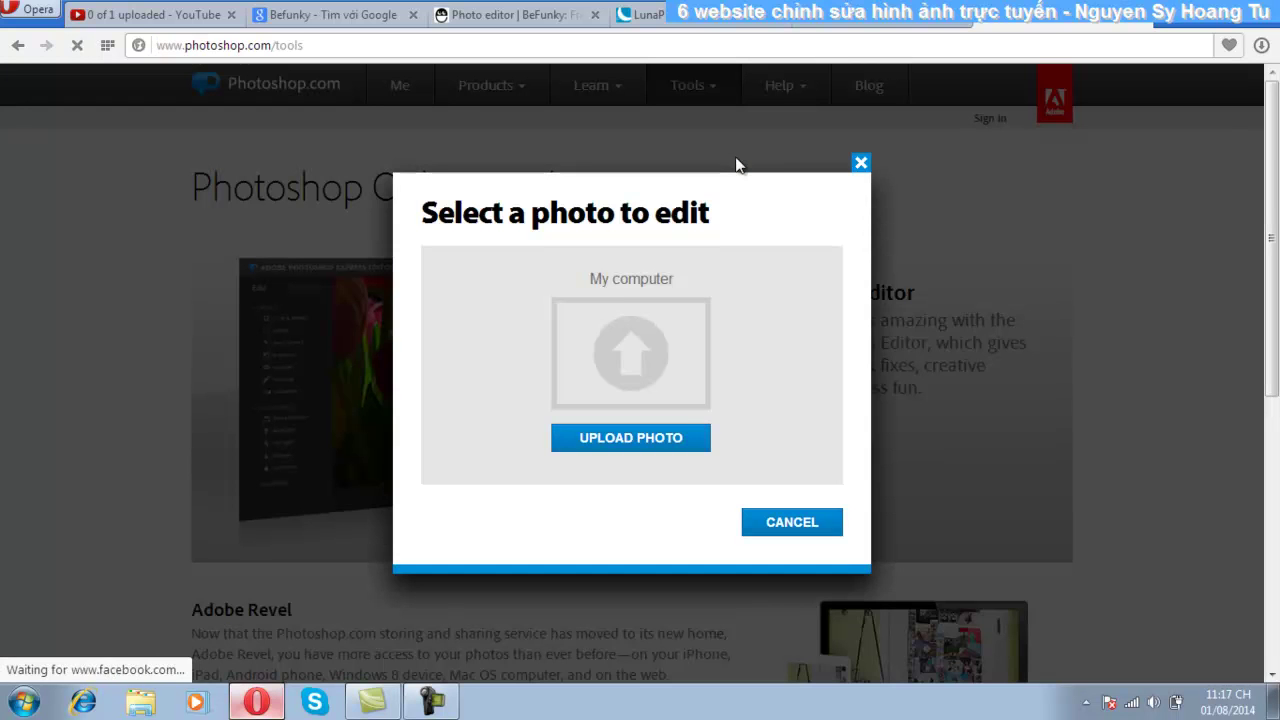
pyautogui.click(655, 437)
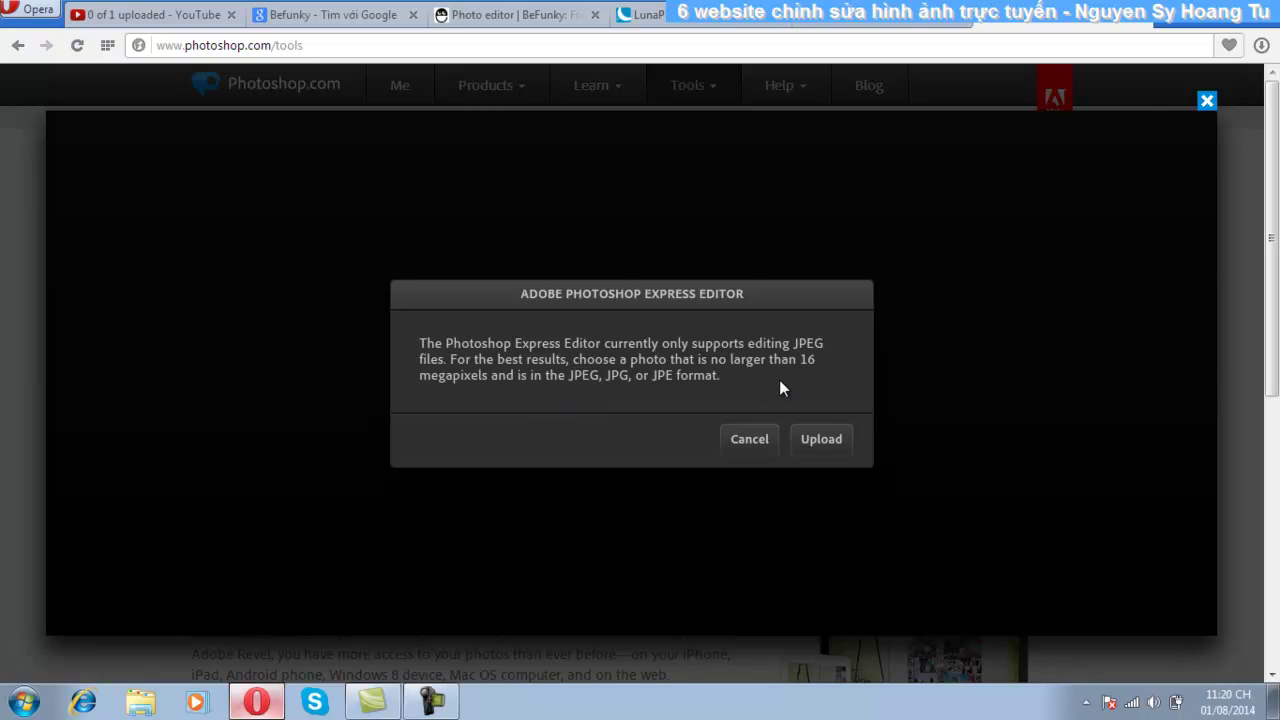
pyautogui.click(821, 442)
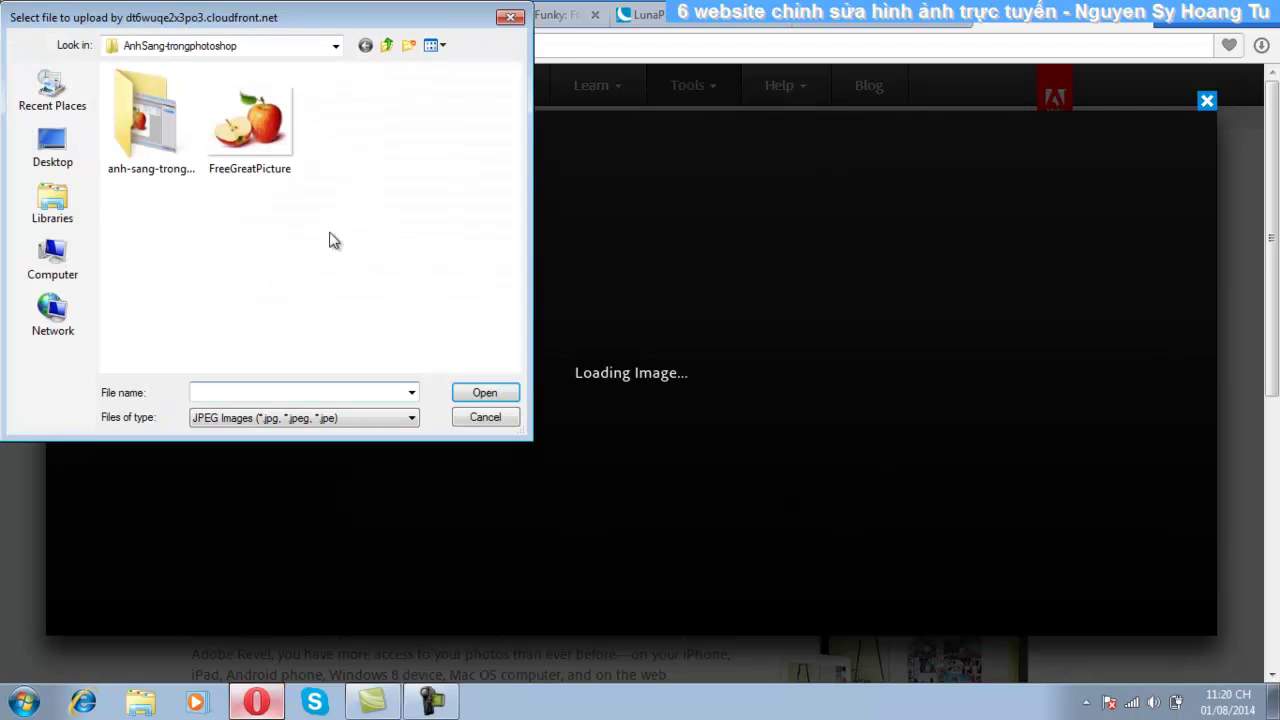
pyautogui.click(256, 132)
pyautogui.click(485, 396)
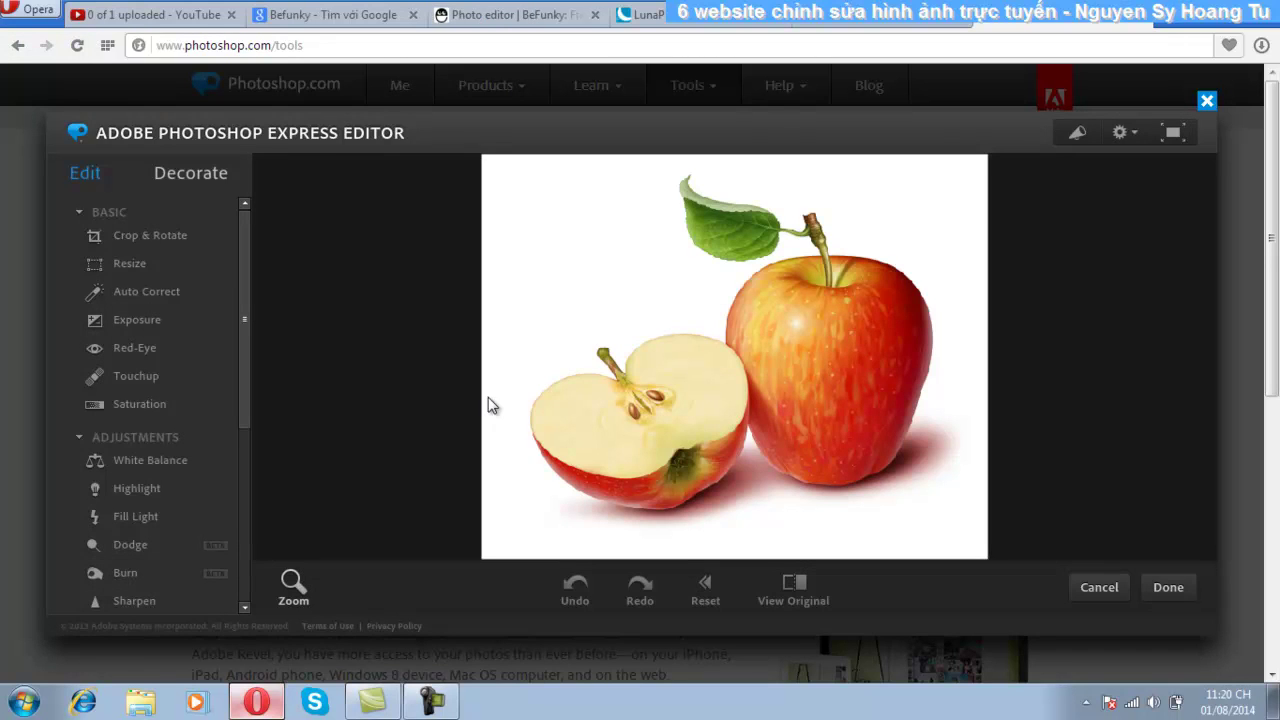
# Rotate the apple photo a quarter turn with Crop & Rotate and turn it back upright.
pyautogui.moveTo(247, 280); pyautogui.dragTo(262, 250)
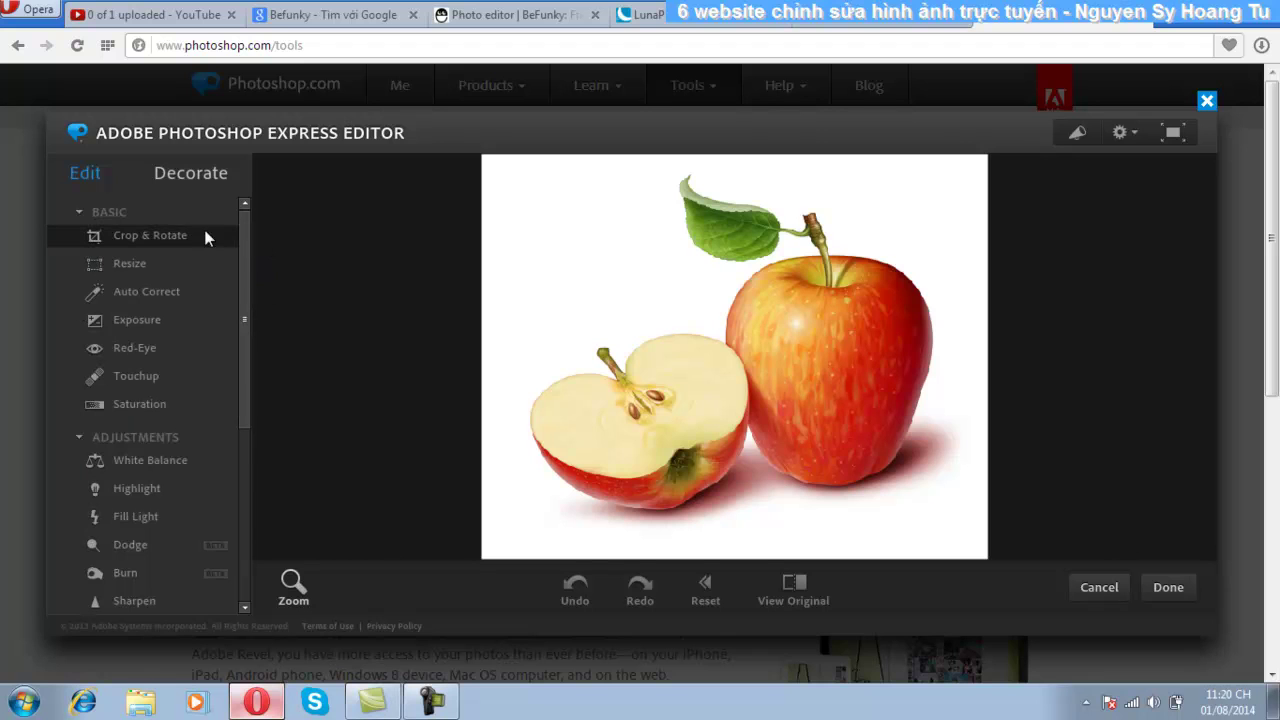
pyautogui.click(150, 237)
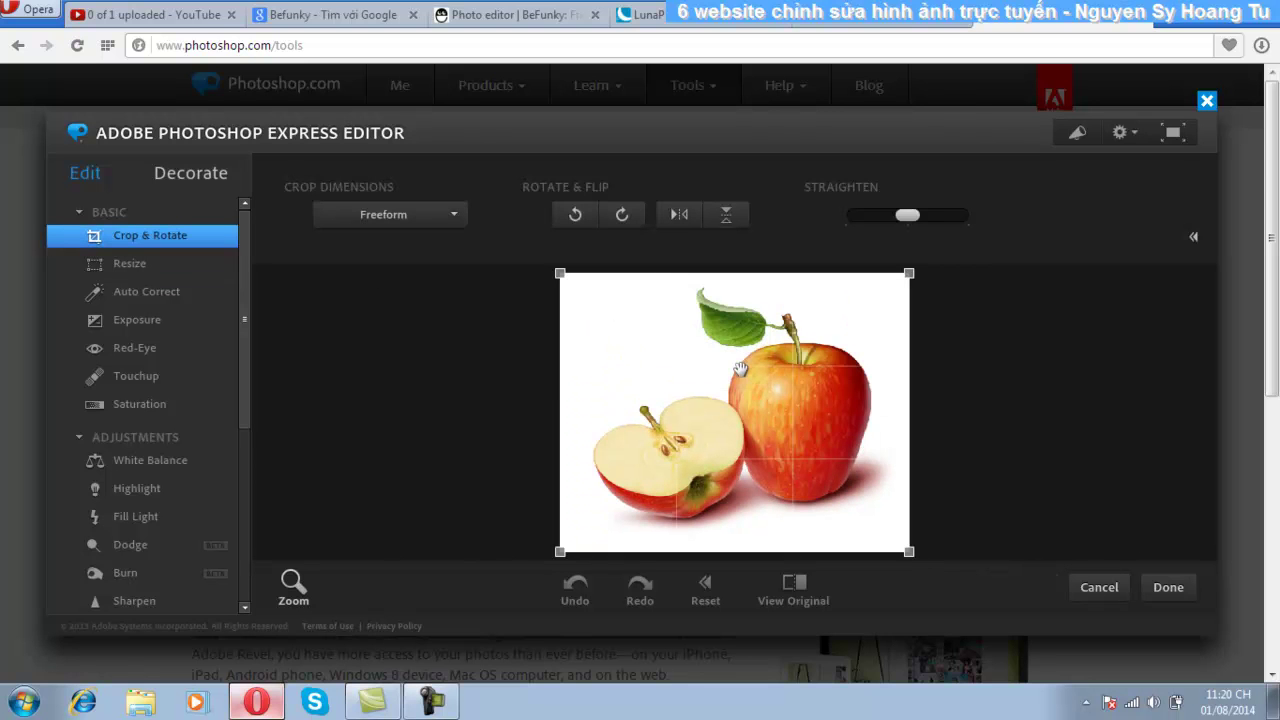
pyautogui.click(621, 214)
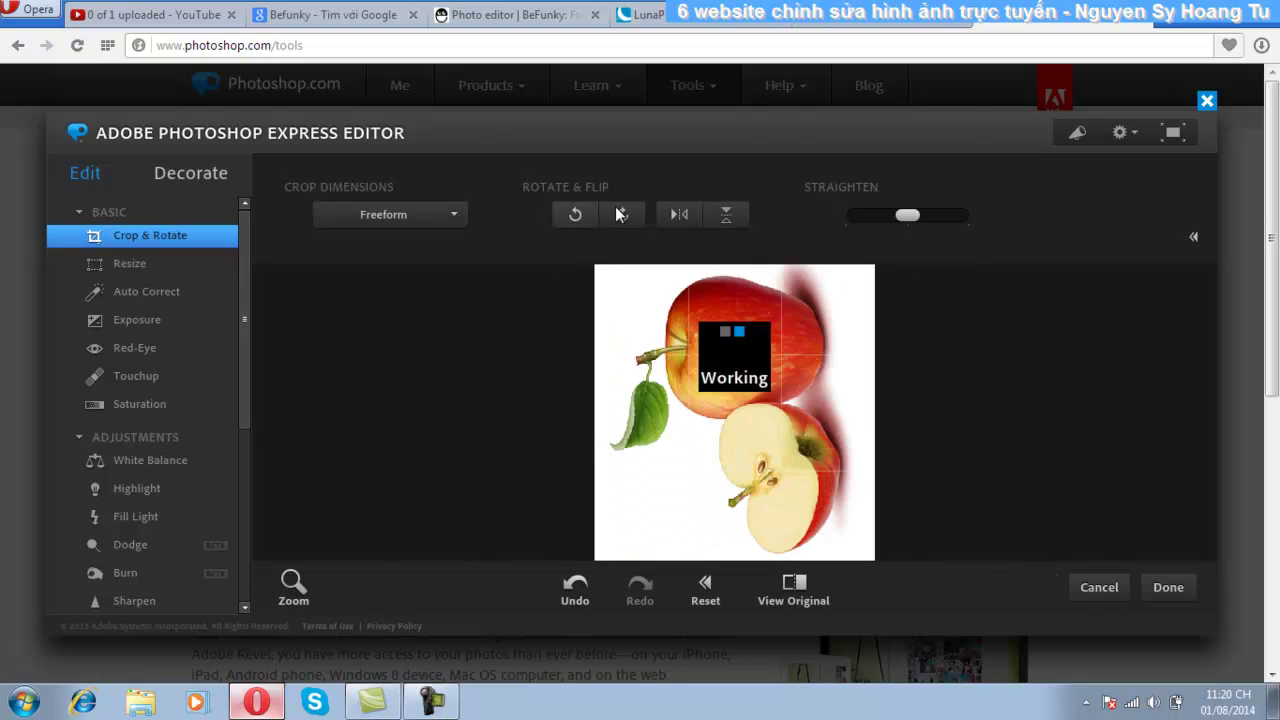
pyautogui.click(585, 215)
pyautogui.click(585, 215)
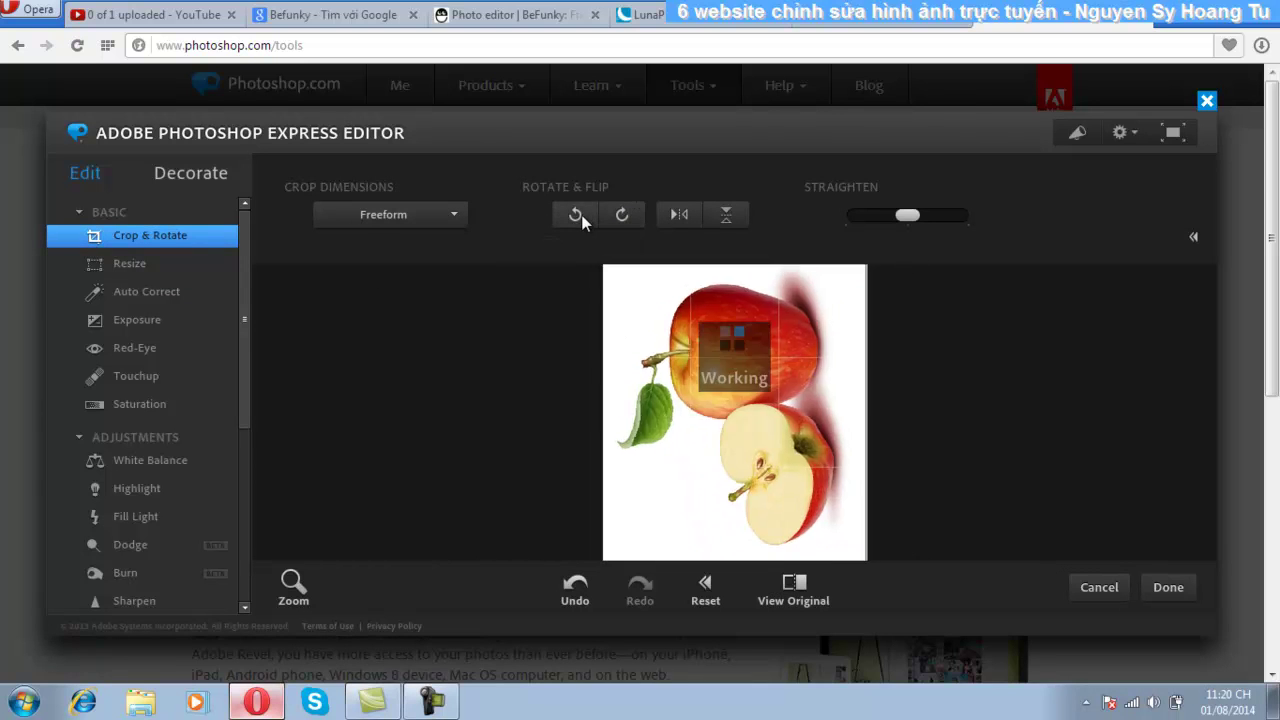
pyautogui.click(621, 214)
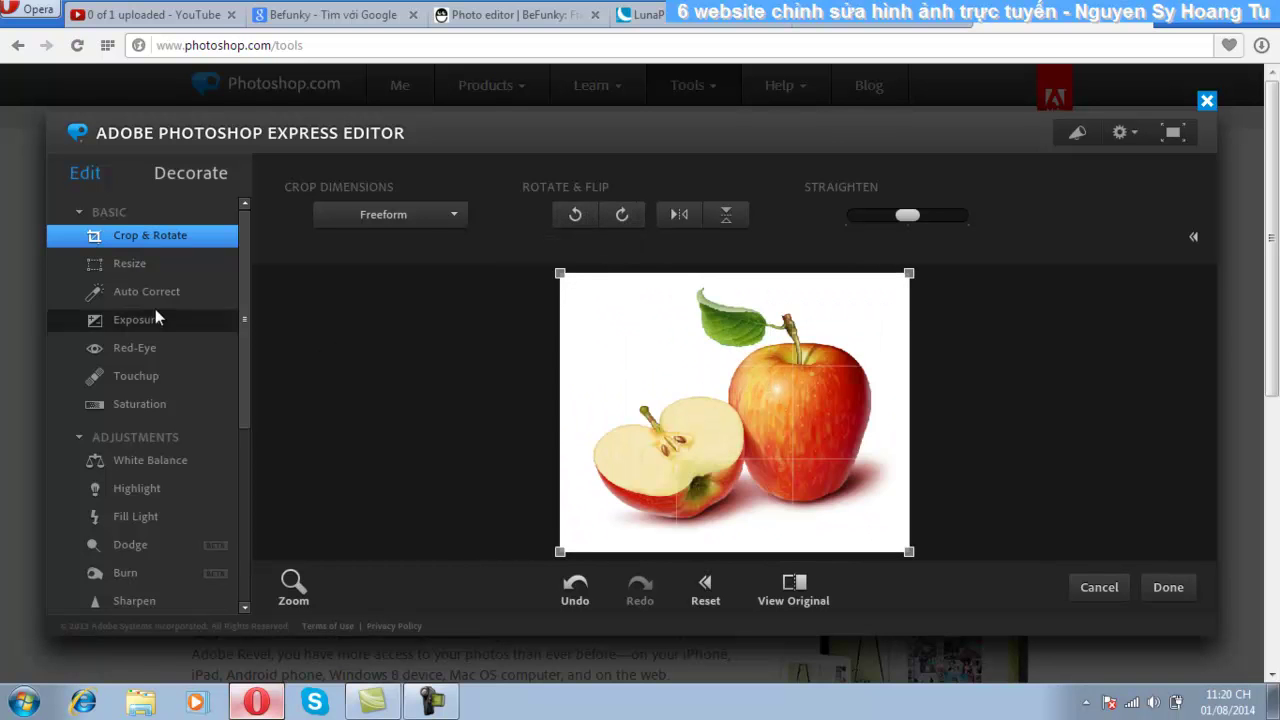
# View the Resize options and apply the darker Auto Correct variant in the third thumbnail to the apple photo.
pyautogui.click(139, 262)
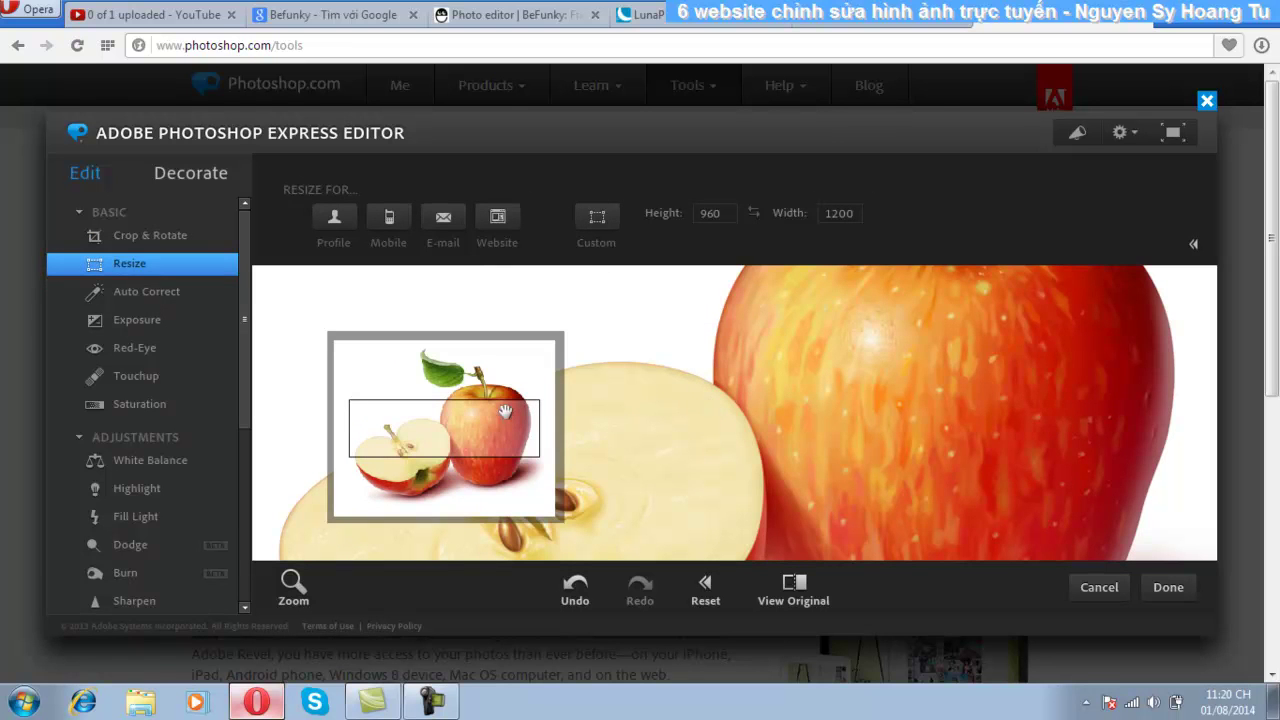
pyautogui.moveTo(440, 425)
pyautogui.mouseDown()
pyautogui.moveTo(440, 452)
pyautogui.moveTo(444, 380)
pyautogui.moveTo(422, 412)
pyautogui.mouseUp()
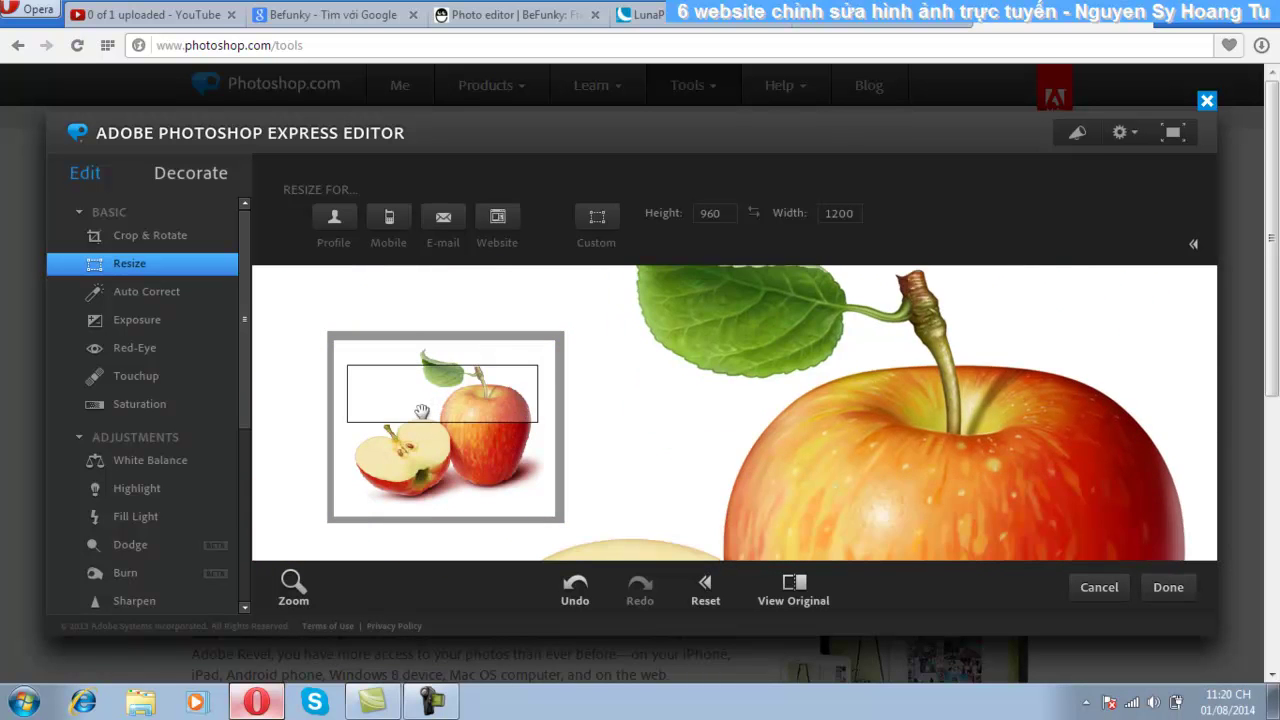
pyautogui.click(153, 291)
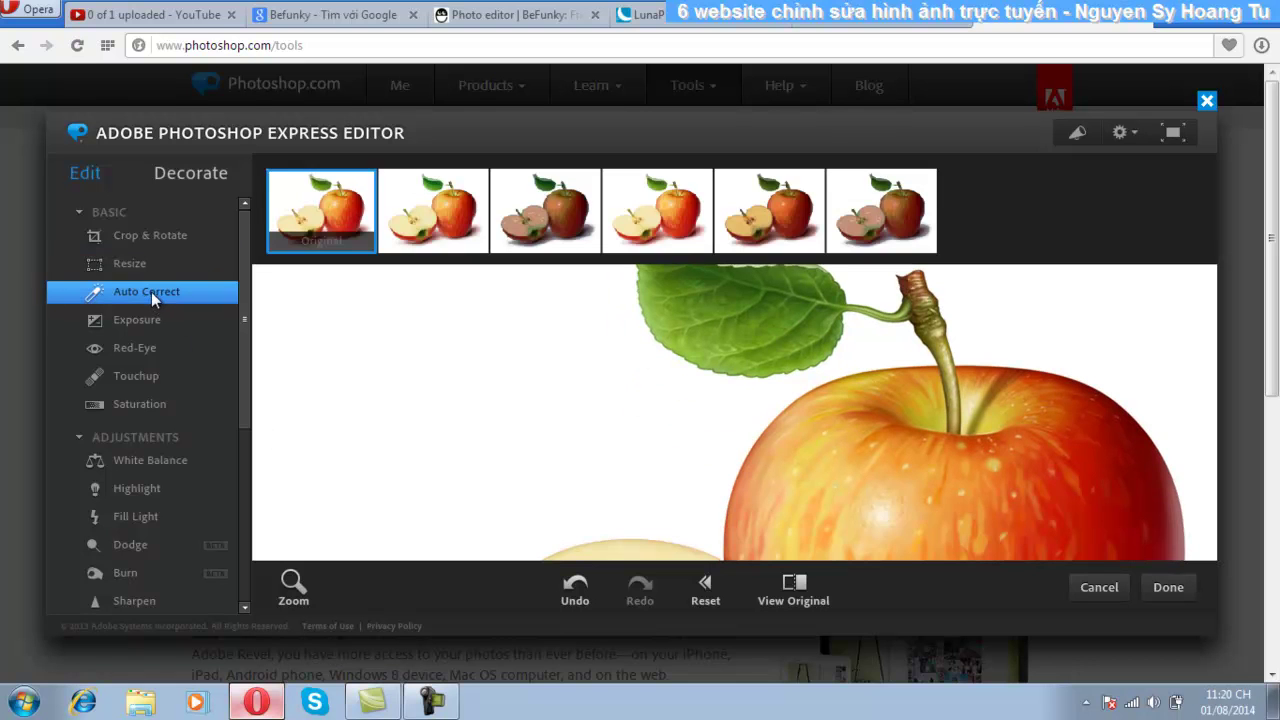
pyautogui.click(548, 240)
pyautogui.click(706, 214)
pyautogui.click(727, 203)
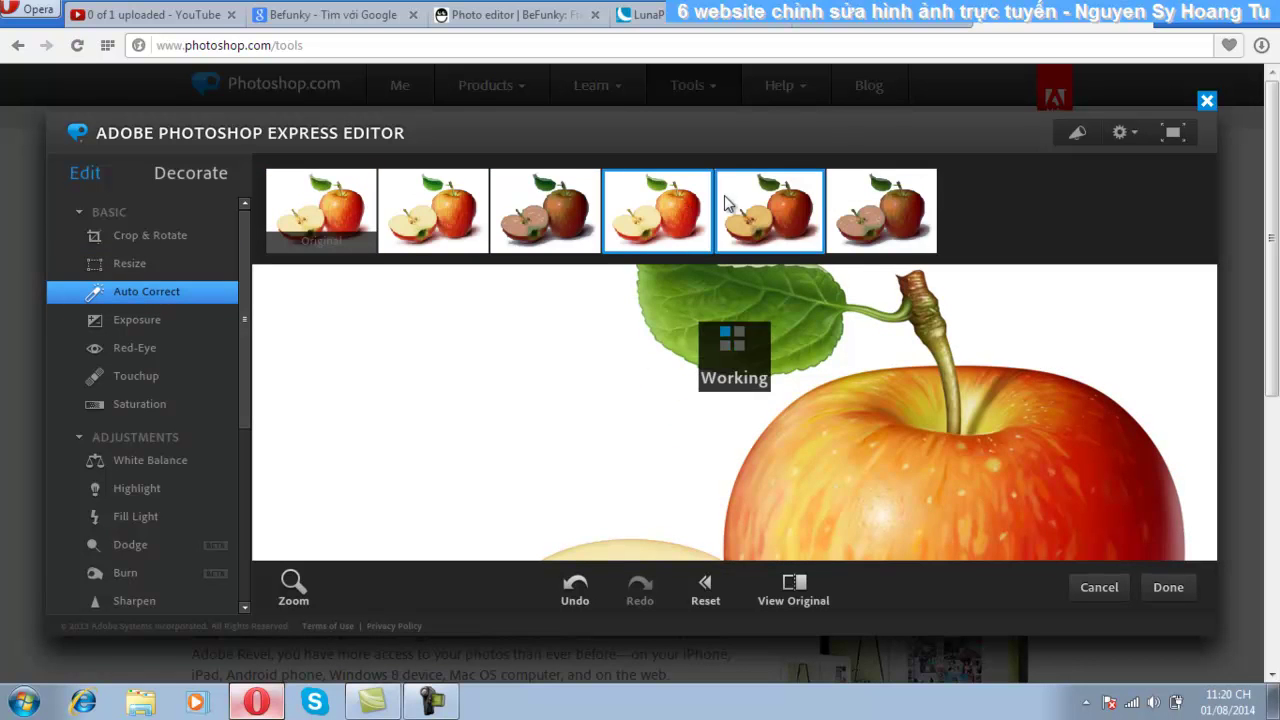
pyautogui.click(594, 210)
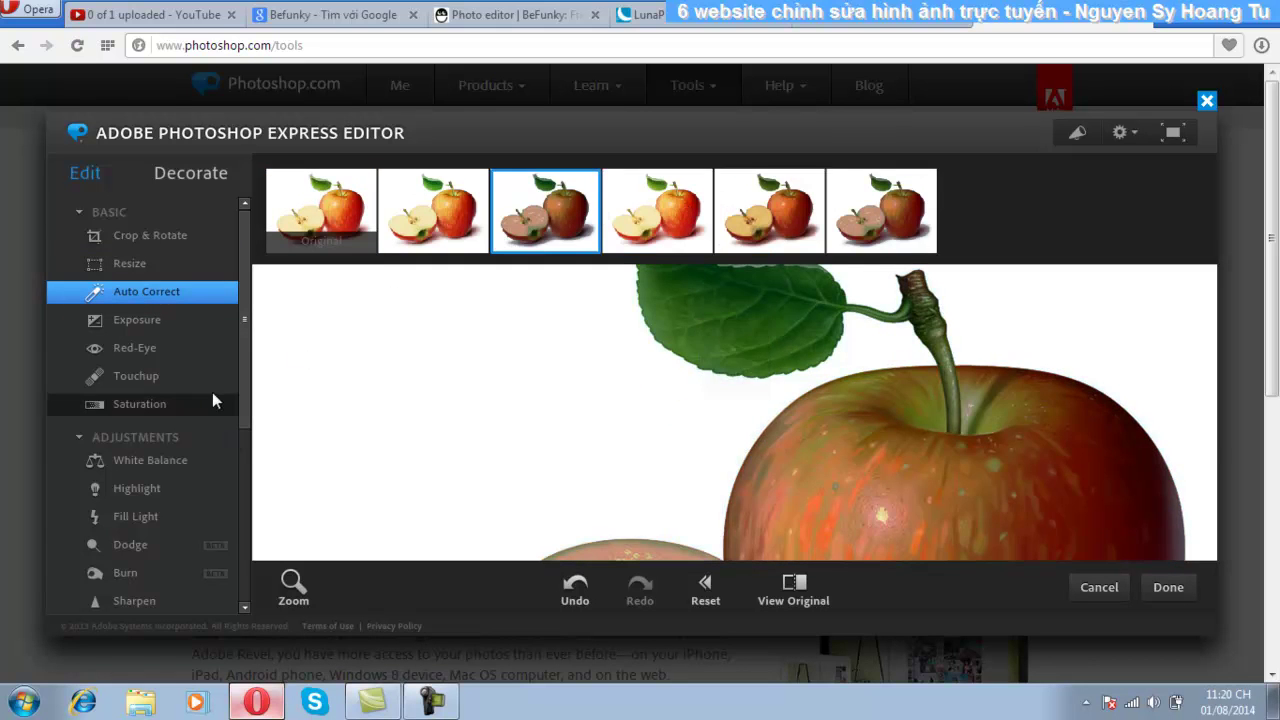
# Look through the Red-Eye, Touchup, Saturation, White Balance, Highlight and Fill Light tools and the list of effects.
pyautogui.click(155, 347)
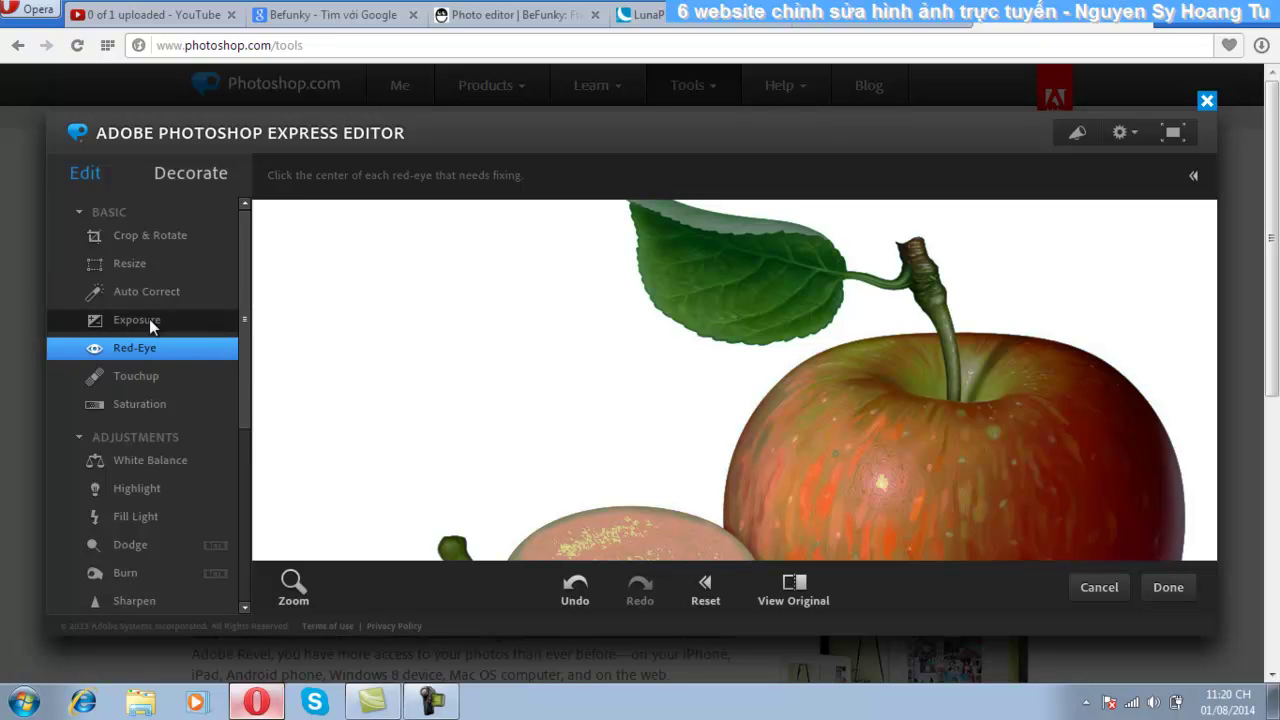
pyautogui.click(126, 378)
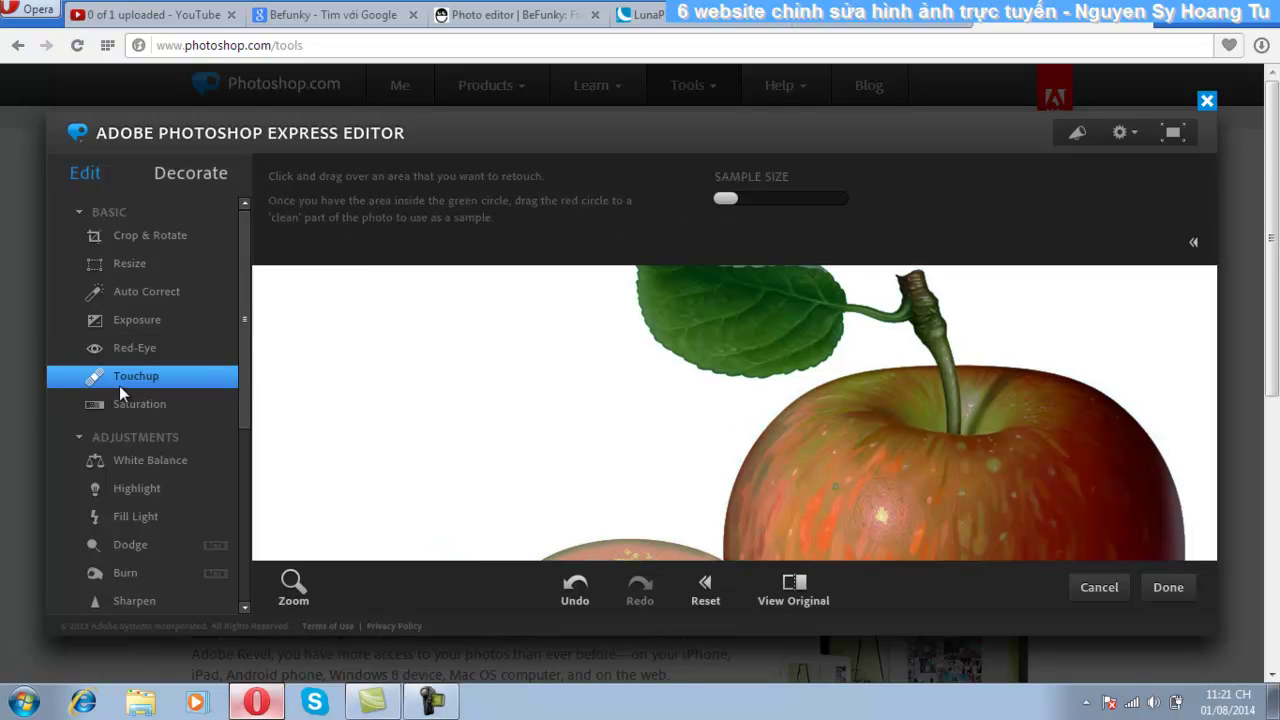
pyautogui.click(158, 403)
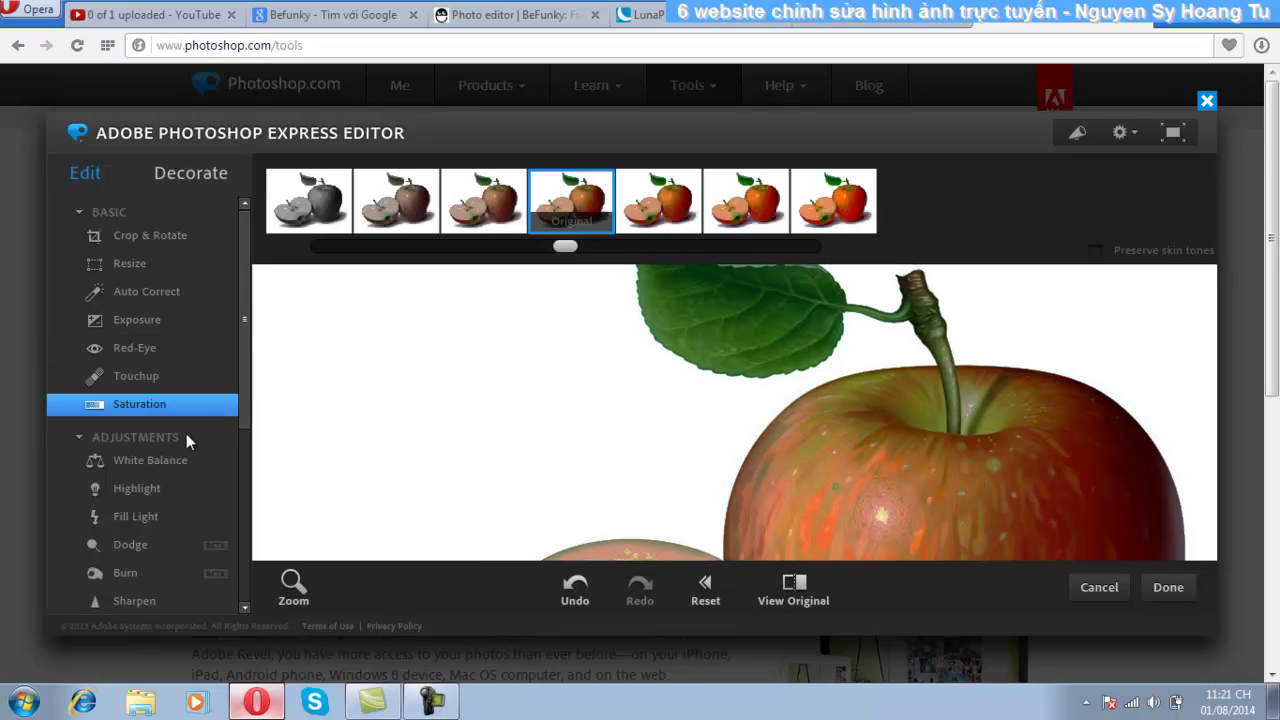
pyautogui.scroll(-1, 250, 428)
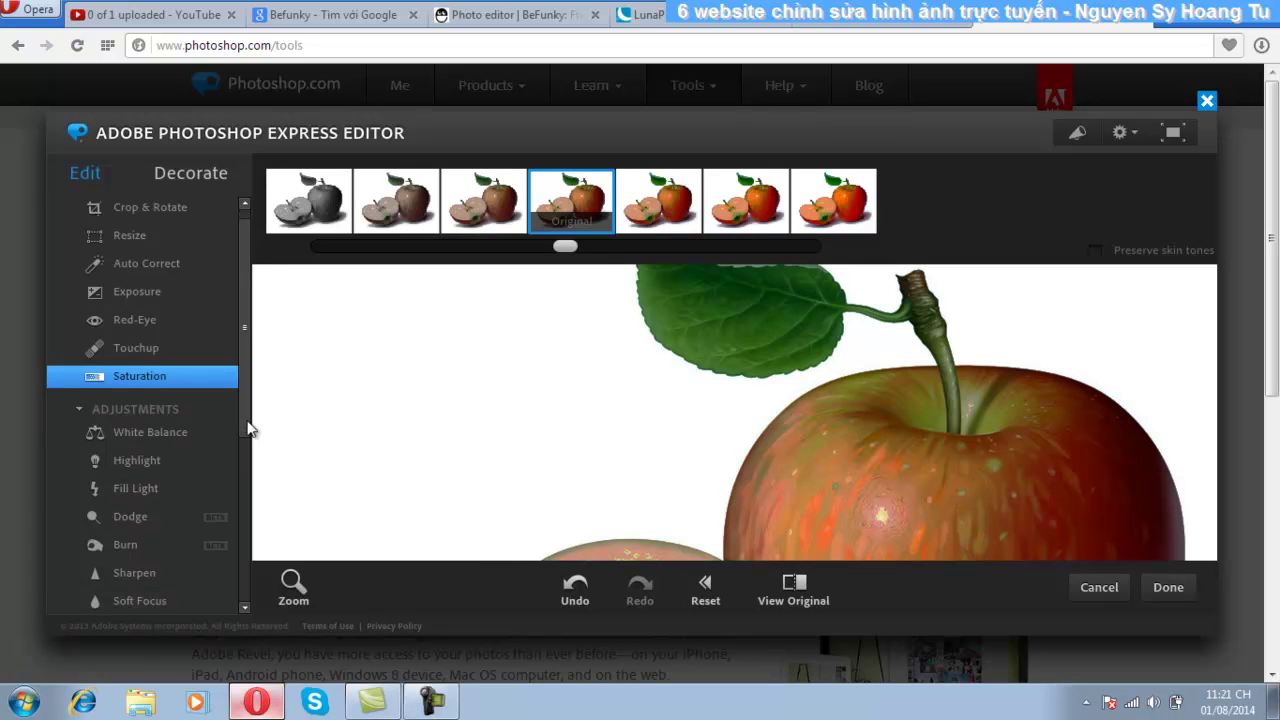
pyautogui.click(166, 431)
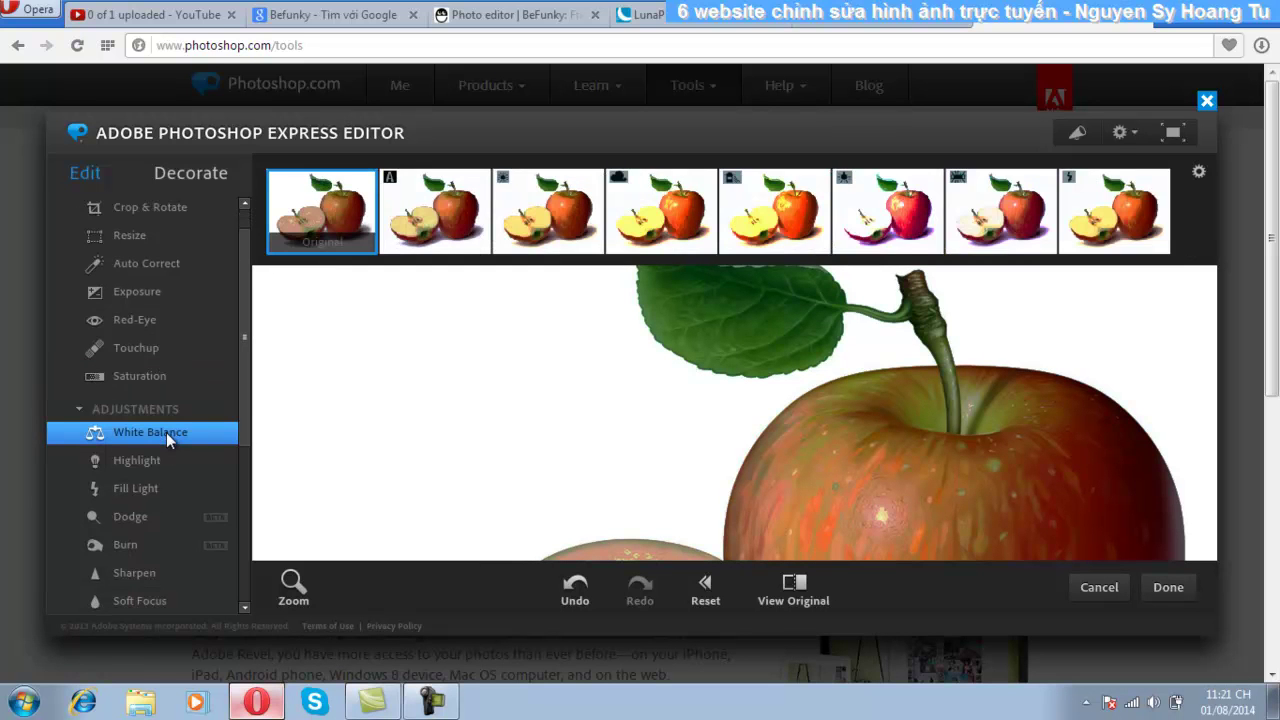
pyautogui.click(150, 460)
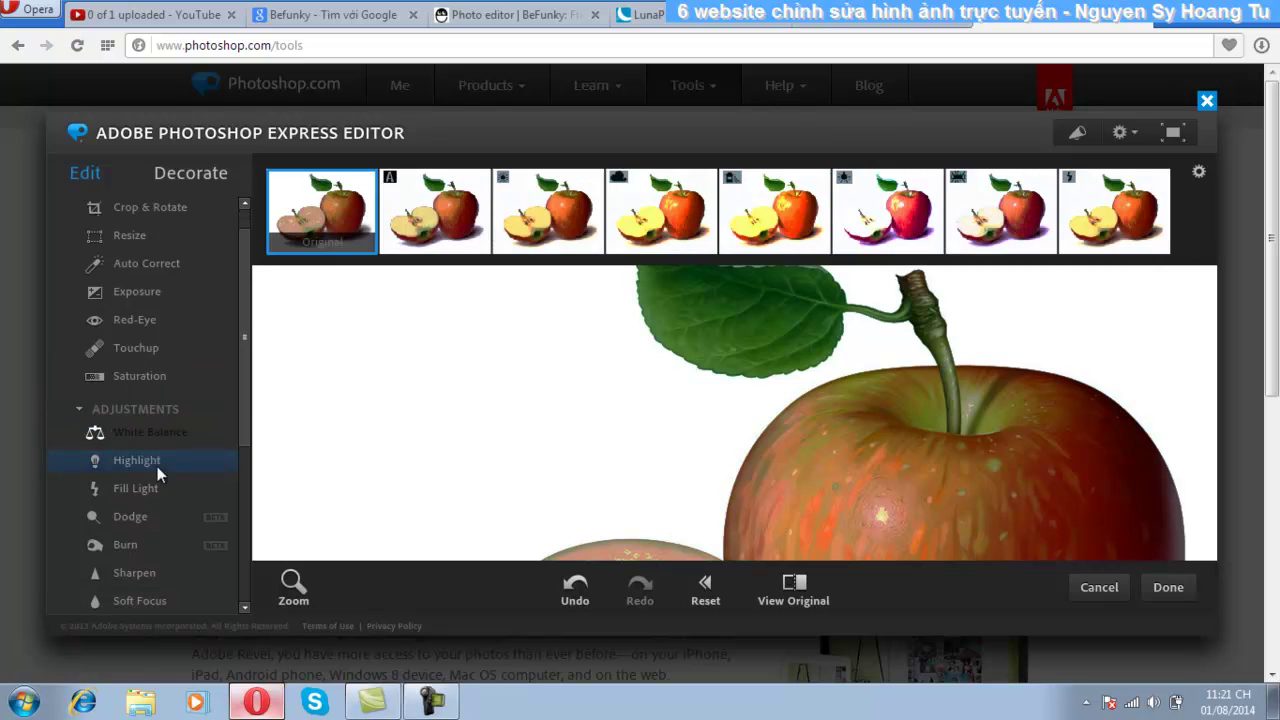
pyautogui.click(143, 490)
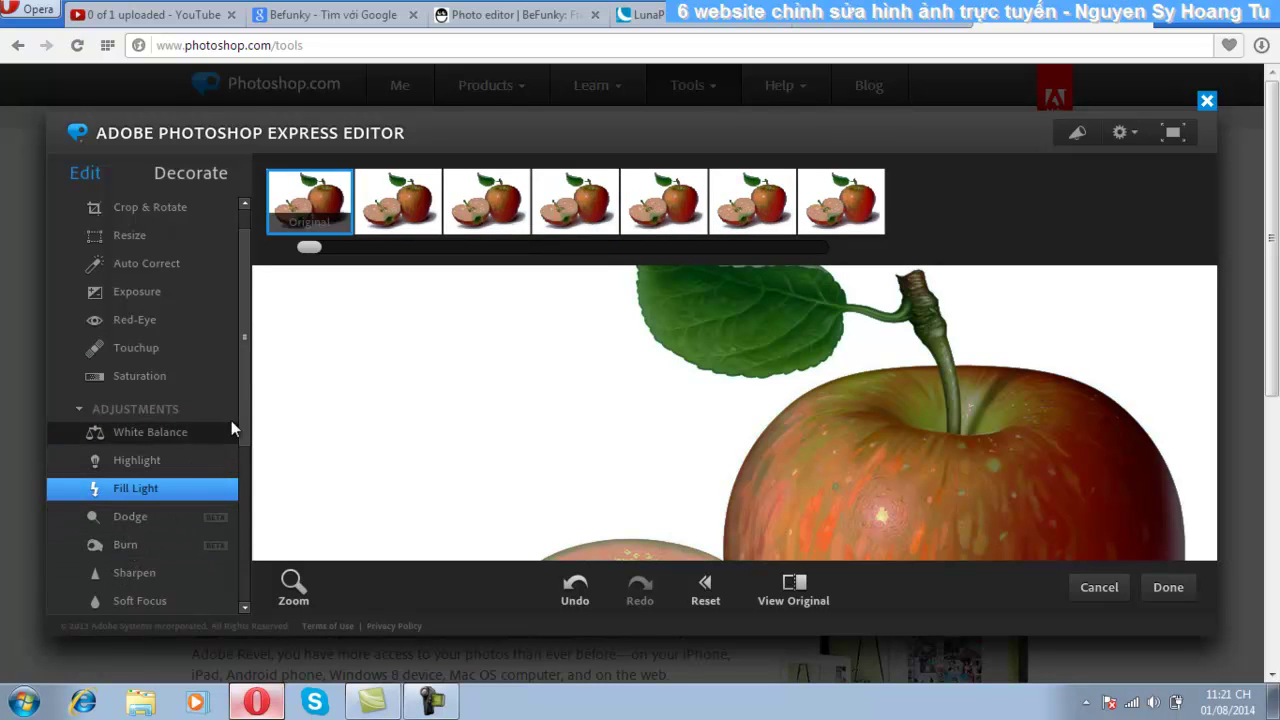
pyautogui.moveTo(243, 404); pyautogui.dragTo(252, 578)
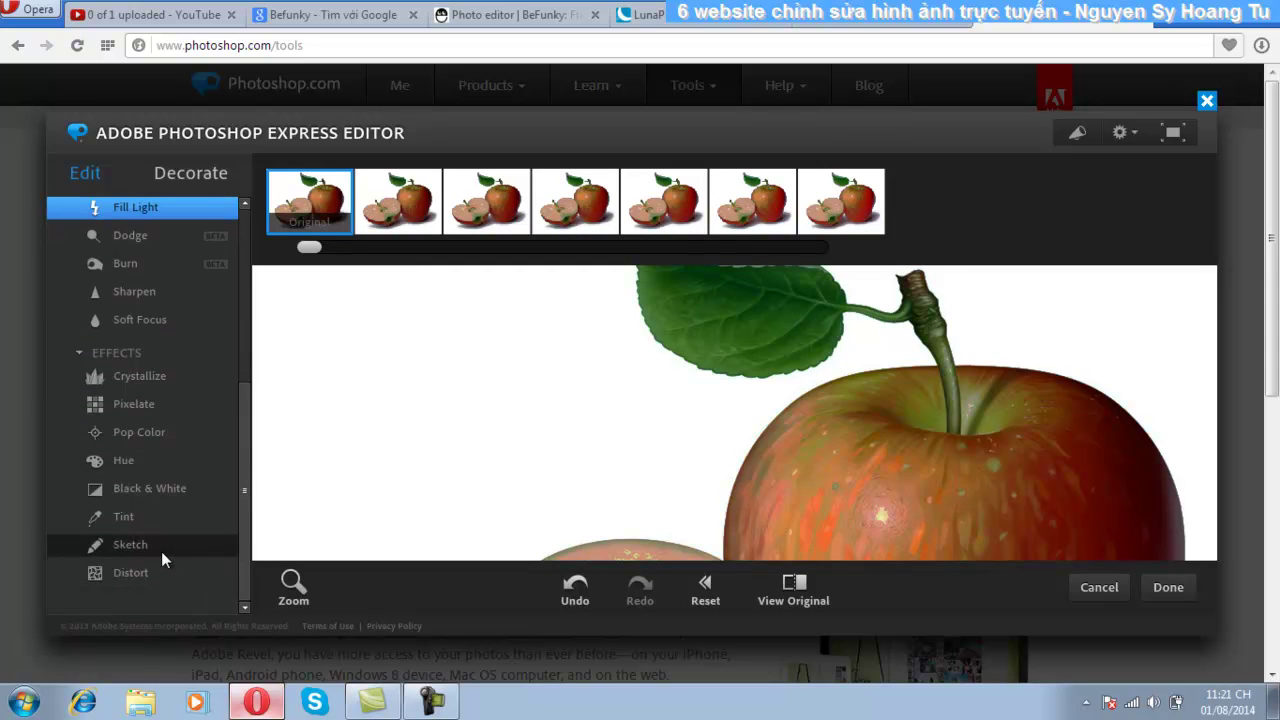
pyautogui.moveTo(241, 497); pyautogui.dragTo(329, 277)
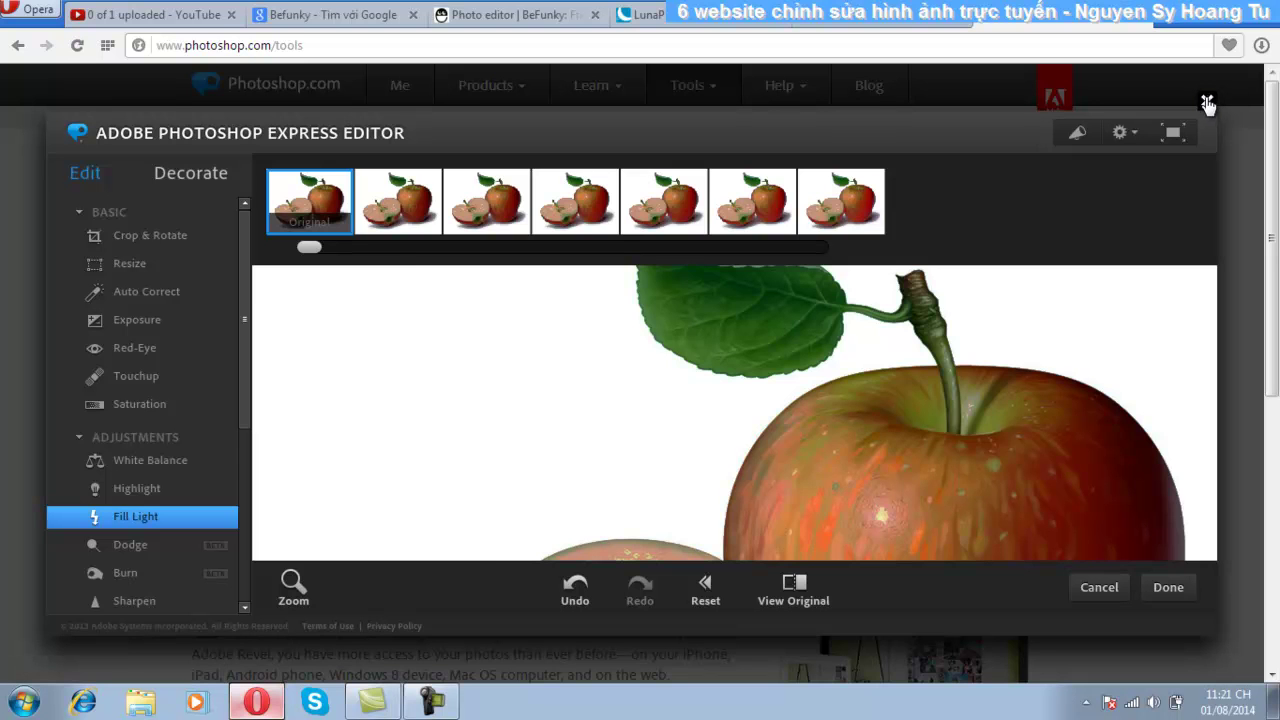
pyautogui.click(1207, 101)
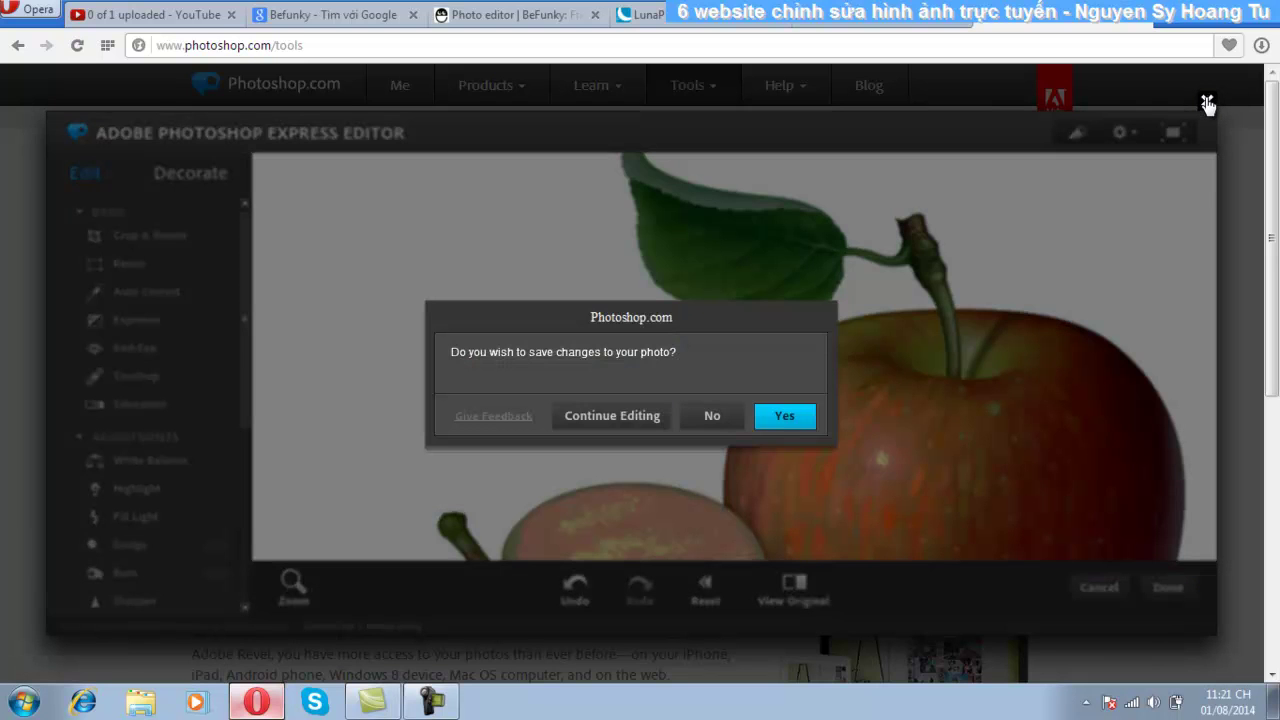
pyautogui.click(707, 418)
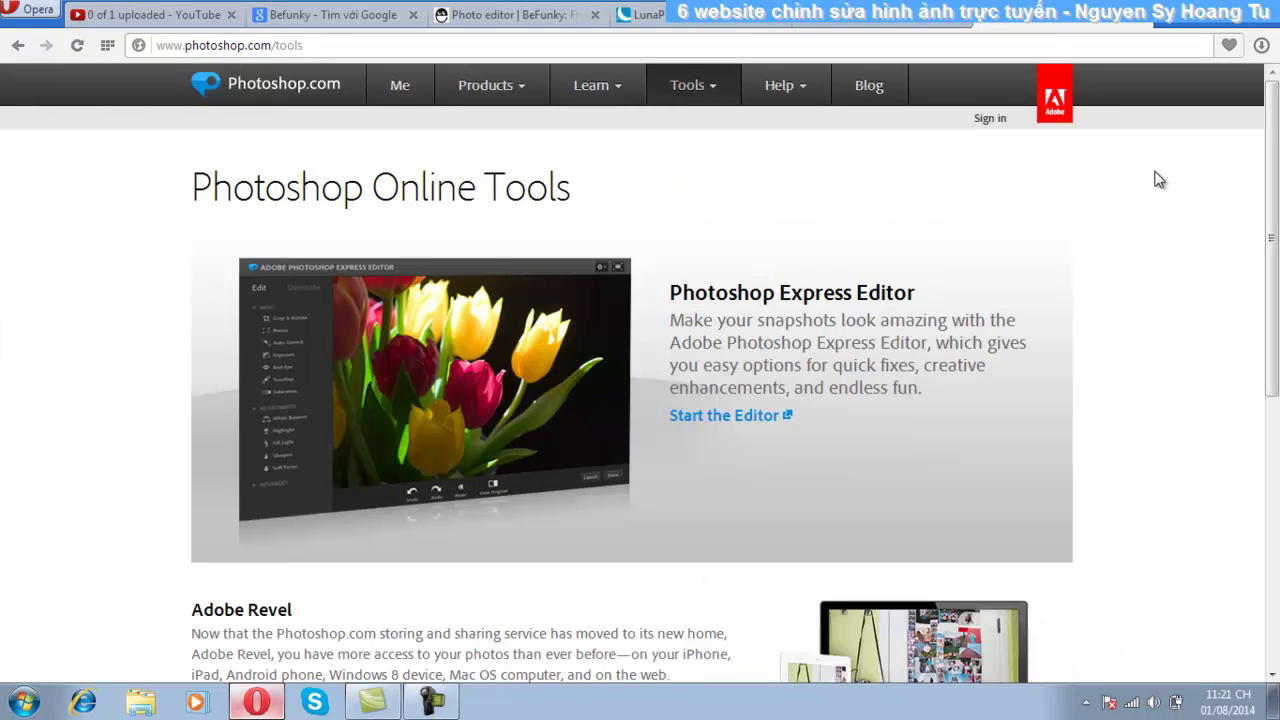
pyautogui.click(1143, 20)
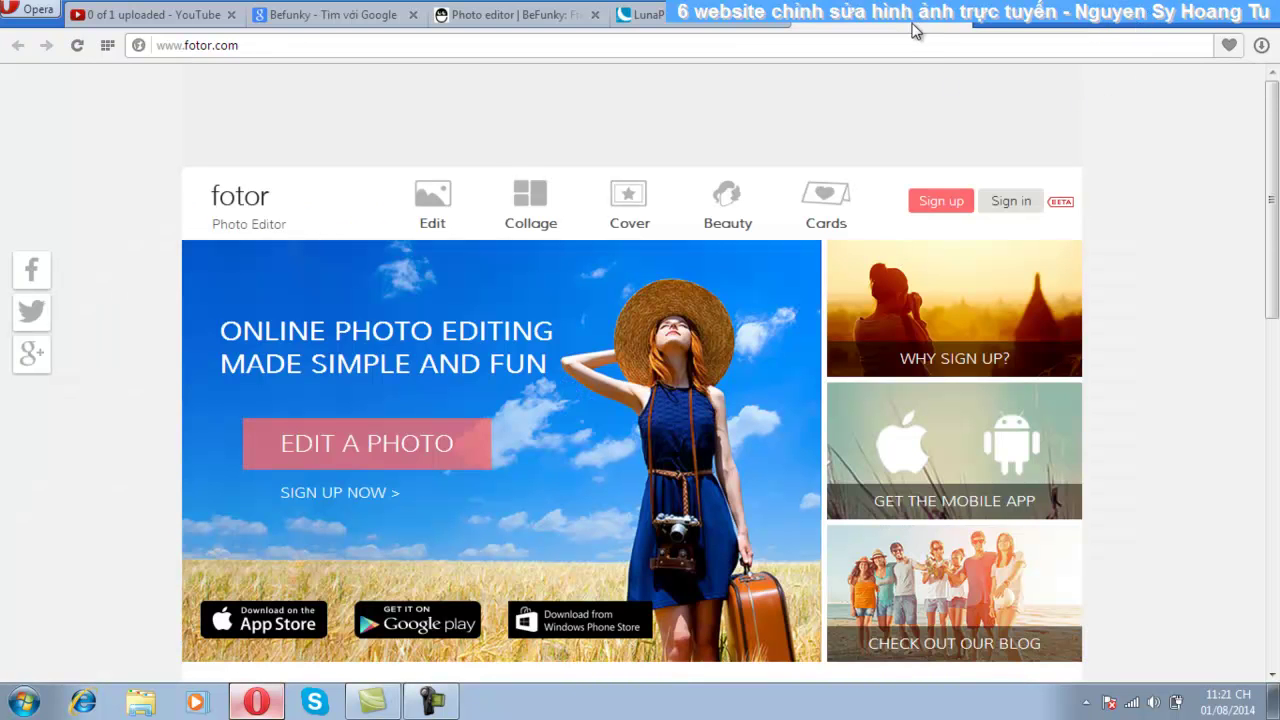
# Look over the Fotor web address and examine the content of its home page.
pyautogui.click(249, 46)
pyautogui.click(249, 46)
pyautogui.click(221, 45)
pyautogui.tripleClick(265, 45)
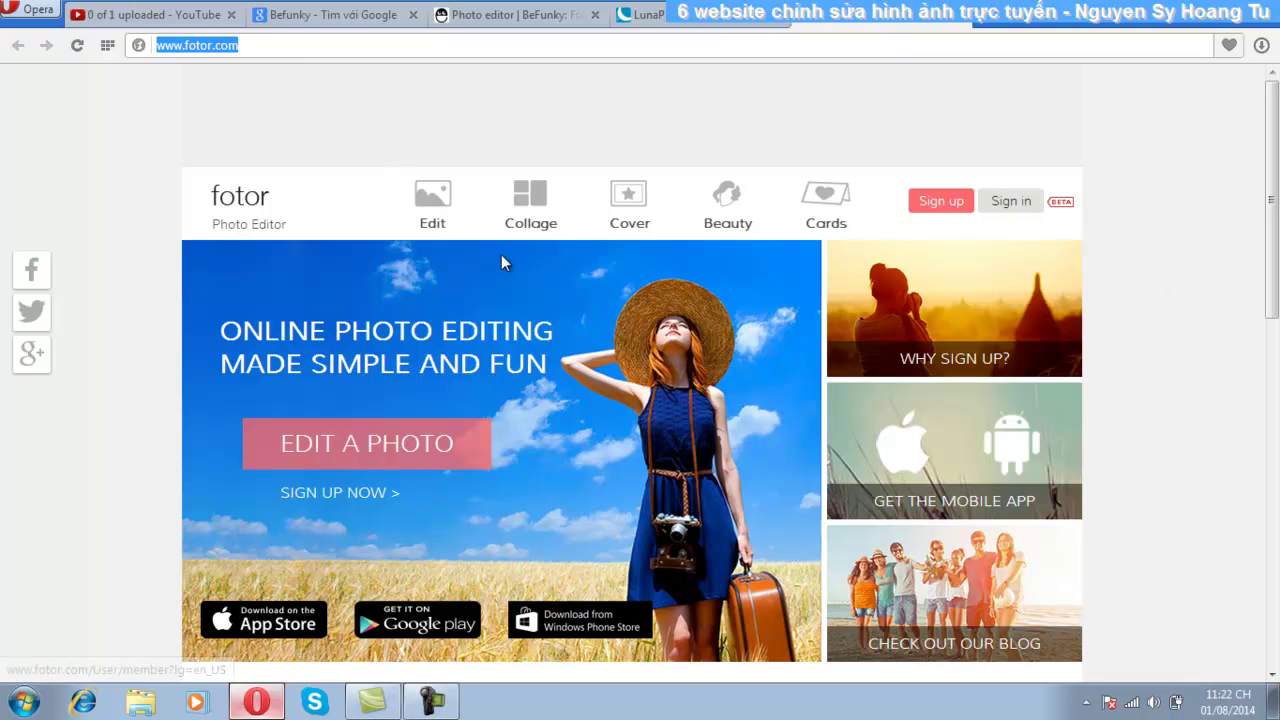
pyautogui.click(150, 318)
pyautogui.scroll(-3, 593, 403)
pyautogui.click(593, 403)
pyautogui.scroll(3, 590, 405)
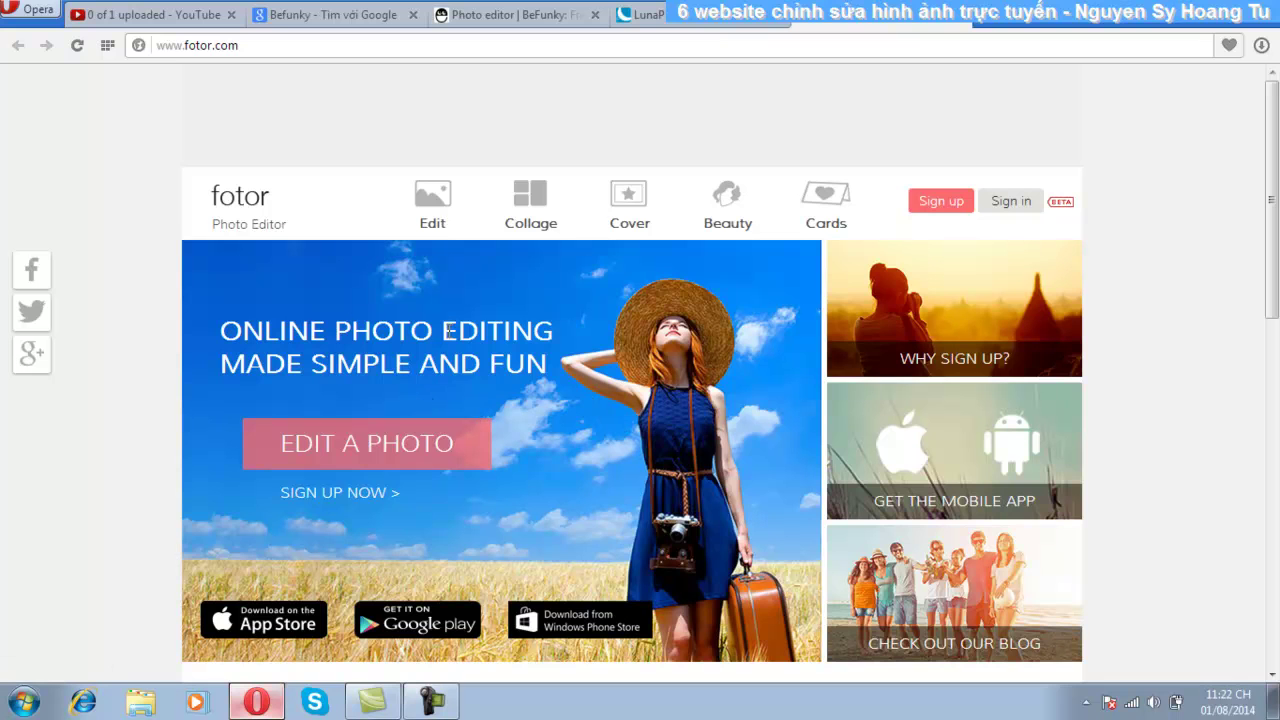
# Try to open the FreeGreatPicture image in Fotor's photo editor.
pyautogui.click(433, 207)
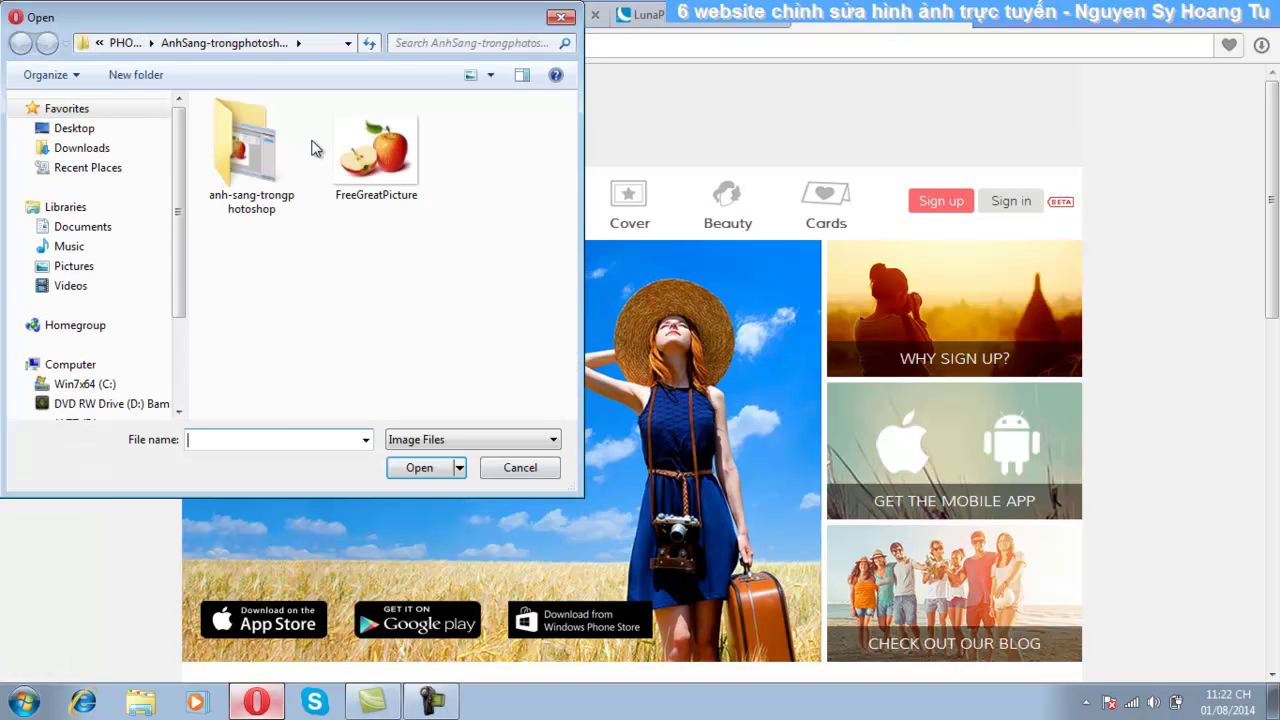
pyautogui.click(375, 150)
pyautogui.click(432, 467)
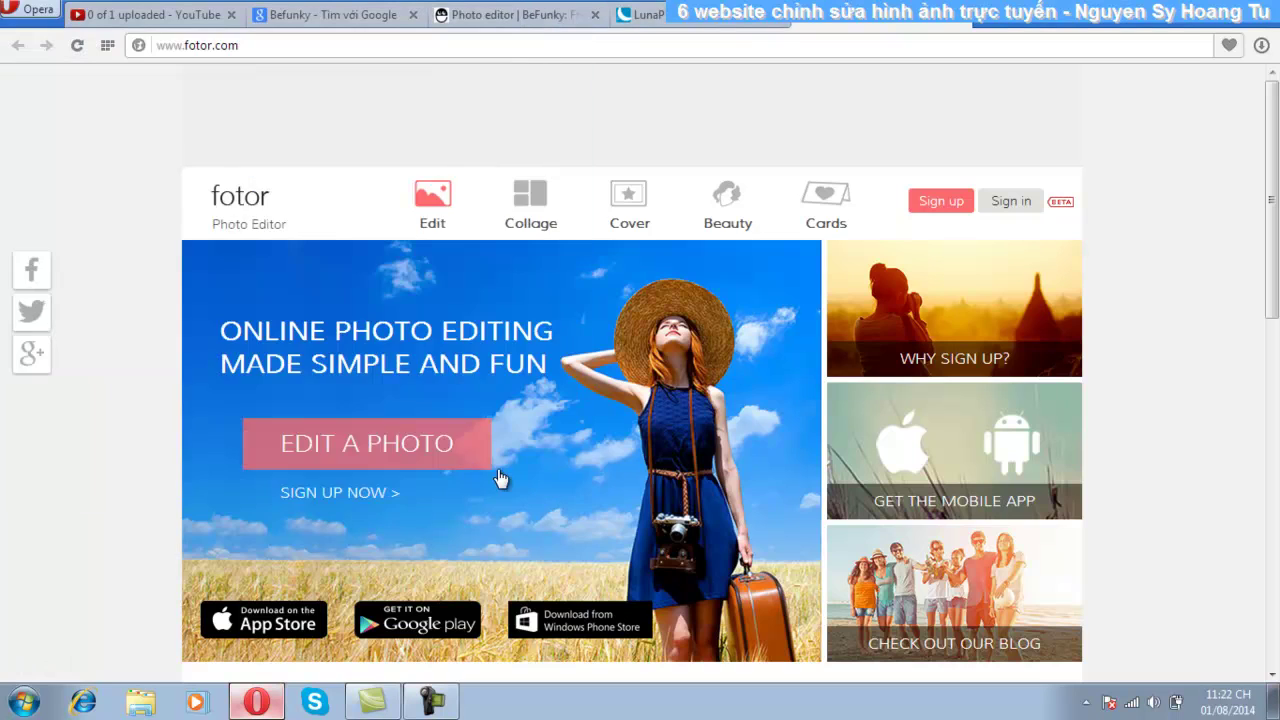
pyautogui.click(501, 479)
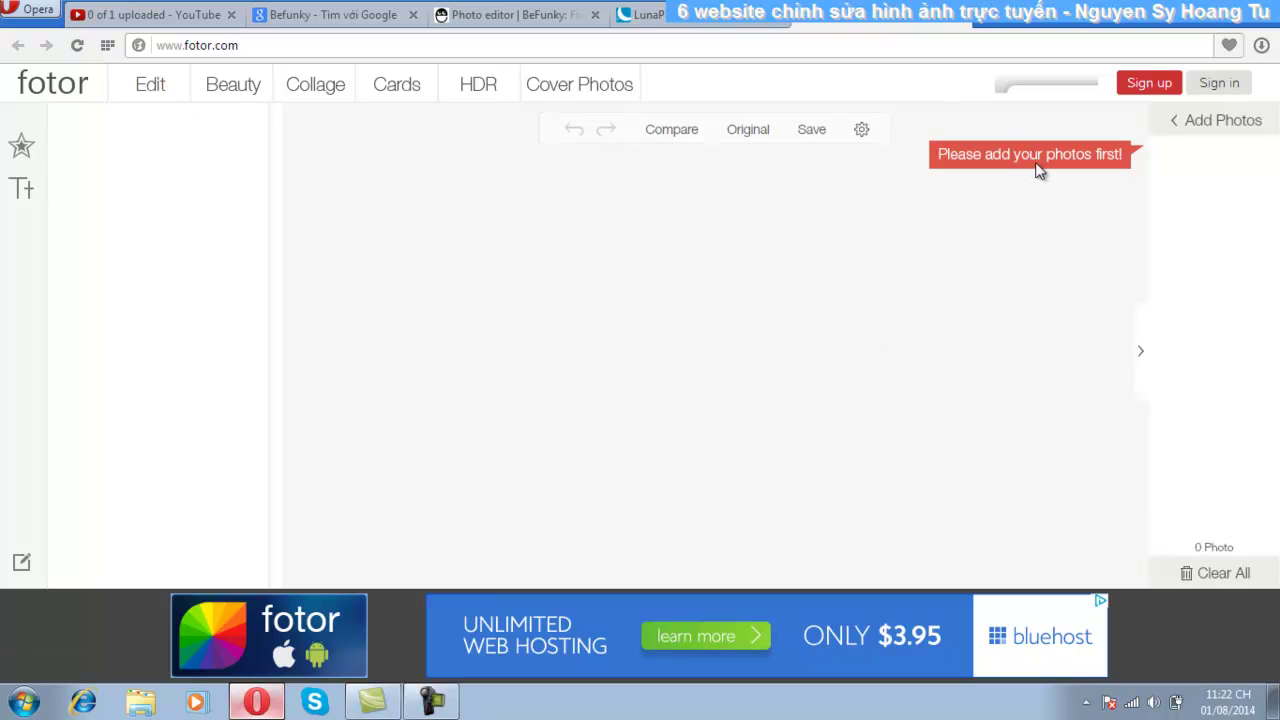
# Try to add a photo from the computer to Fotor's empty editor.
pyautogui.click(1188, 124)
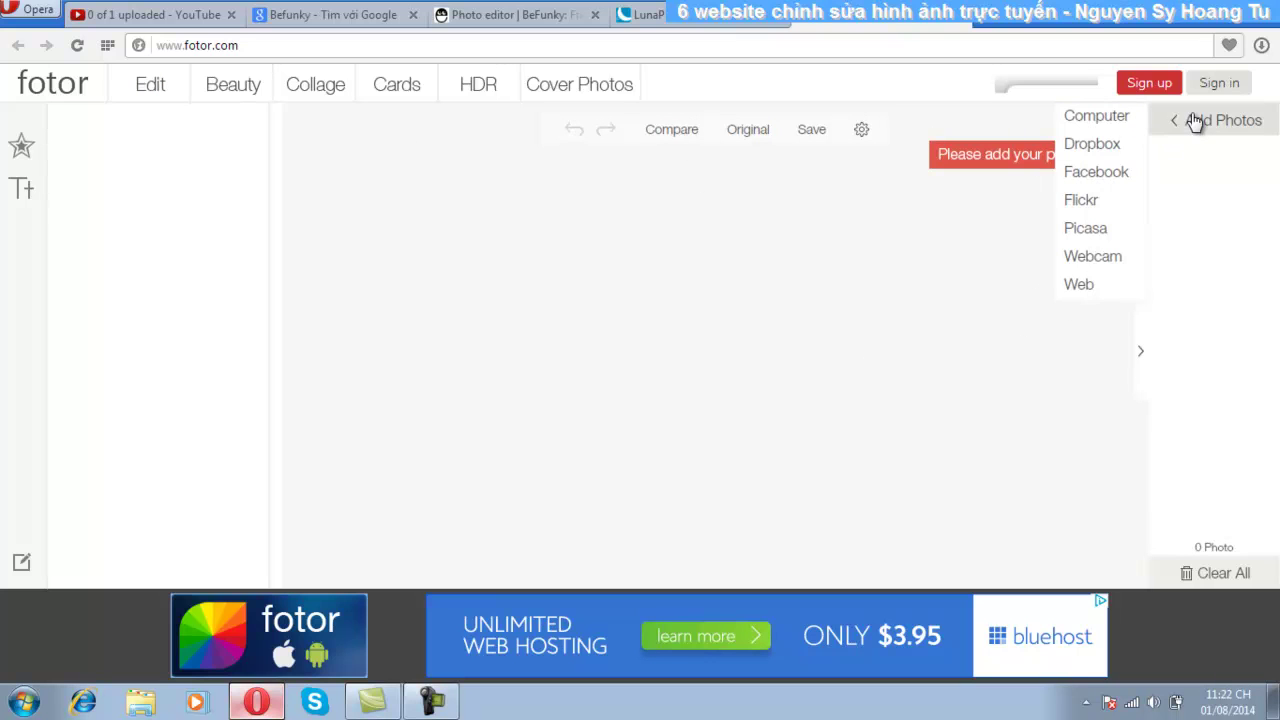
pyautogui.click(1106, 120)
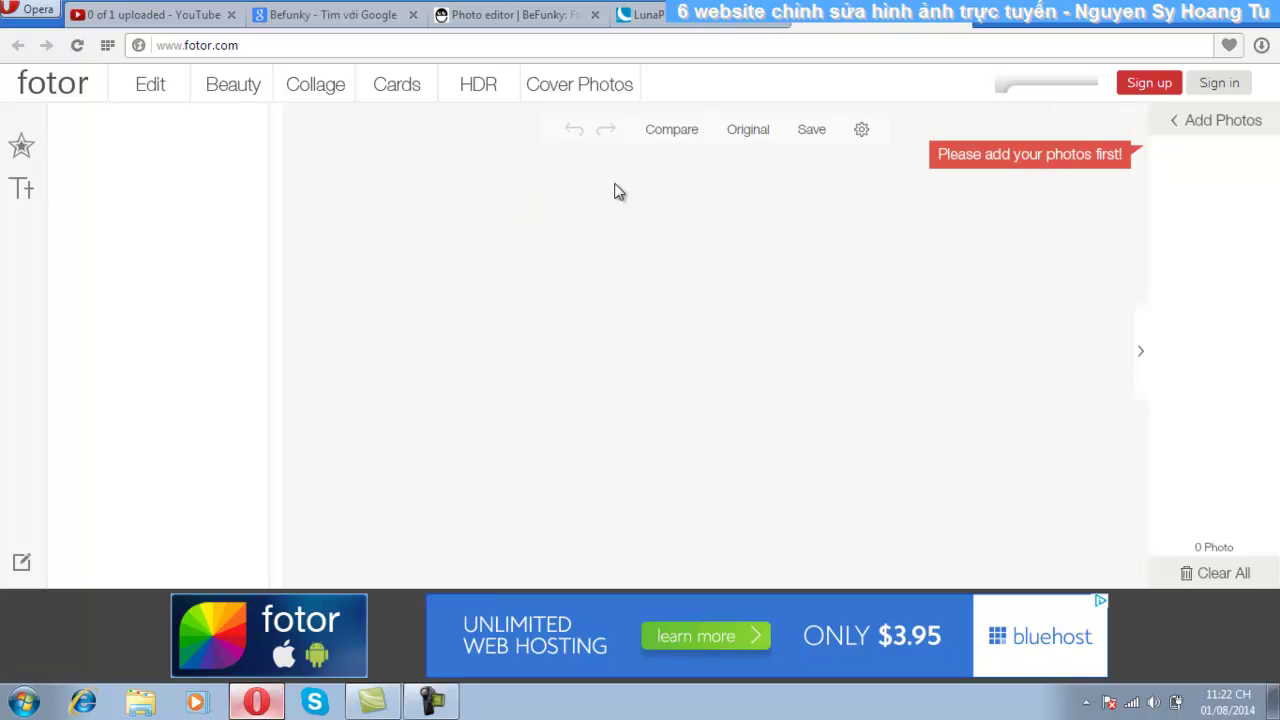
pyautogui.click(1186, 126)
pyautogui.click(1106, 120)
pyautogui.click(1140, 352)
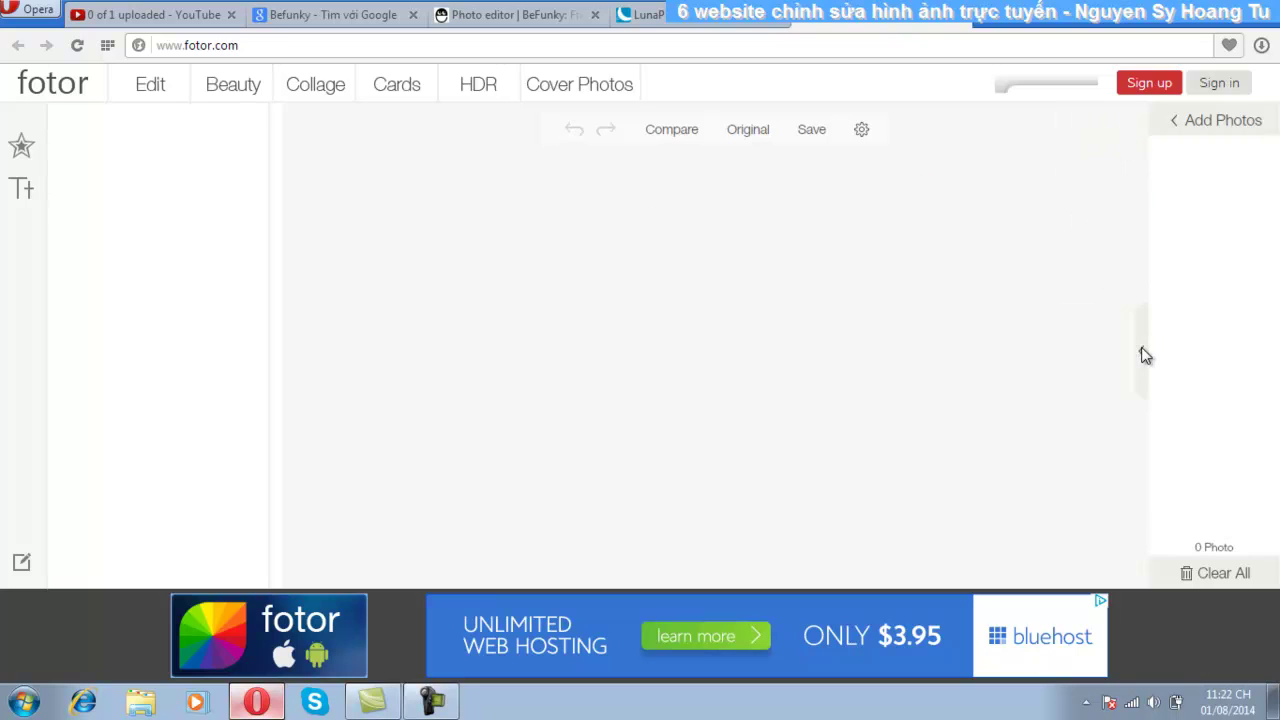
pyautogui.click(1169, 128)
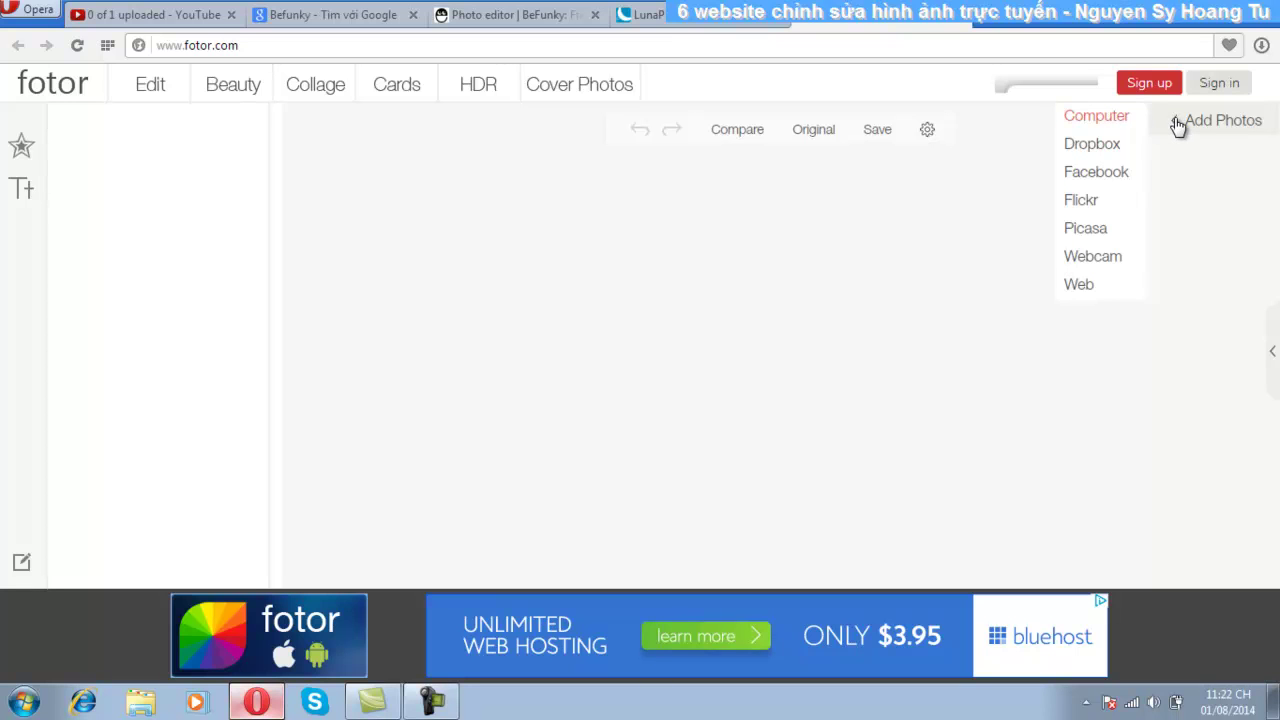
pyautogui.click(1178, 124)
pyautogui.click(1178, 124)
pyautogui.click(148, 85)
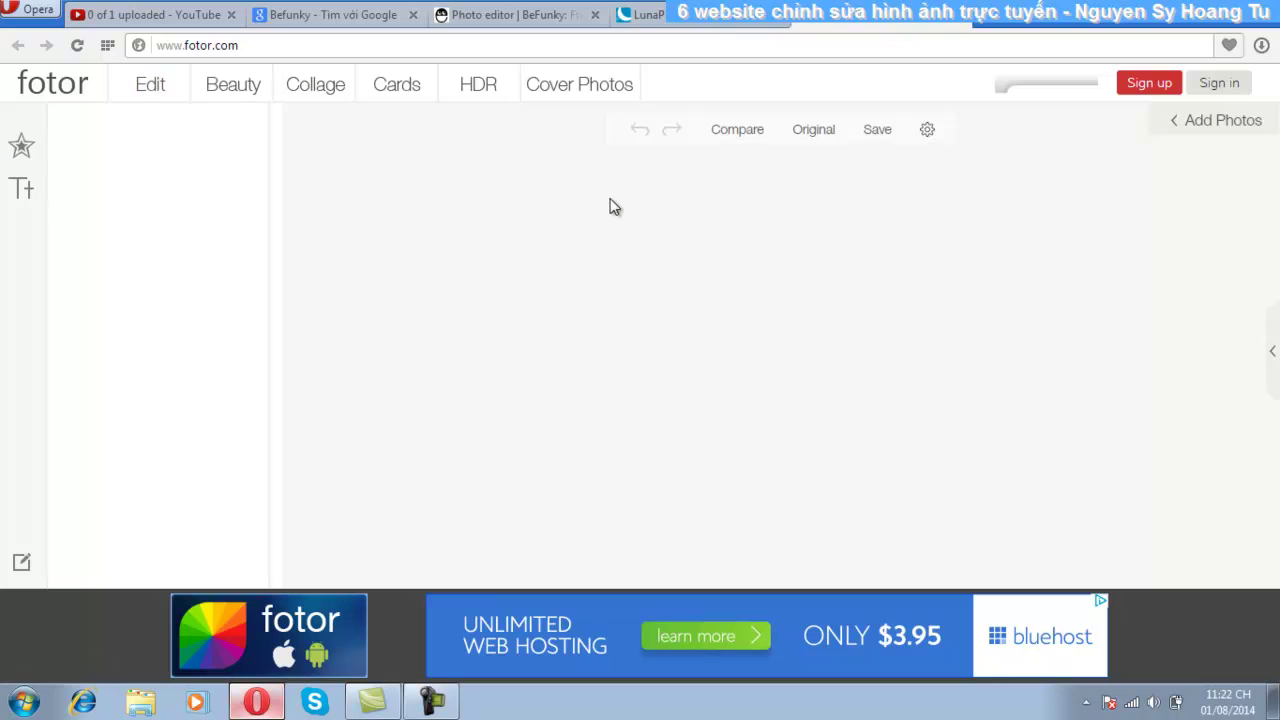
pyautogui.click(1212, 114)
pyautogui.moveTo(1218, 100)
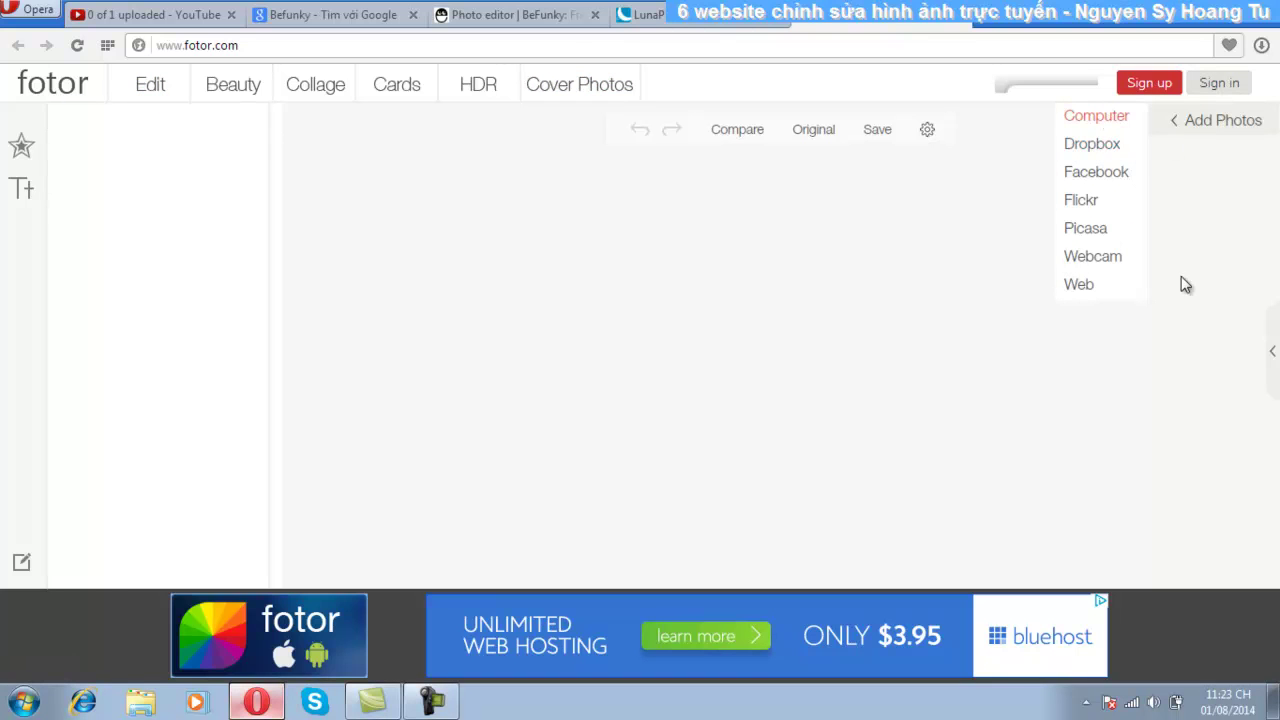
pyautogui.click(473, 49)
pyautogui.press('Return')
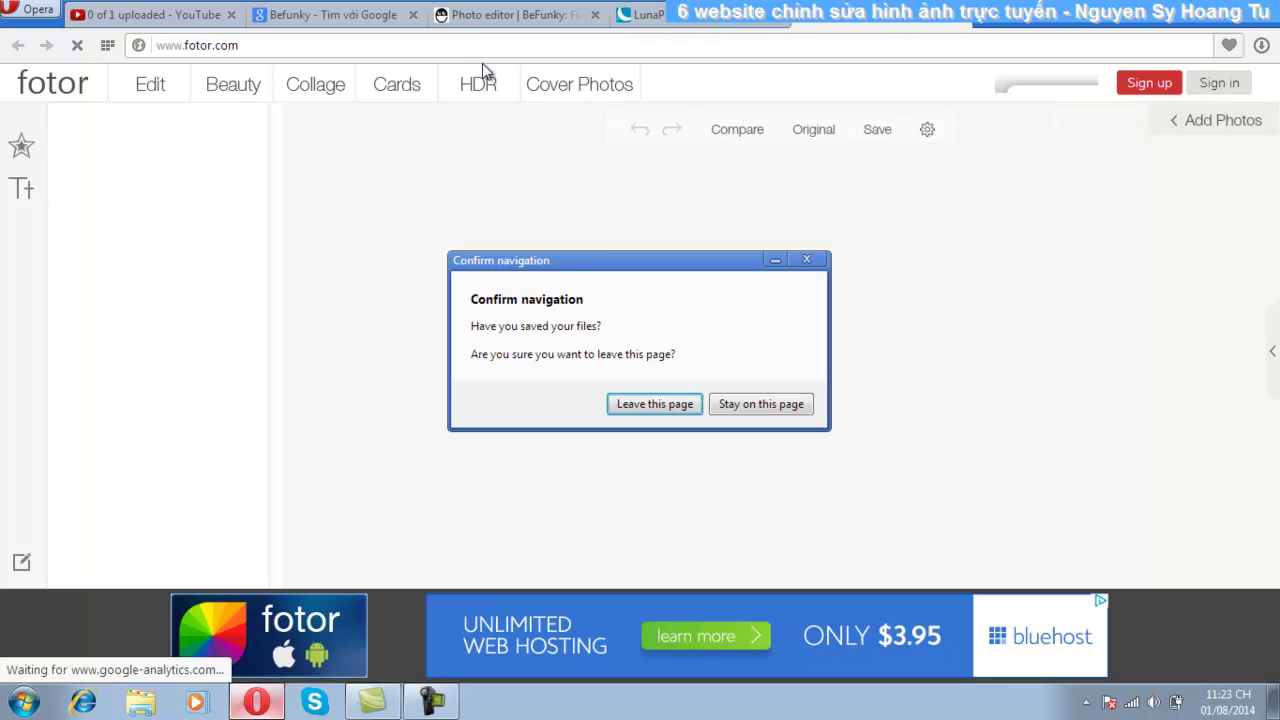
pyautogui.click(737, 404)
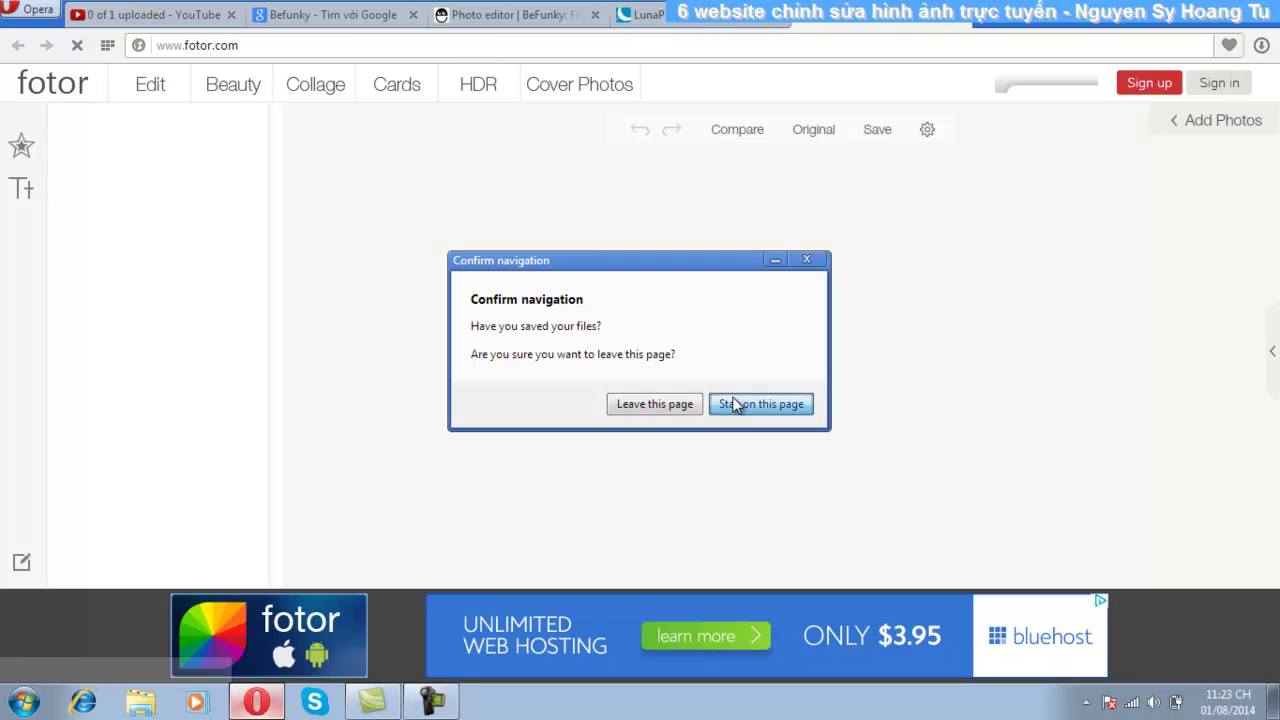
pyautogui.click(651, 46)
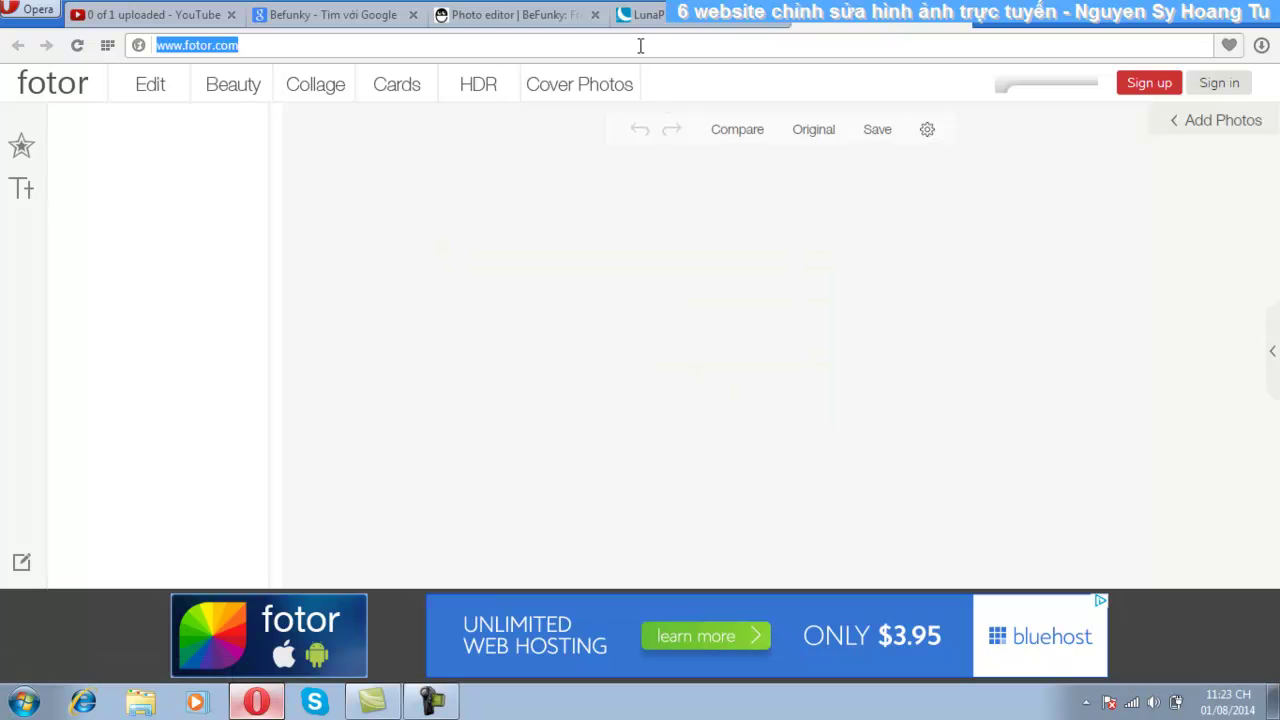
pyautogui.press('Return')
pyautogui.click(648, 405)
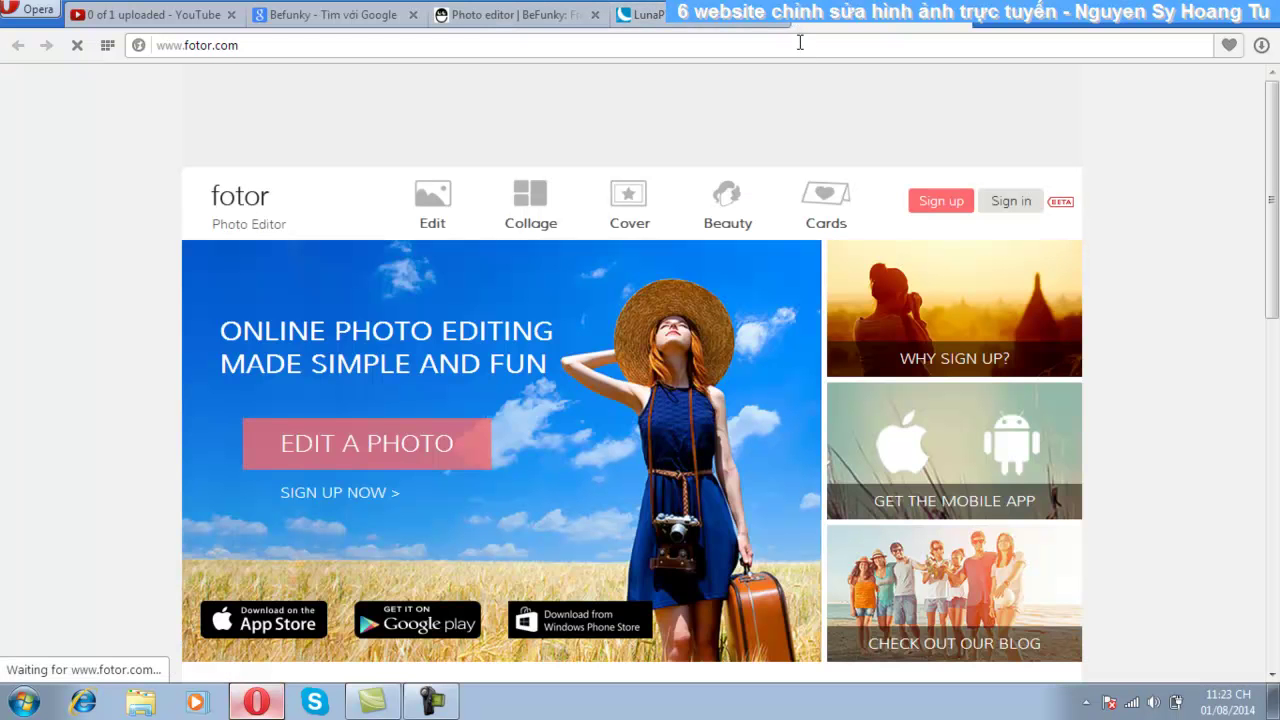
# Open the FreeGreatPicture image from the computer in Fotor's photo editor.
pyautogui.click(422, 203)
pyautogui.click(418, 200)
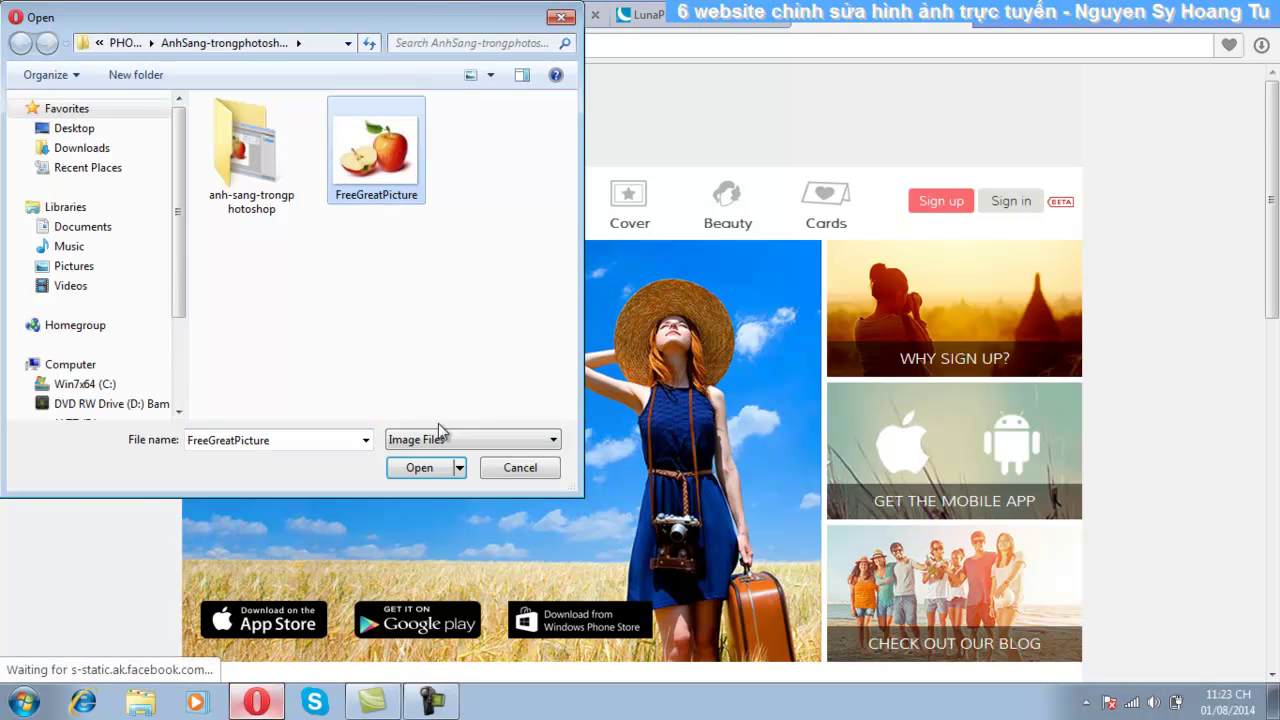
pyautogui.click(427, 471)
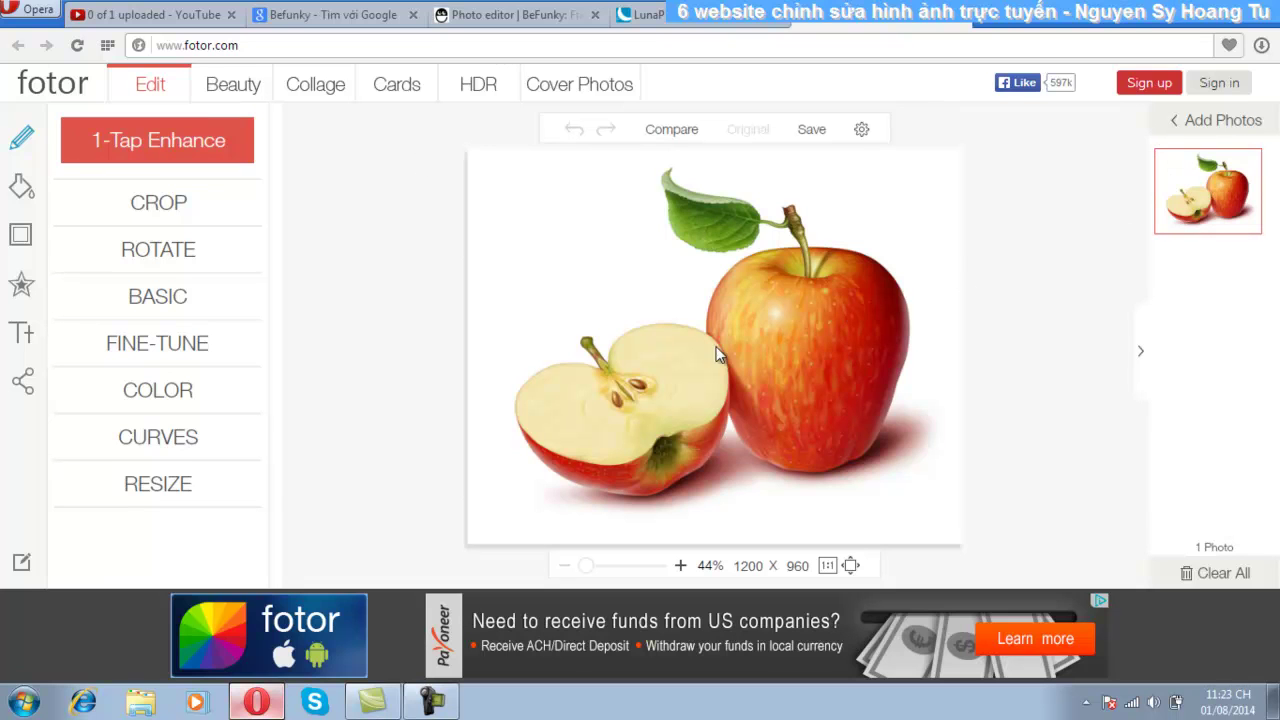
# Try a freeform crop of 1133 × 877 on the apple photo and cancel it.
pyautogui.click(151, 205)
pyautogui.moveTo(507, 171)
pyautogui.mouseDown()
pyautogui.moveTo(659, 294)
pyautogui.moveTo(629, 251)
pyautogui.moveTo(491, 191)
pyautogui.moveTo(482, 171)
pyautogui.mouseUp()
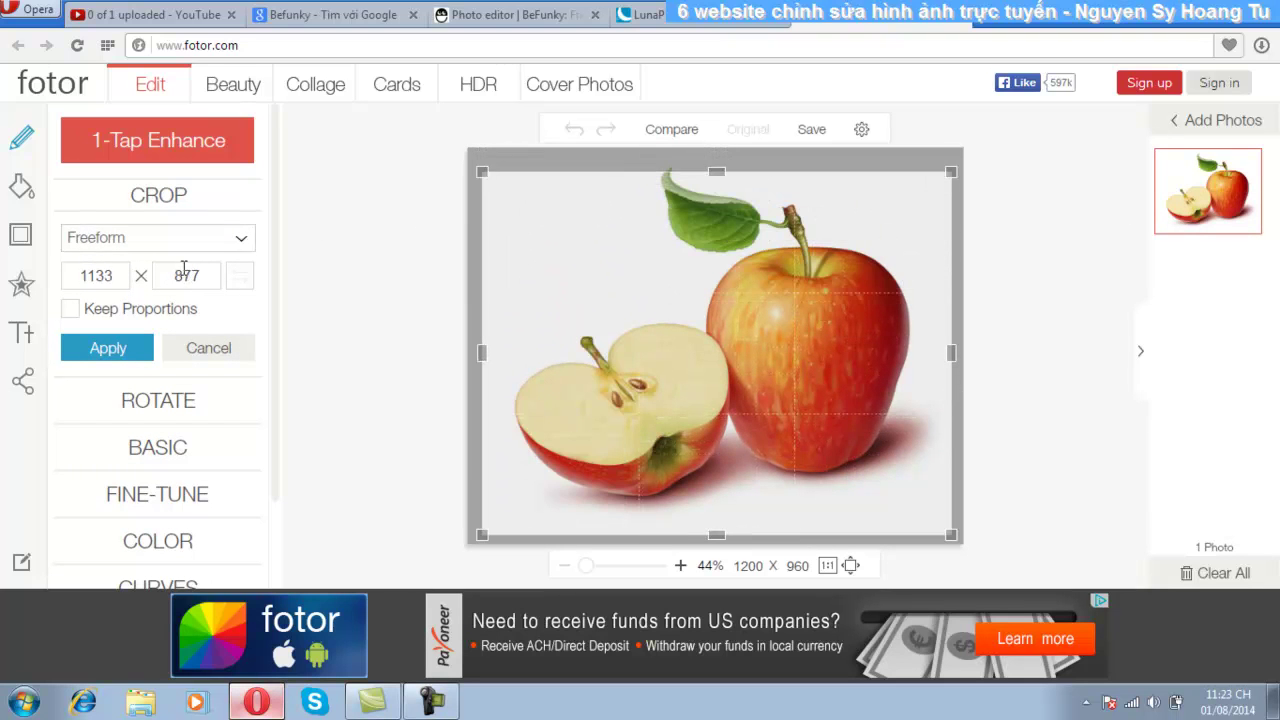
pyautogui.click(213, 348)
# Try rotating the apple photo clockwise and back counterclockwise, and discard the rotation adjustments when switching to the Basic adjustments.
pyautogui.click(163, 250)
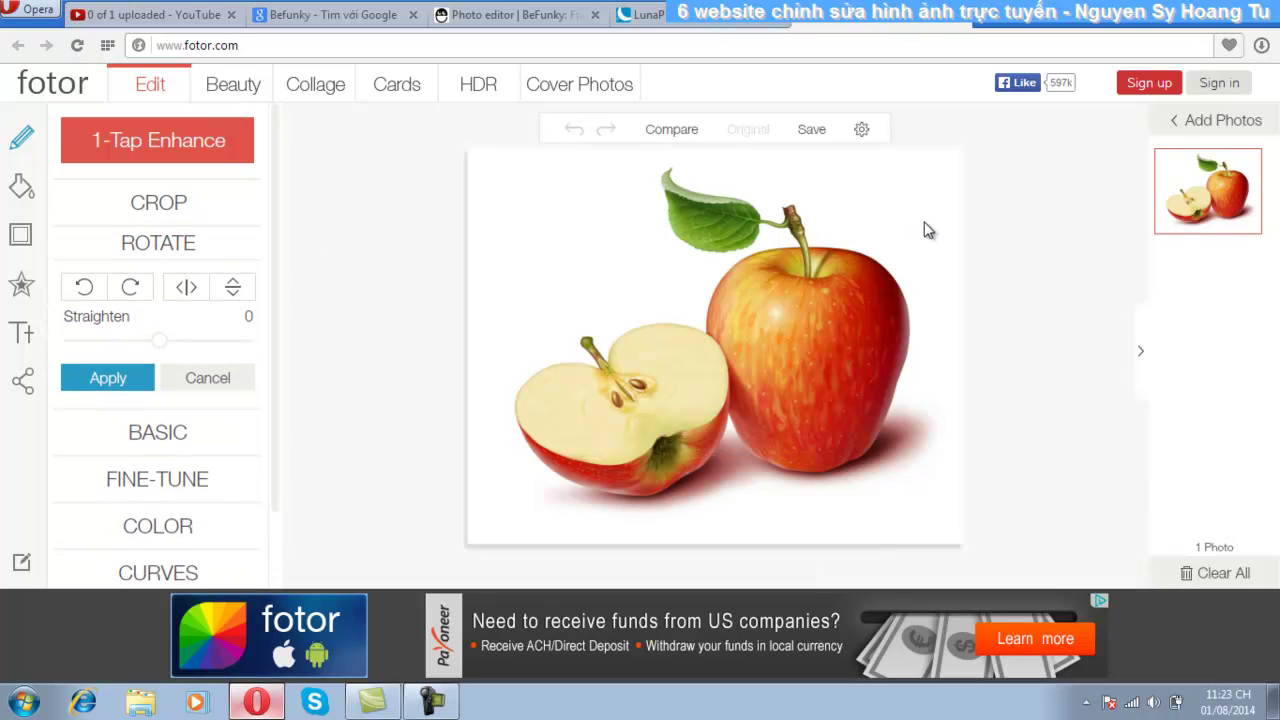
pyautogui.click(130, 287)
pyautogui.click(84, 286)
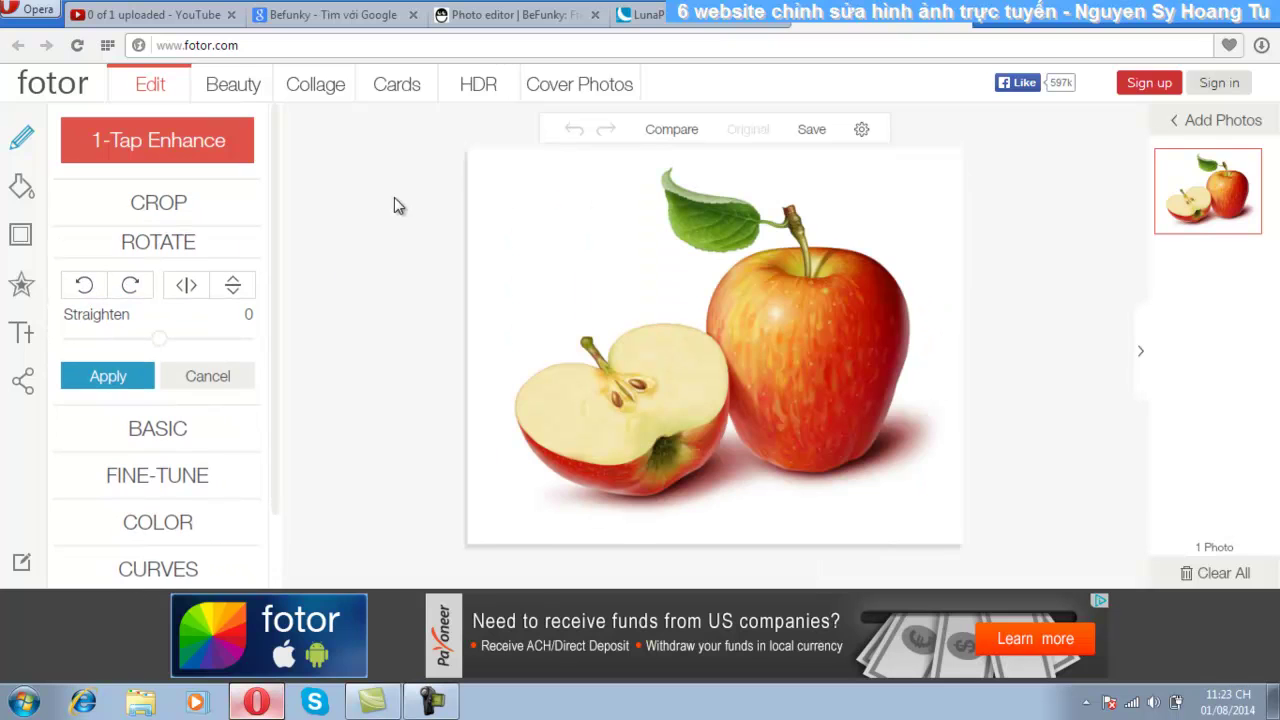
pyautogui.click(207, 436)
pyautogui.click(743, 378)
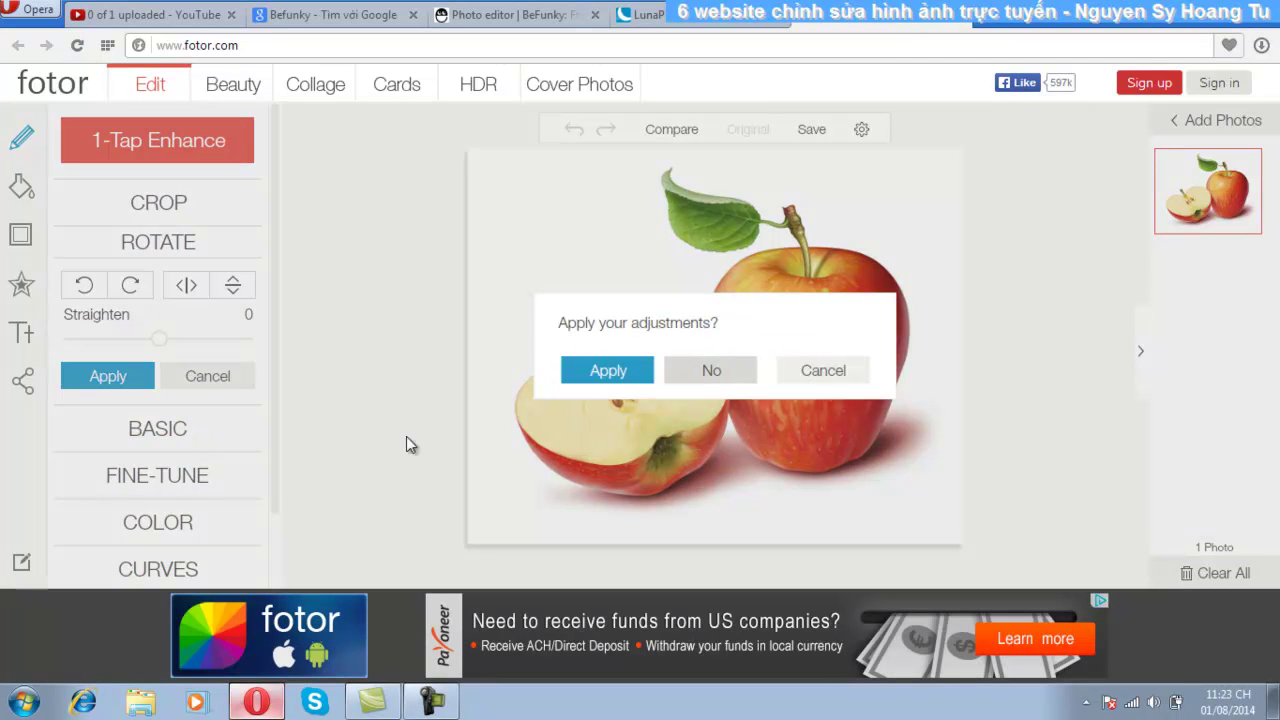
# Try a brightness of 60 and a contrast of 49 on the apple photo and cancel the adjustments.
pyautogui.moveTo(158, 347); pyautogui.dragTo(189, 347)
pyautogui.moveTo(158, 391); pyautogui.dragTo(200, 392)
pyautogui.moveTo(189, 347); pyautogui.dragTo(209, 347)
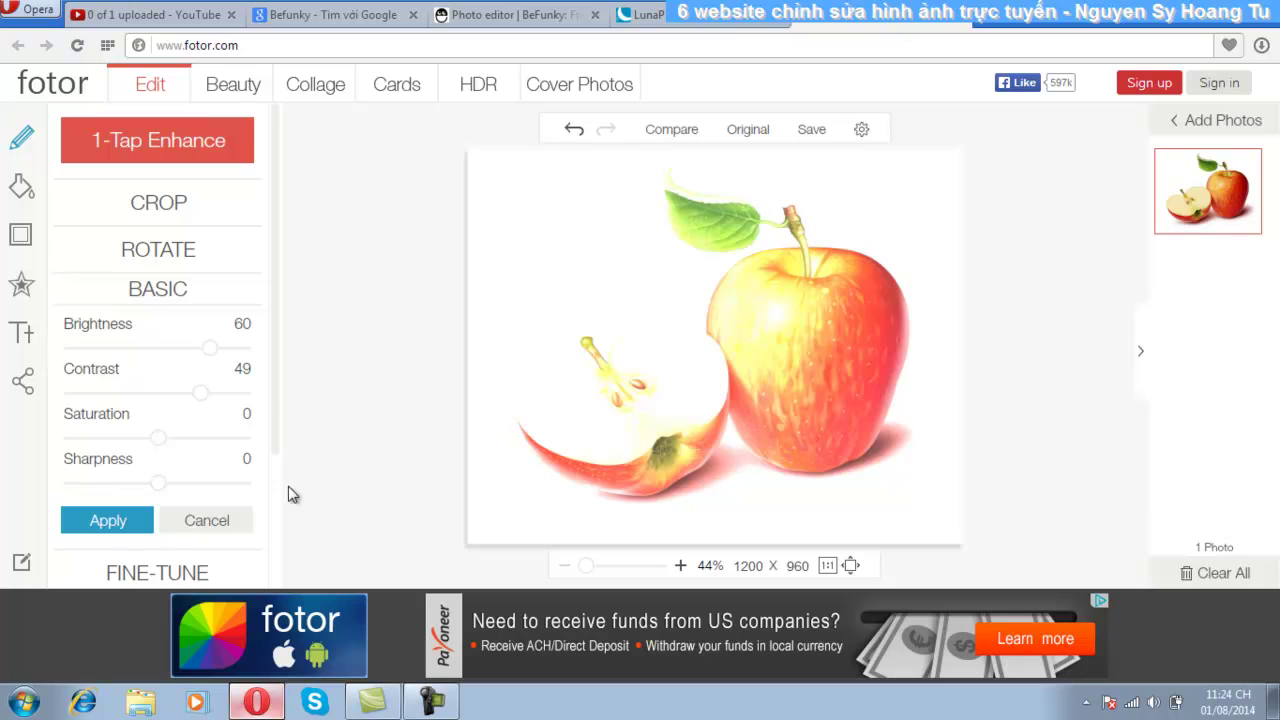
pyautogui.click(190, 522)
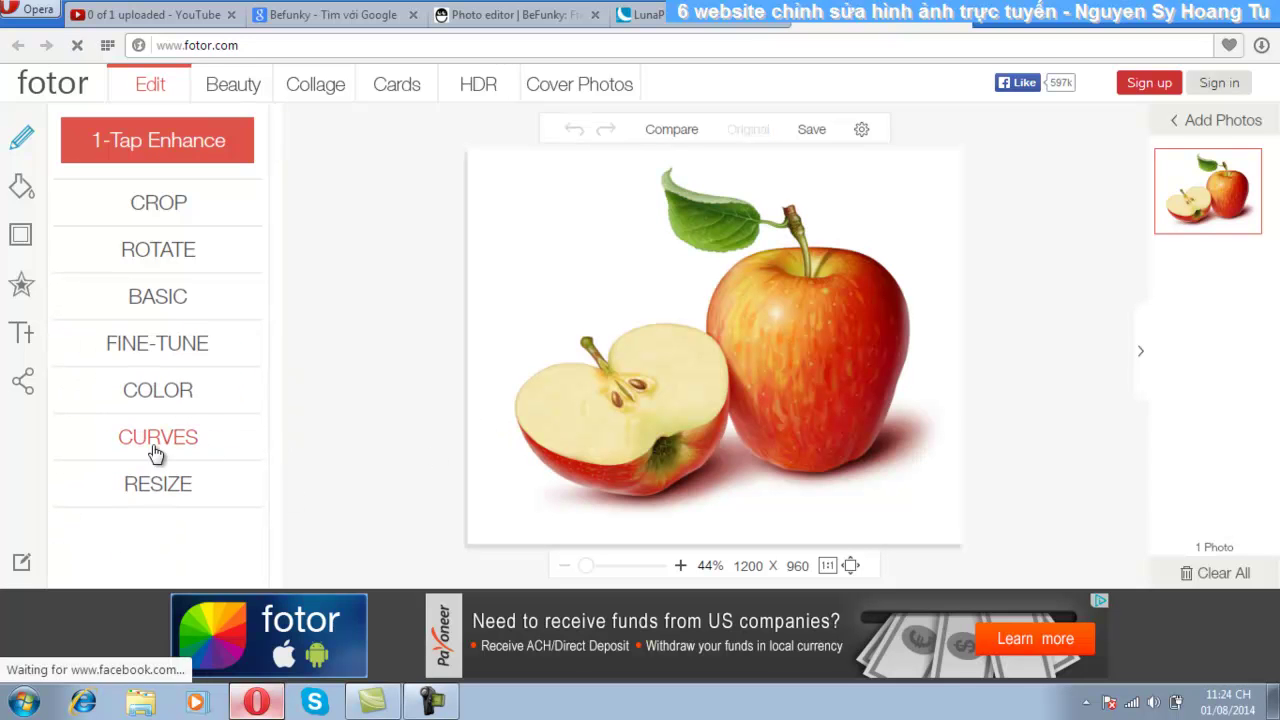
# Try brightening the apple photo by bending the RGB curve upward and cancel the curves adjustment.
pyautogui.click(157, 449)
pyautogui.moveTo(166, 380); pyautogui.dragTo(153, 350)
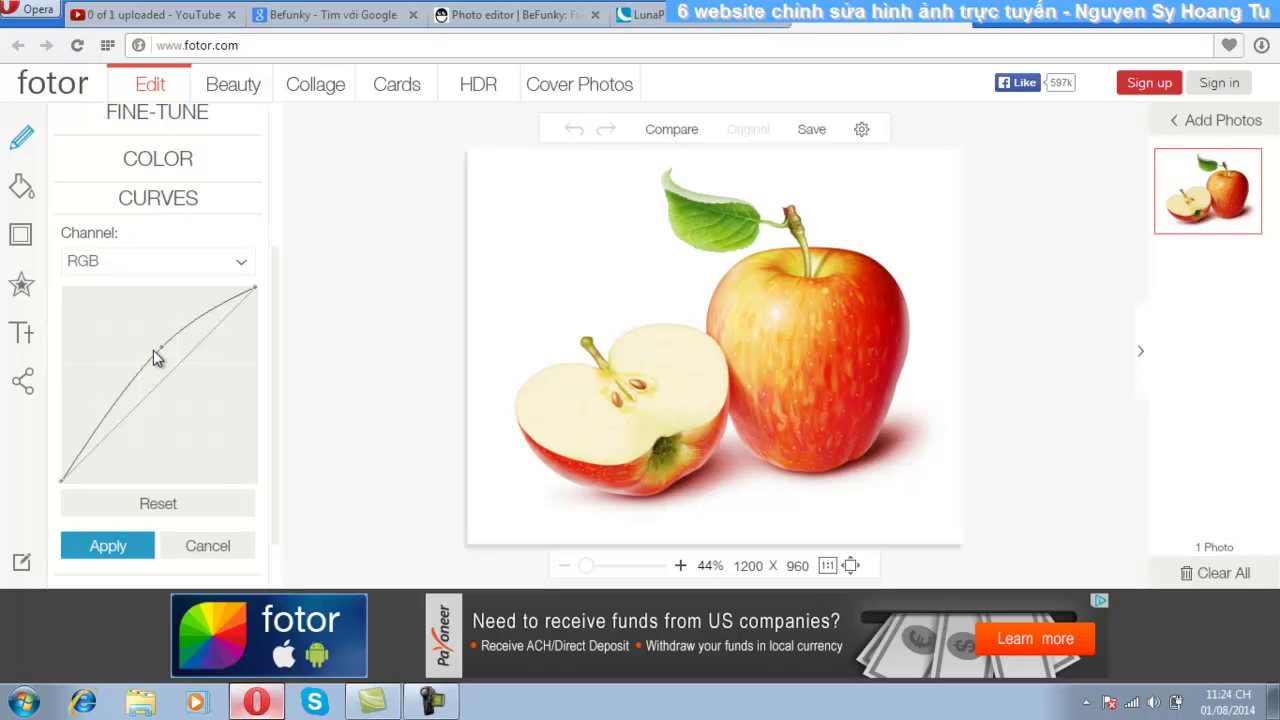
pyautogui.click(195, 550)
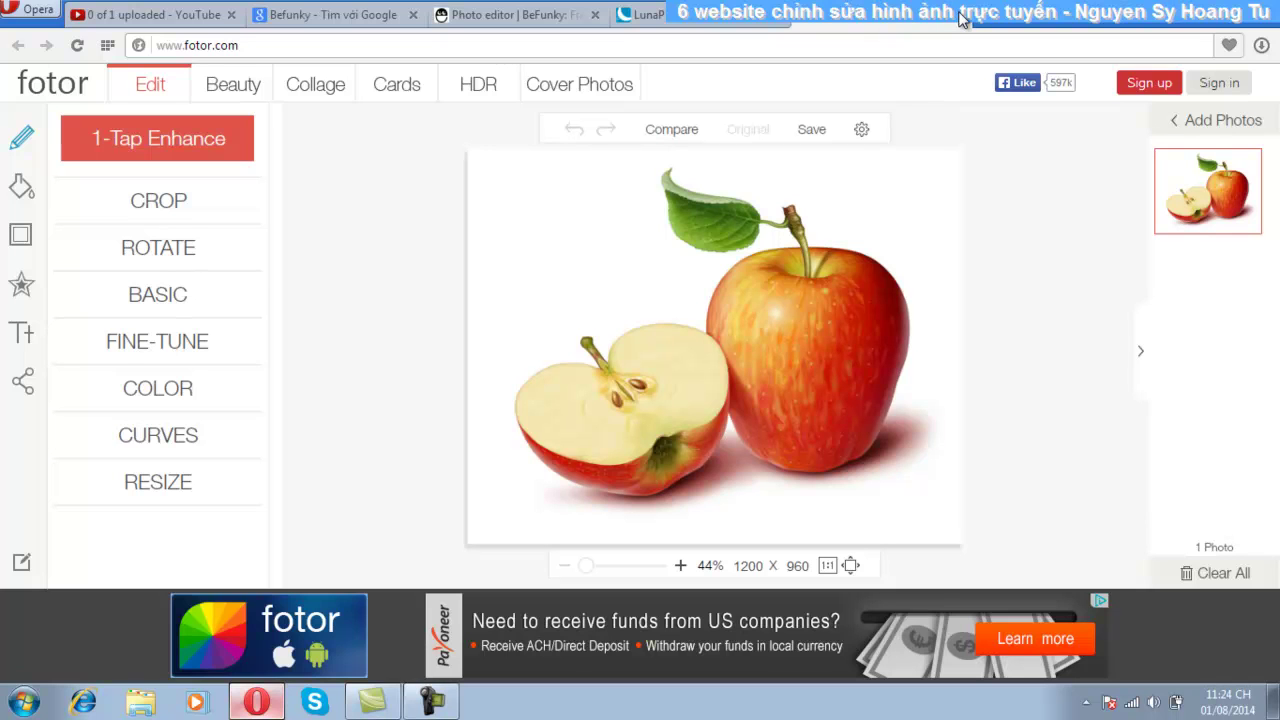
# Point out the Fotor web address, leave the editor without saving and switch to the LunaPic page.
pyautogui.click(272, 49)
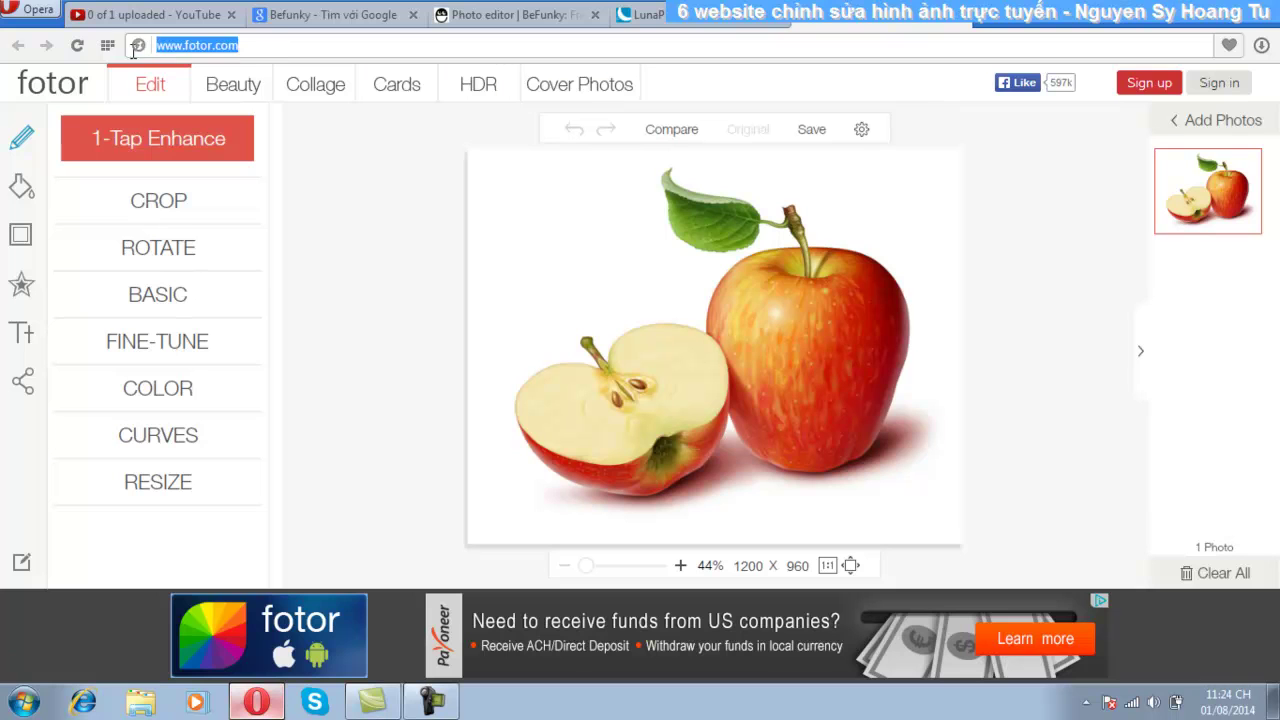
pyautogui.moveTo(184, 45); pyautogui.dragTo(246, 44)
pyautogui.press('Return')
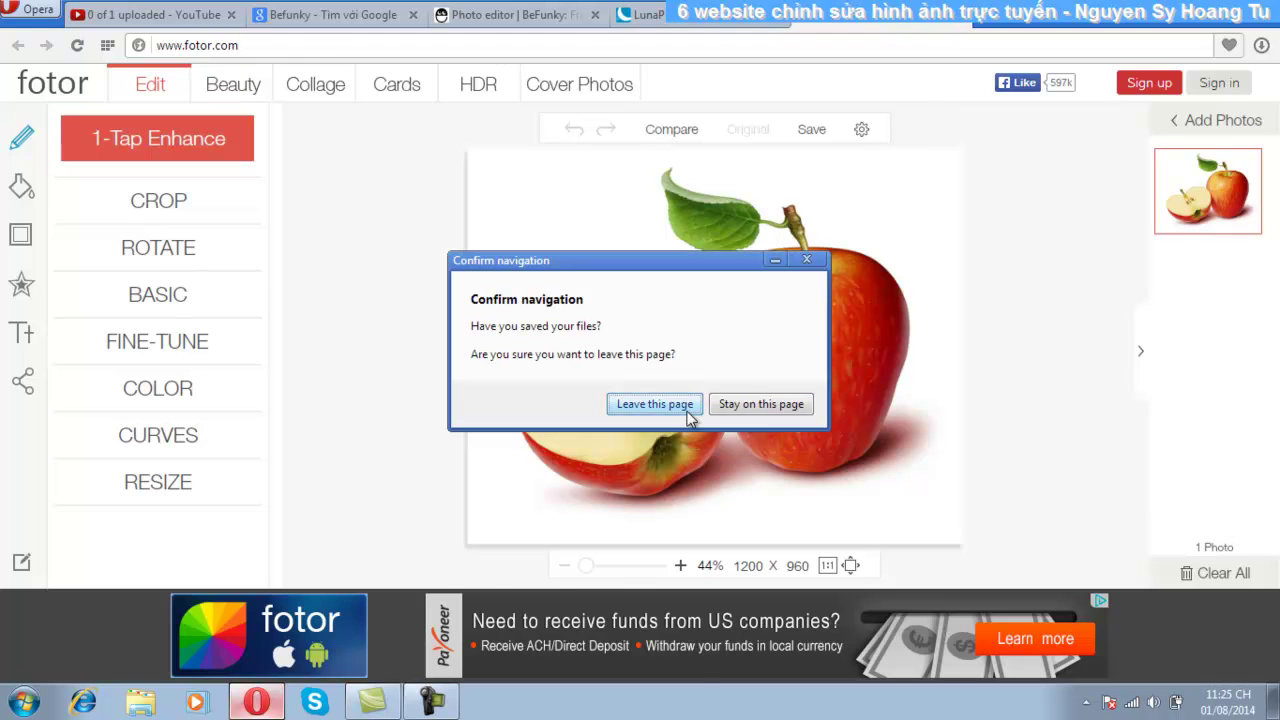
pyautogui.click(655, 404)
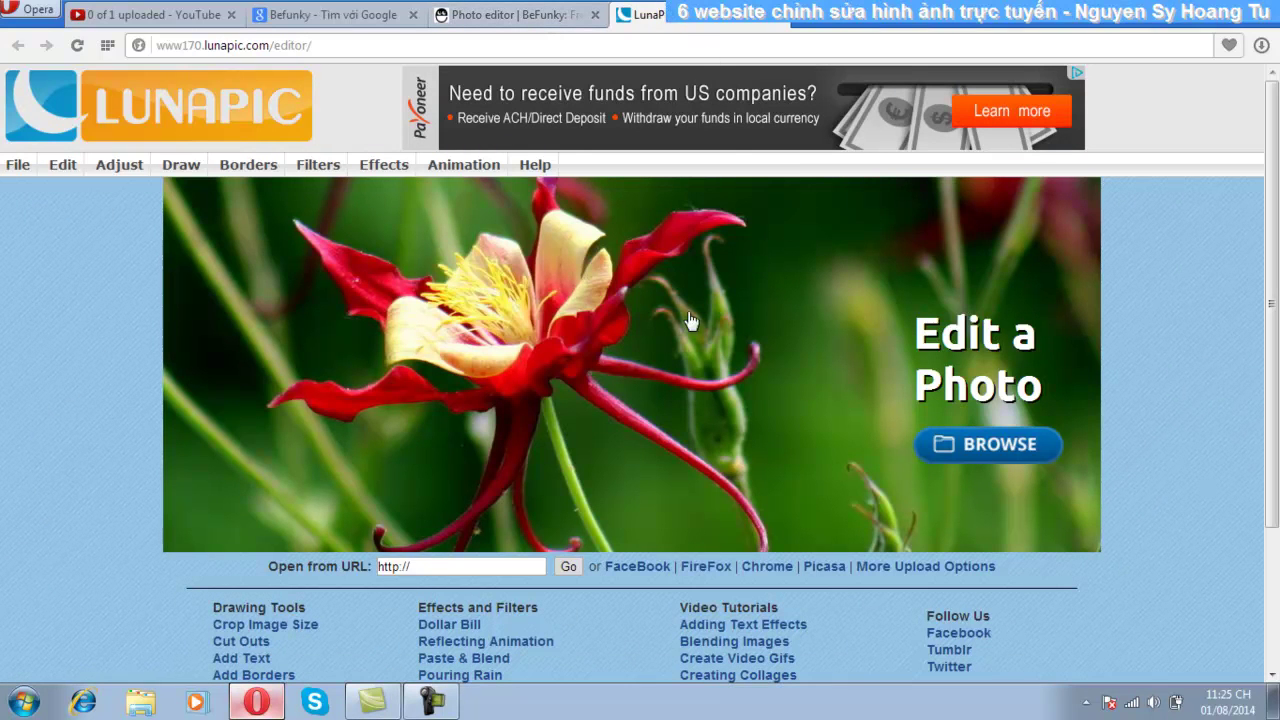
# Look over the LunaPic web address and the editor's file commands.
pyautogui.click(211, 42)
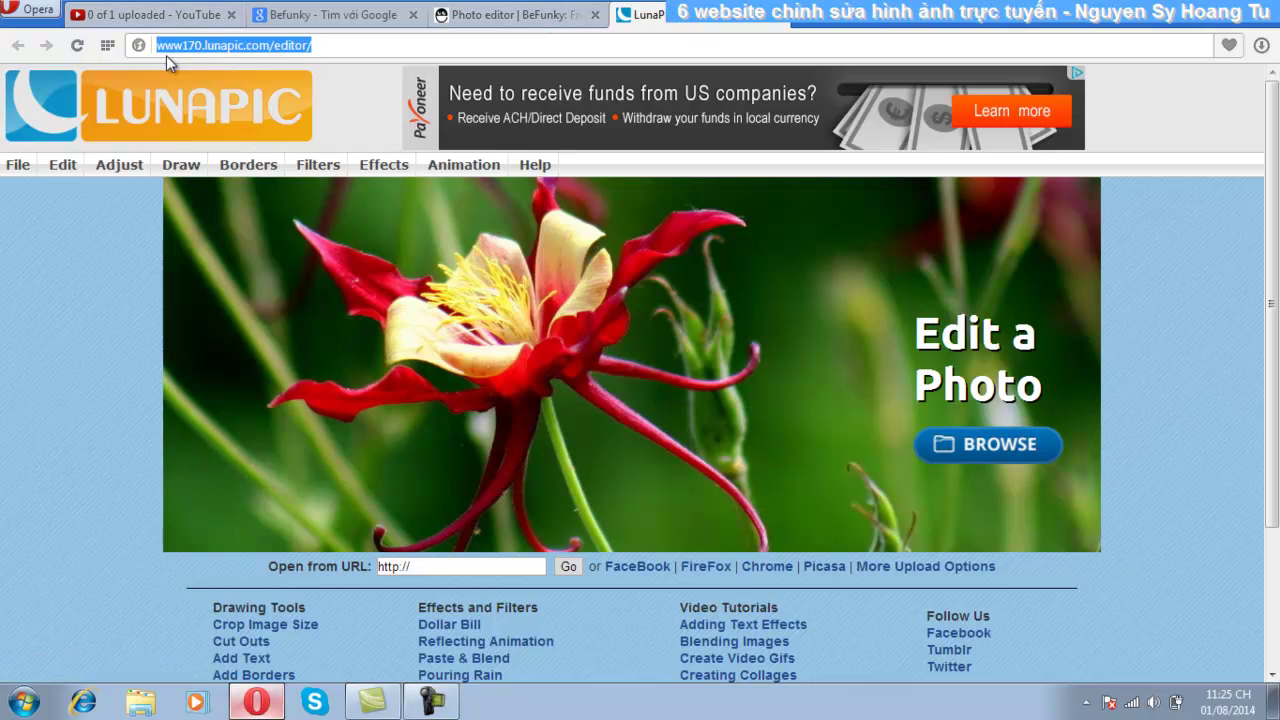
pyautogui.click(246, 48)
pyautogui.moveTo(30, 170)
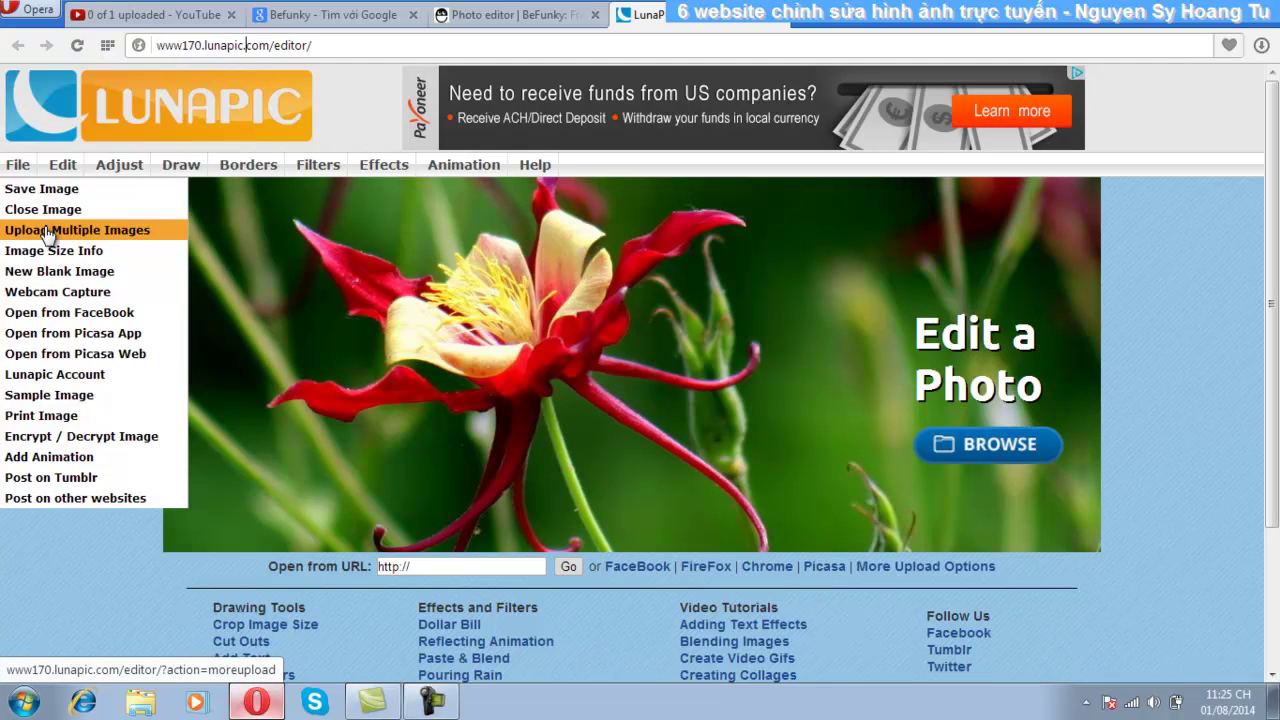
# Upload the FreeGreatPicture image from the computer to LunaPic's editor.
pyautogui.click(1000, 450)
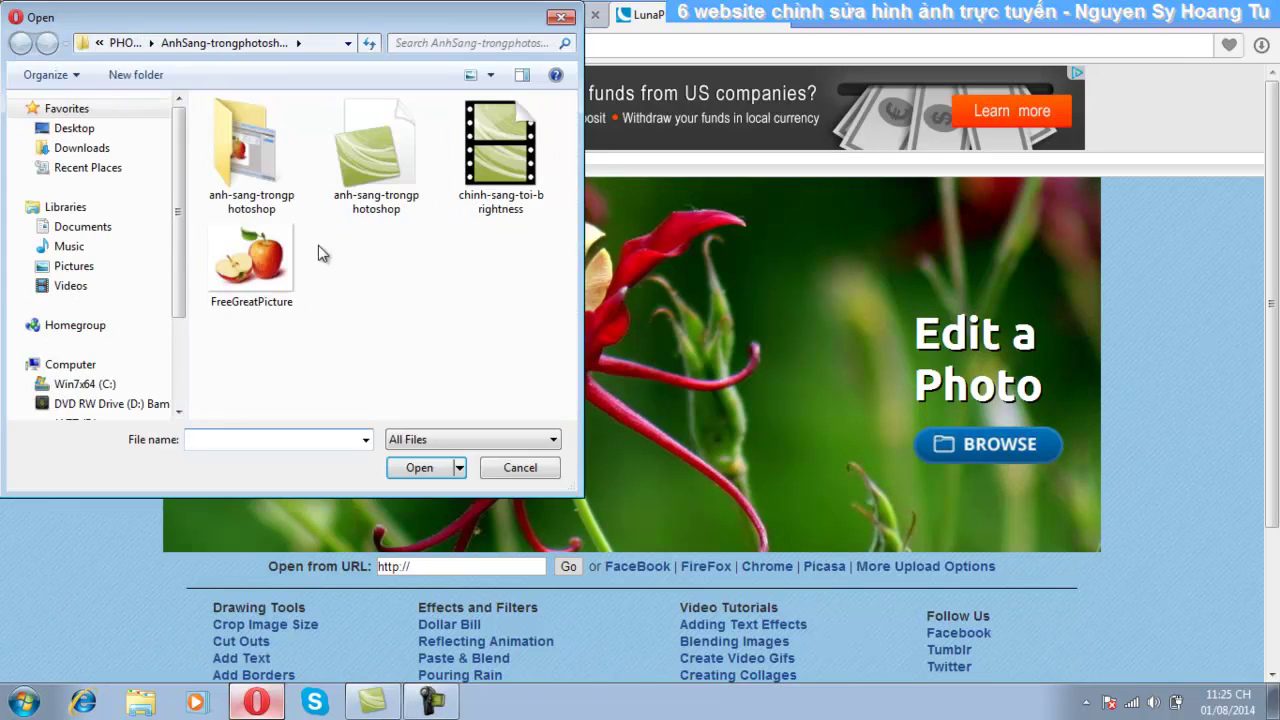
pyautogui.click(290, 280)
pyautogui.click(424, 470)
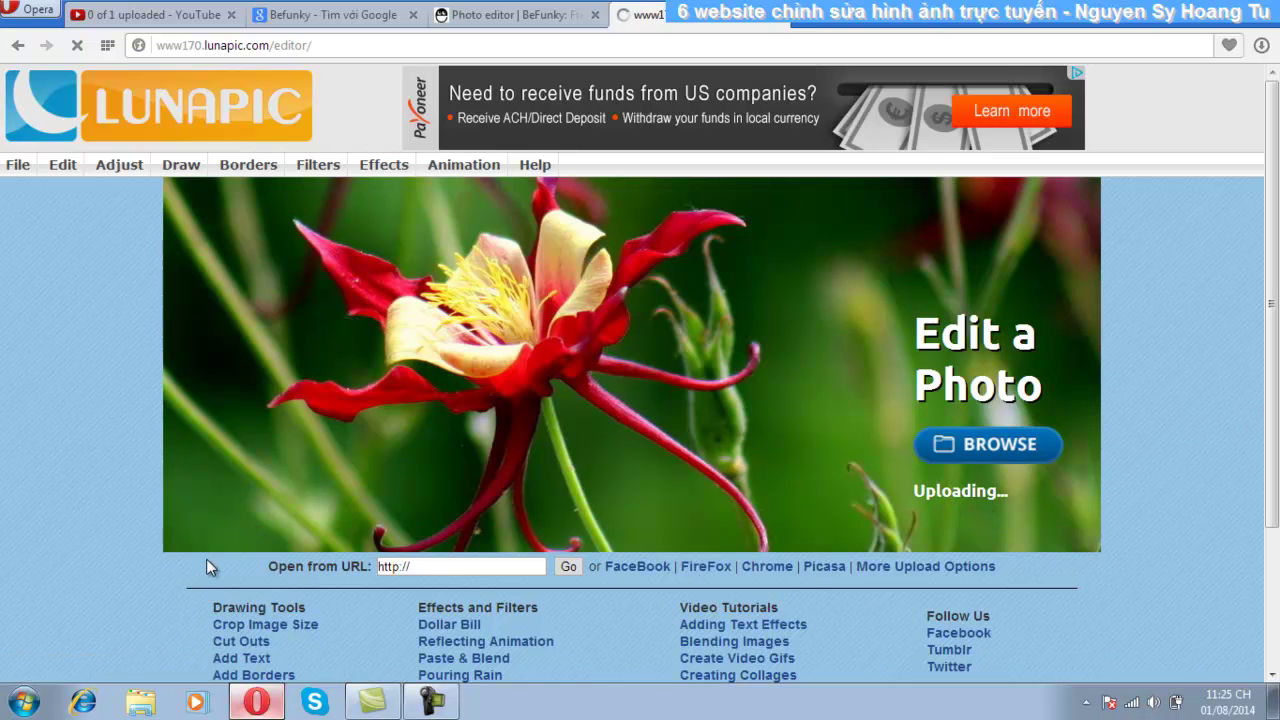
# Look over the uploaded apple image, its caption and save options, and LunaPic's drawing tools.
pyautogui.scroll(-1, 1077, 403)
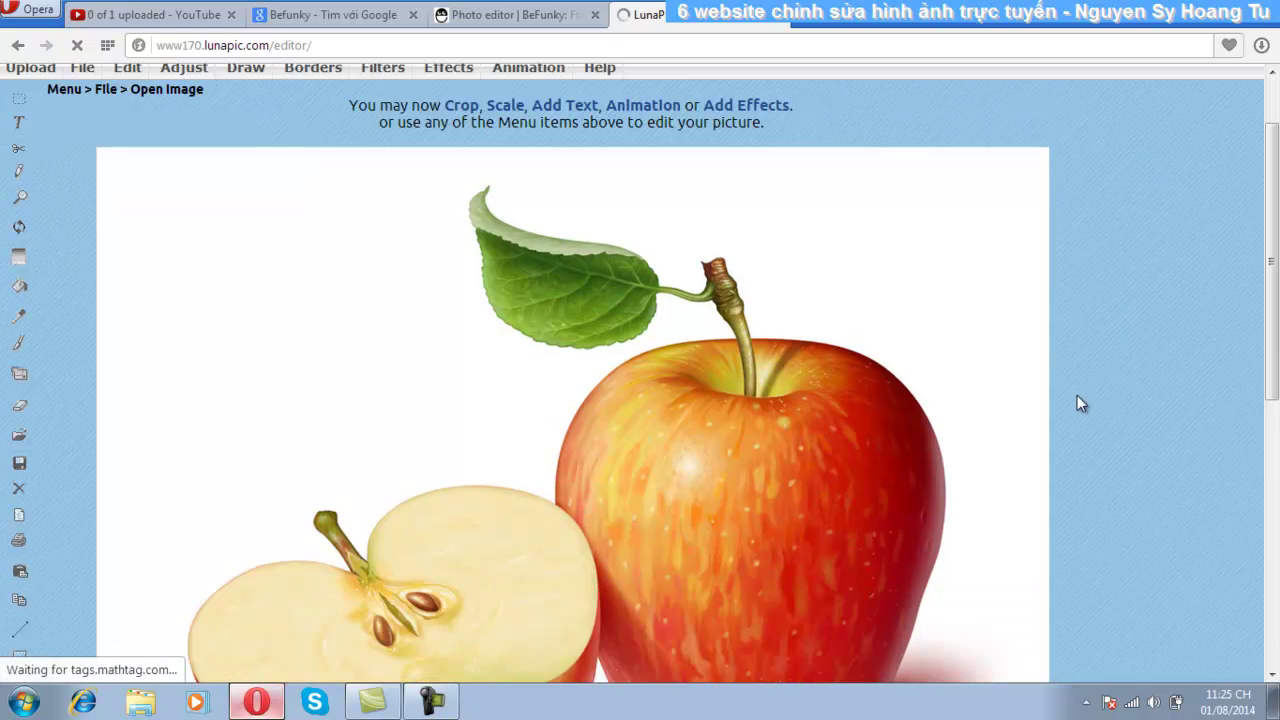
pyautogui.scroll(-4, 1077, 396)
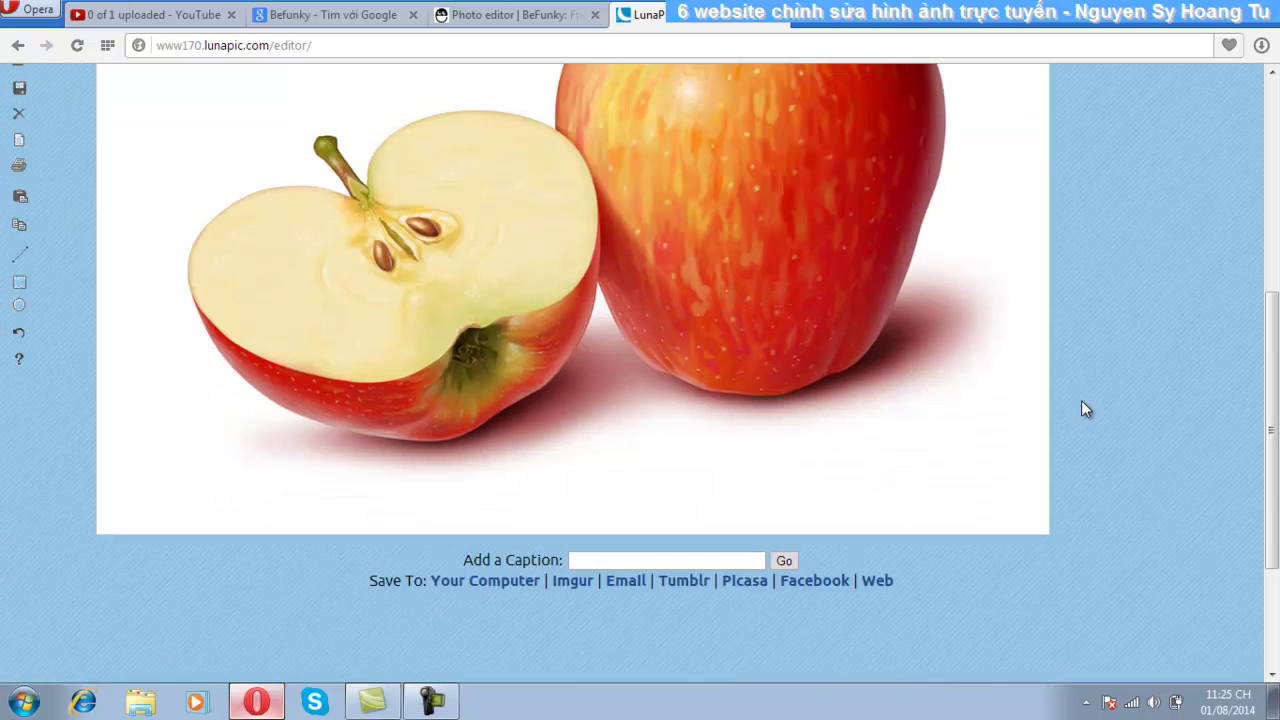
pyautogui.scroll(3, 1083, 405)
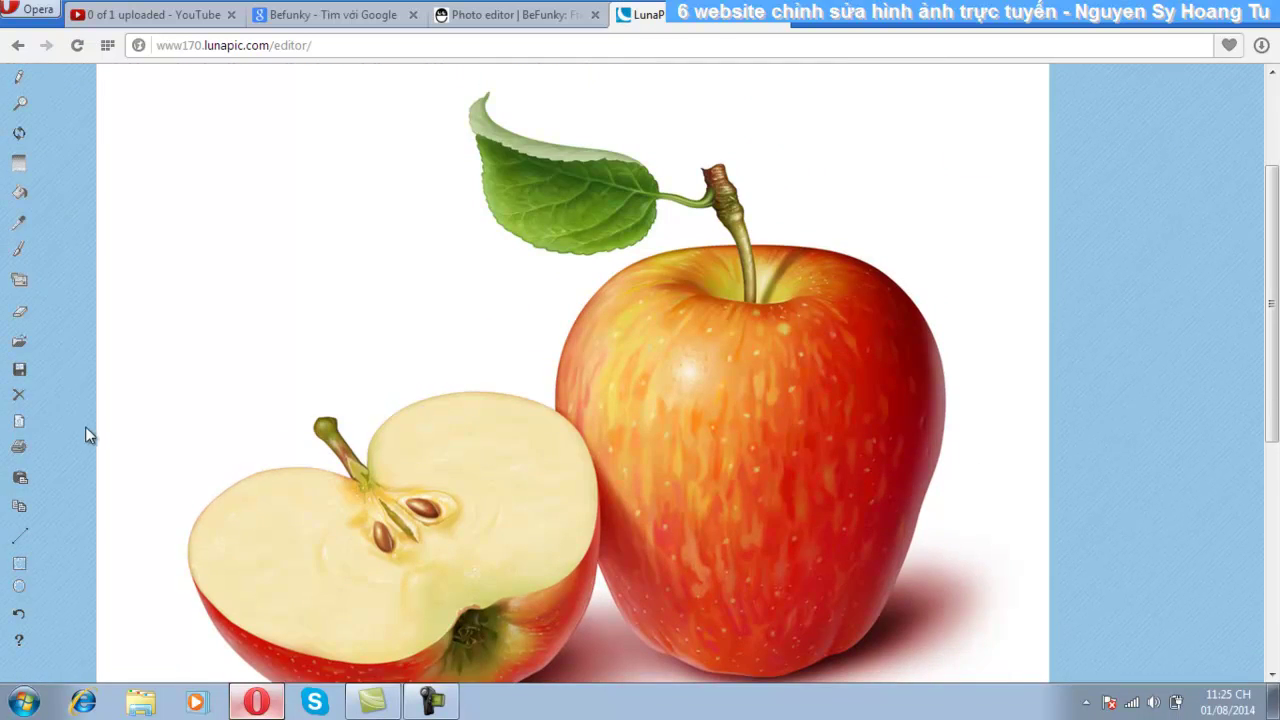
pyautogui.scroll(2, 85, 426)
pyautogui.scroll(-2, 5, 515)
pyautogui.scroll(2, 24, 395)
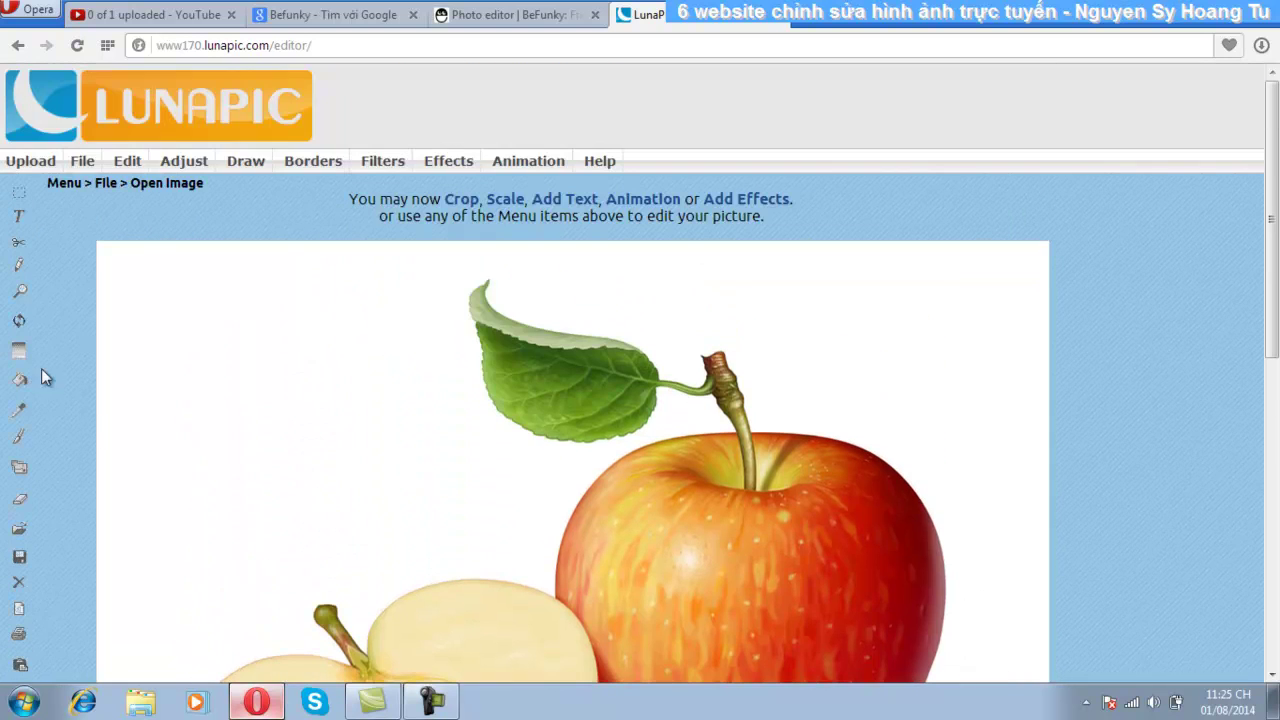
# Try a purple squiggle with the Free Hand Pencil at pen size 3 in the empty area beside the apple's leaf.
pyautogui.click(19, 265)
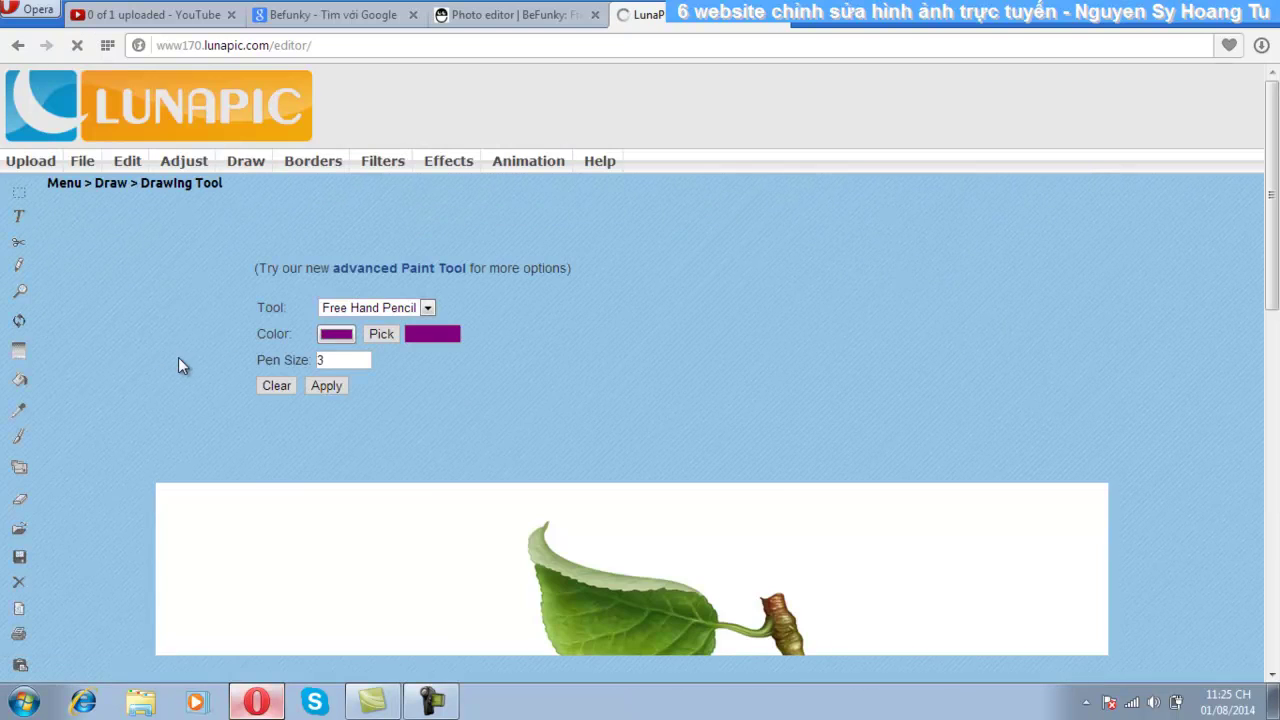
pyautogui.scroll(-2, 418, 480)
pyautogui.moveTo(357, 393)
pyautogui.mouseDown()
pyautogui.moveTo(363, 449)
pyautogui.moveTo(426, 491)
pyautogui.moveTo(378, 495)
pyautogui.mouseUp()
pyautogui.moveTo(491, 491); pyautogui.dragTo(494, 492)
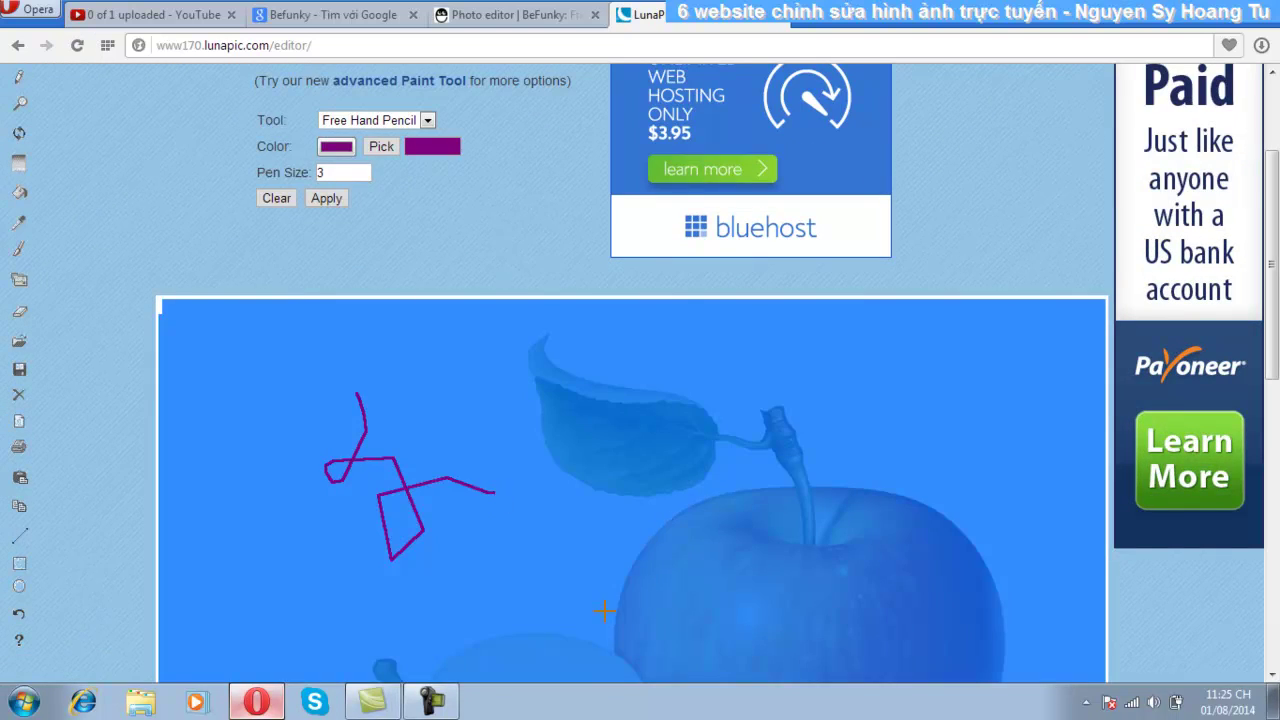
# Look over the pencil drawing and remaining tools, and open LunaPic's Color Picker.
pyautogui.scroll(-3, 640, 560)
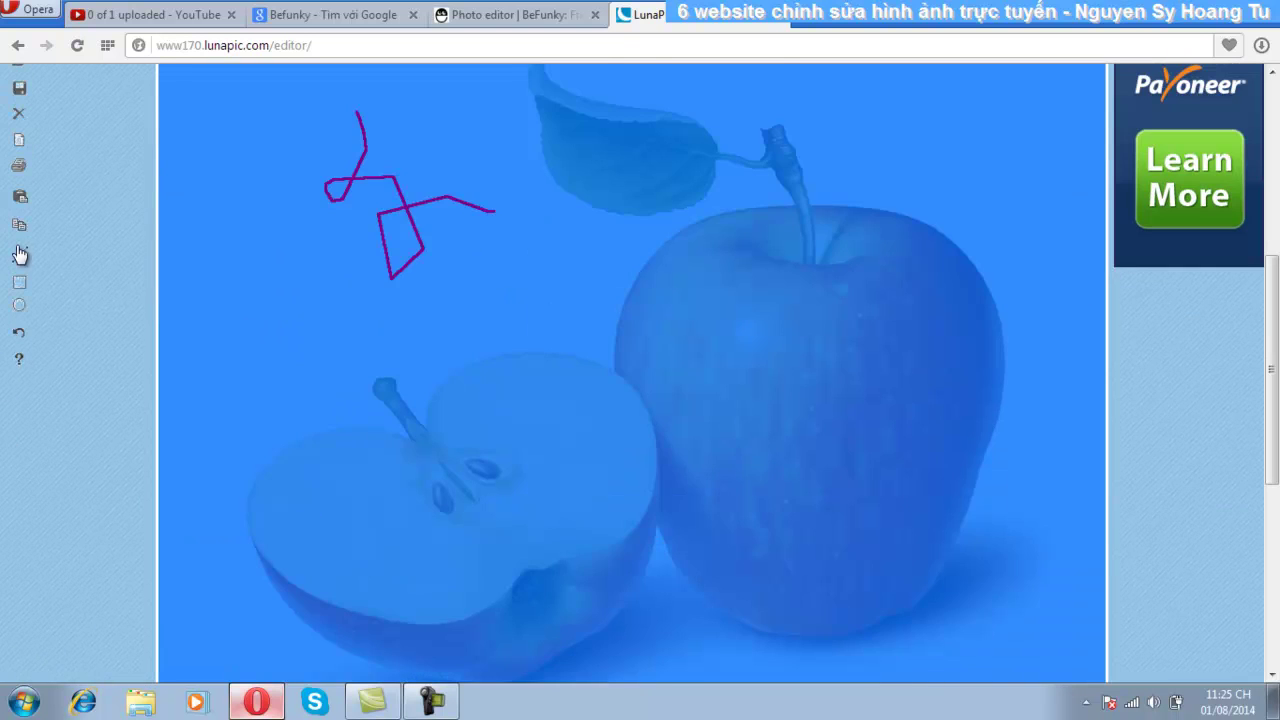
pyautogui.scroll(3, 111, 345)
pyautogui.click(25, 227)
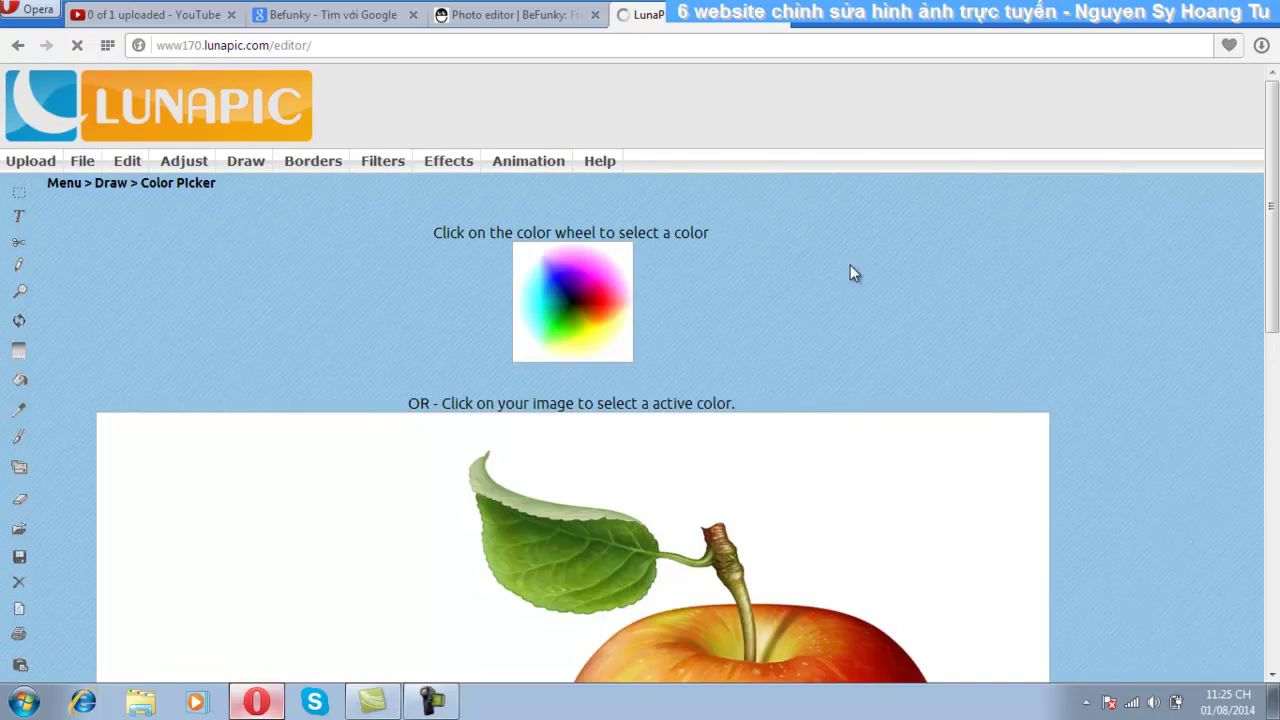
# Look over LunaPic's Color Picker page, highlight lunapic.com in its web address, and close the page.
pyautogui.scroll(-3, 849, 270)
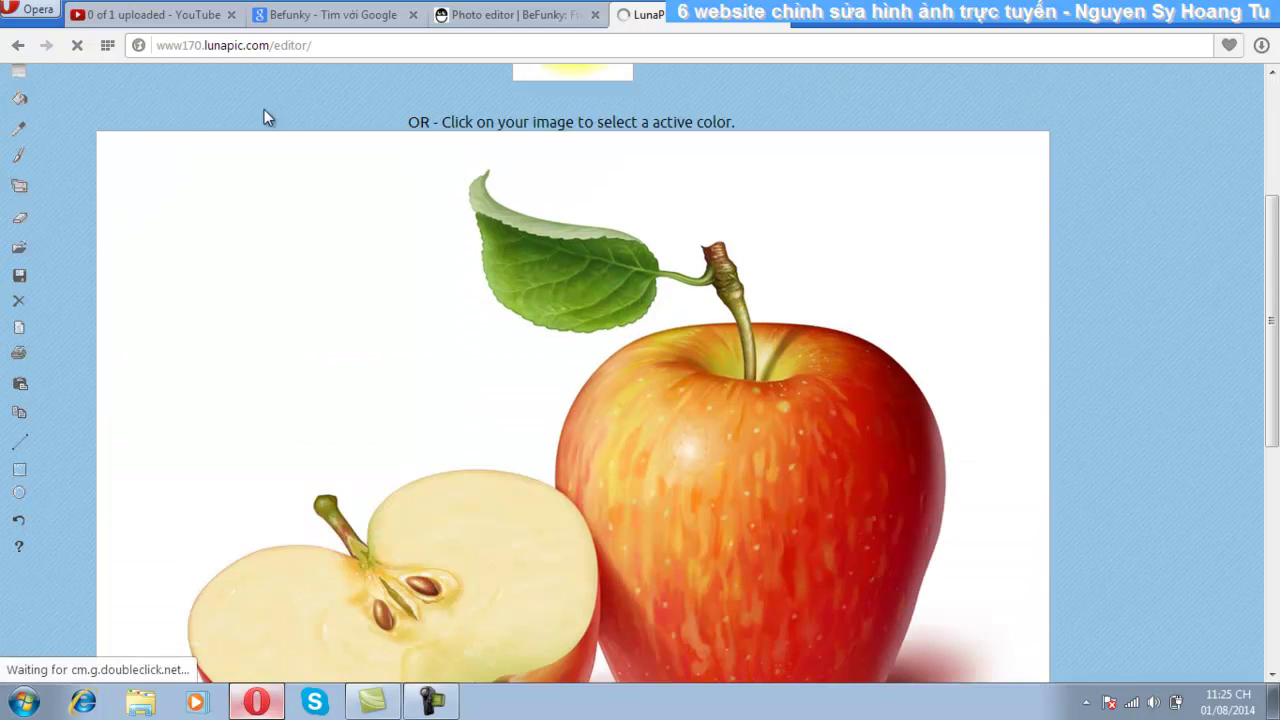
pyautogui.click(204, 50)
pyautogui.click(204, 50)
pyautogui.moveTo(204, 50); pyautogui.dragTo(272, 47)
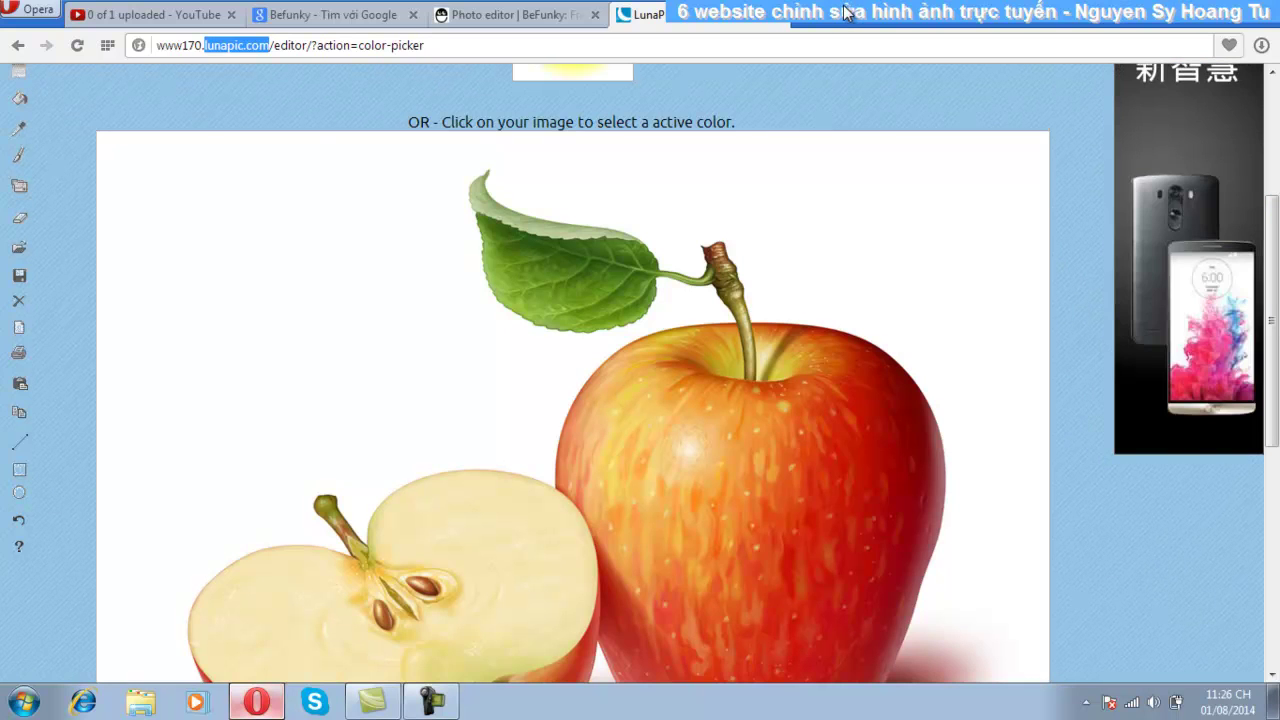
pyautogui.click(777, 15)
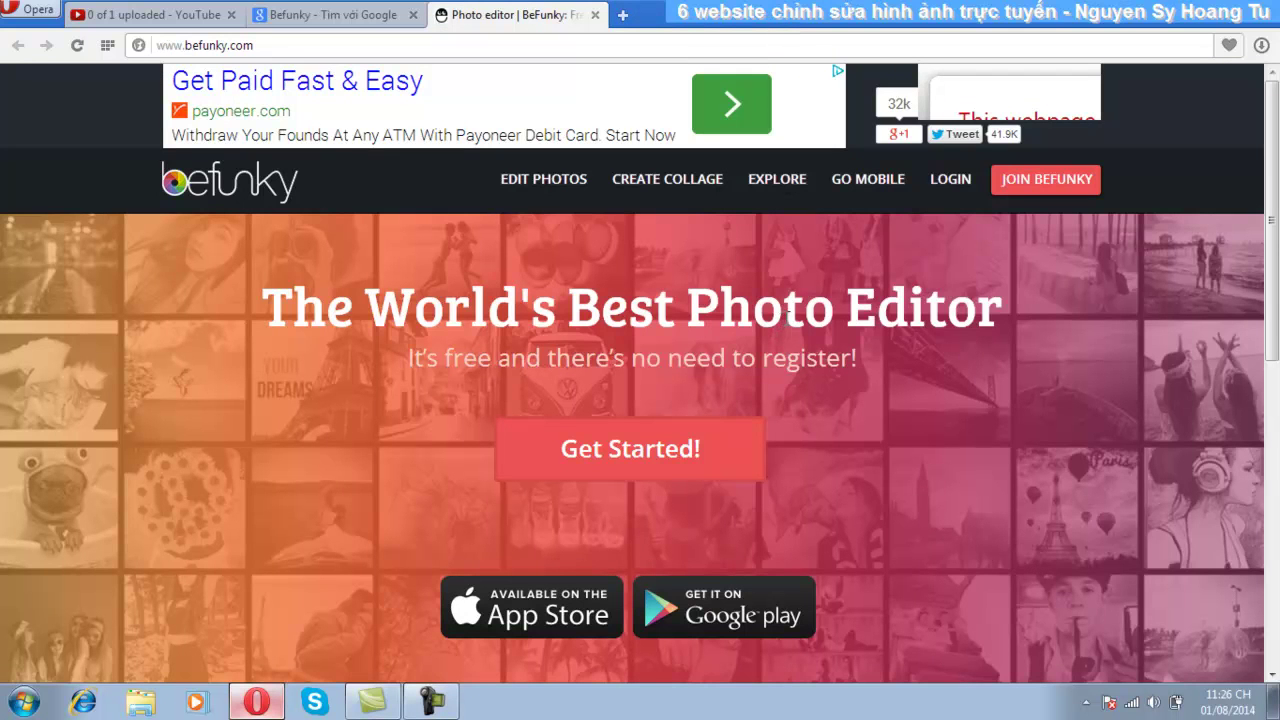
# Highlight the word befunky in the BeFunky site's web address to point out the site.
pyautogui.click(210, 47)
pyautogui.click(184, 47)
pyautogui.moveTo(186, 45); pyautogui.dragTo(215, 45)
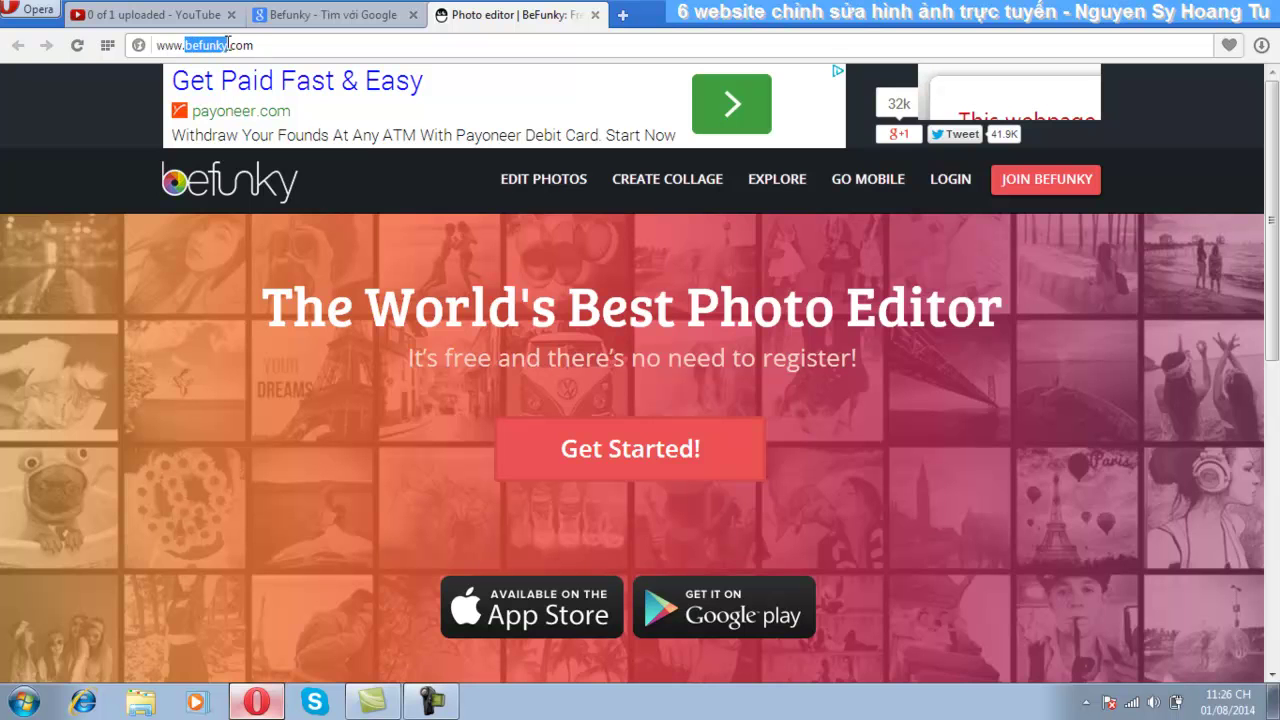
pyautogui.click(314, 46)
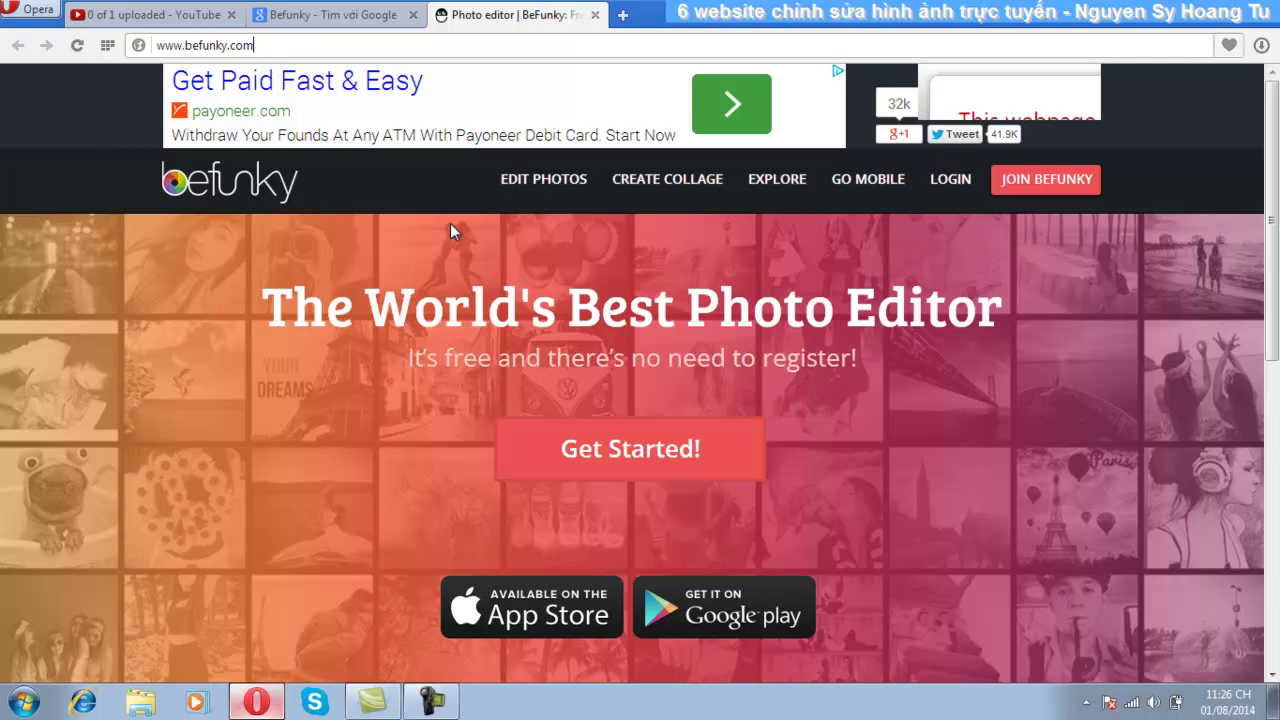
# Look over BeFunky's home page and open its online photo editor.
pyautogui.scroll(-2, 534, 250)
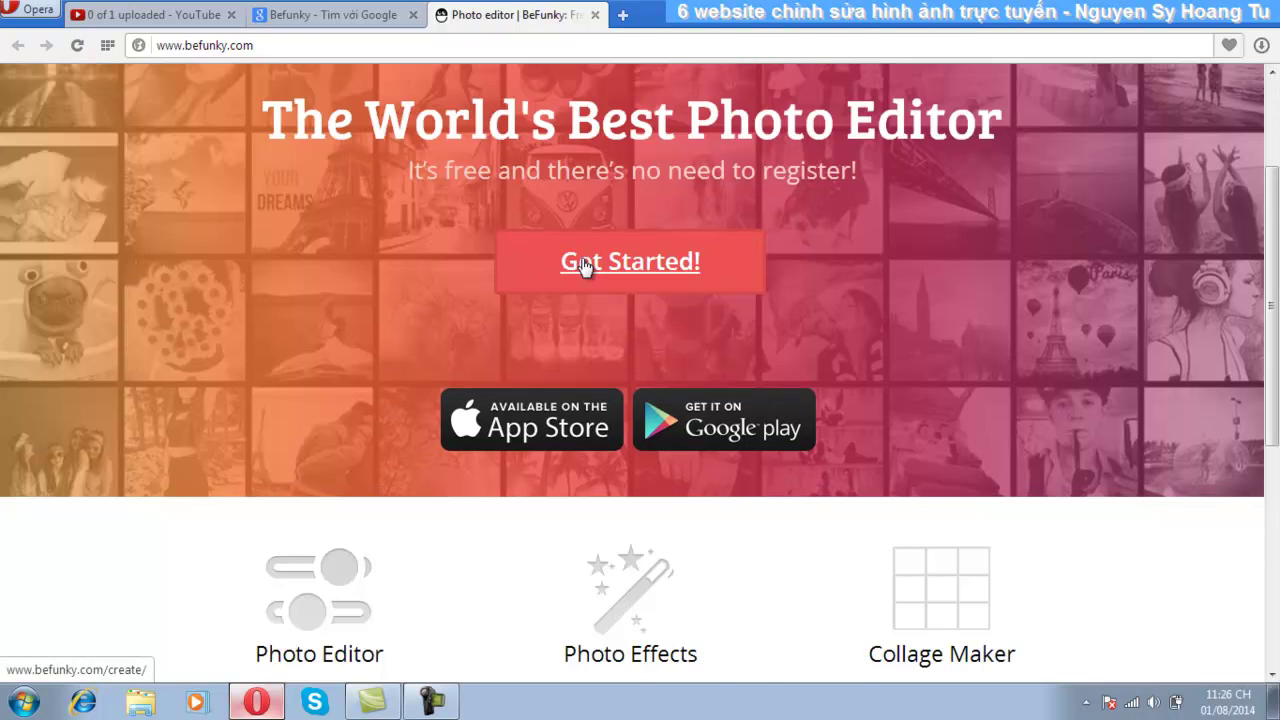
pyautogui.scroll(-1, 585, 262)
pyautogui.scroll(3, 583, 258)
pyautogui.click(564, 186)
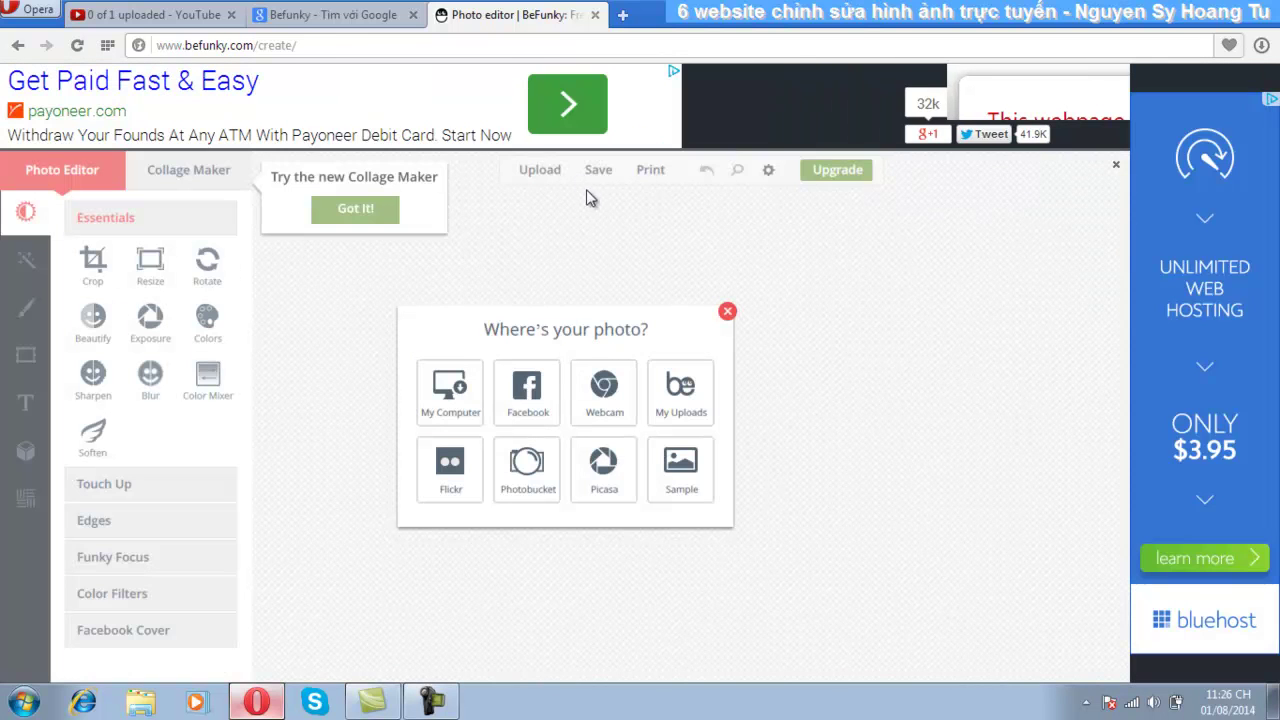
pyautogui.click(459, 392)
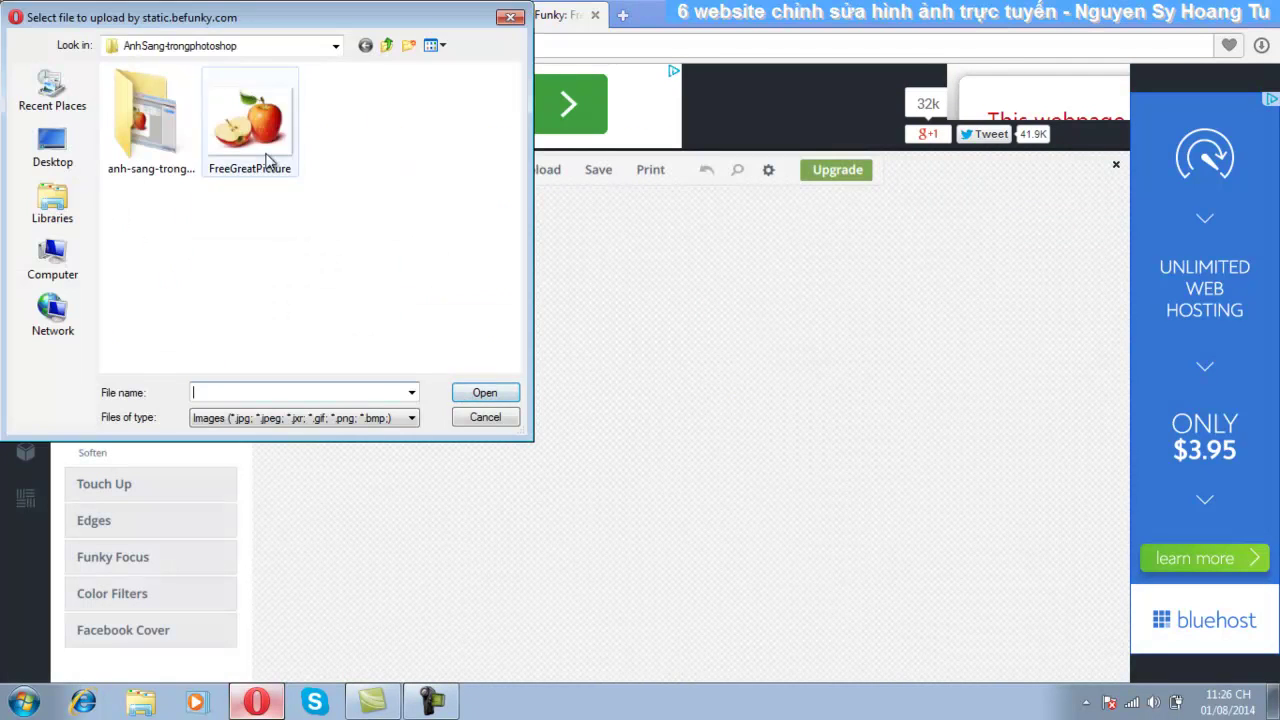
pyautogui.click(497, 424)
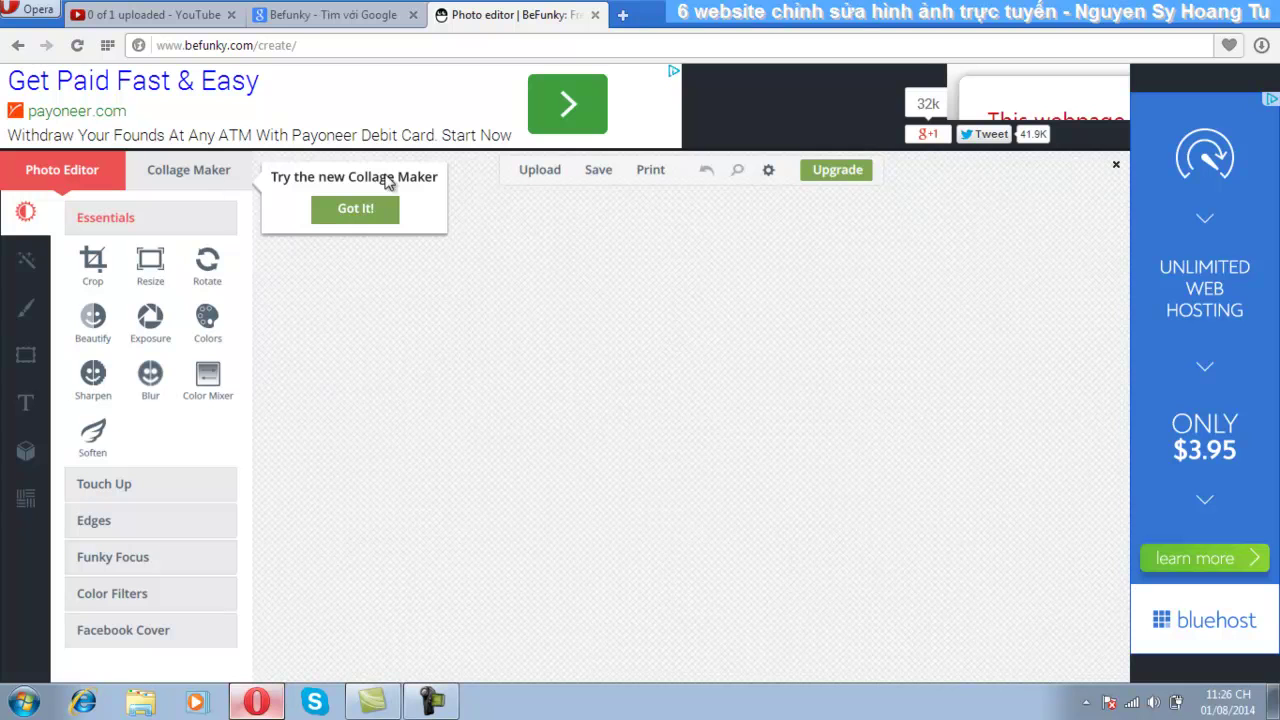
pyautogui.click(247, 50)
pyautogui.press('Return')
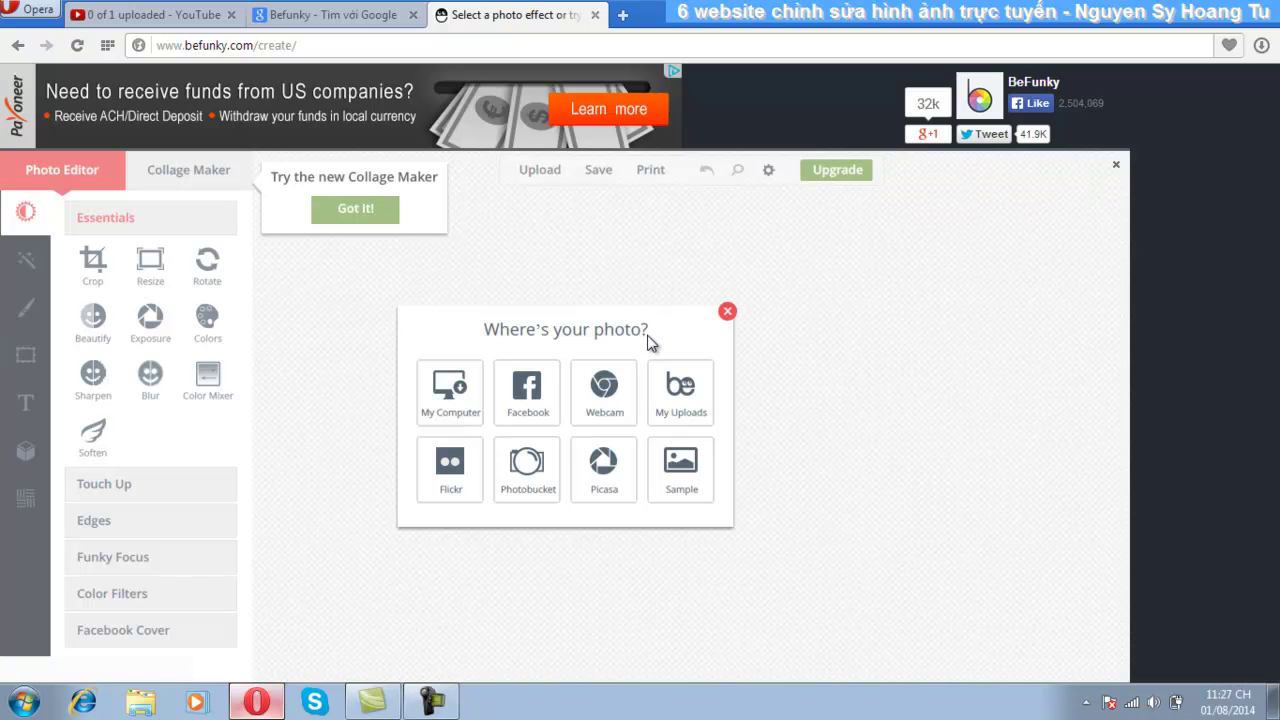
# Upload the FreeGreatPicture image from the computer to BeFunky's photo editor.
pyautogui.click(449, 408)
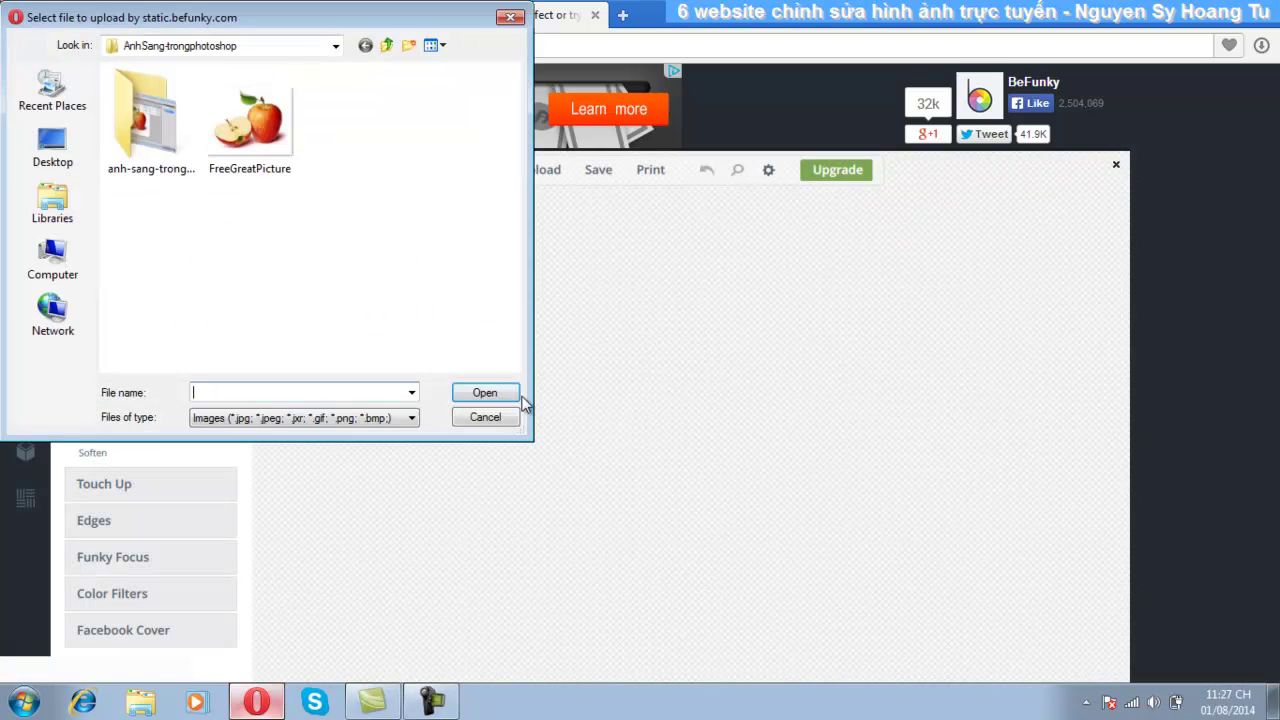
pyautogui.click(265, 135)
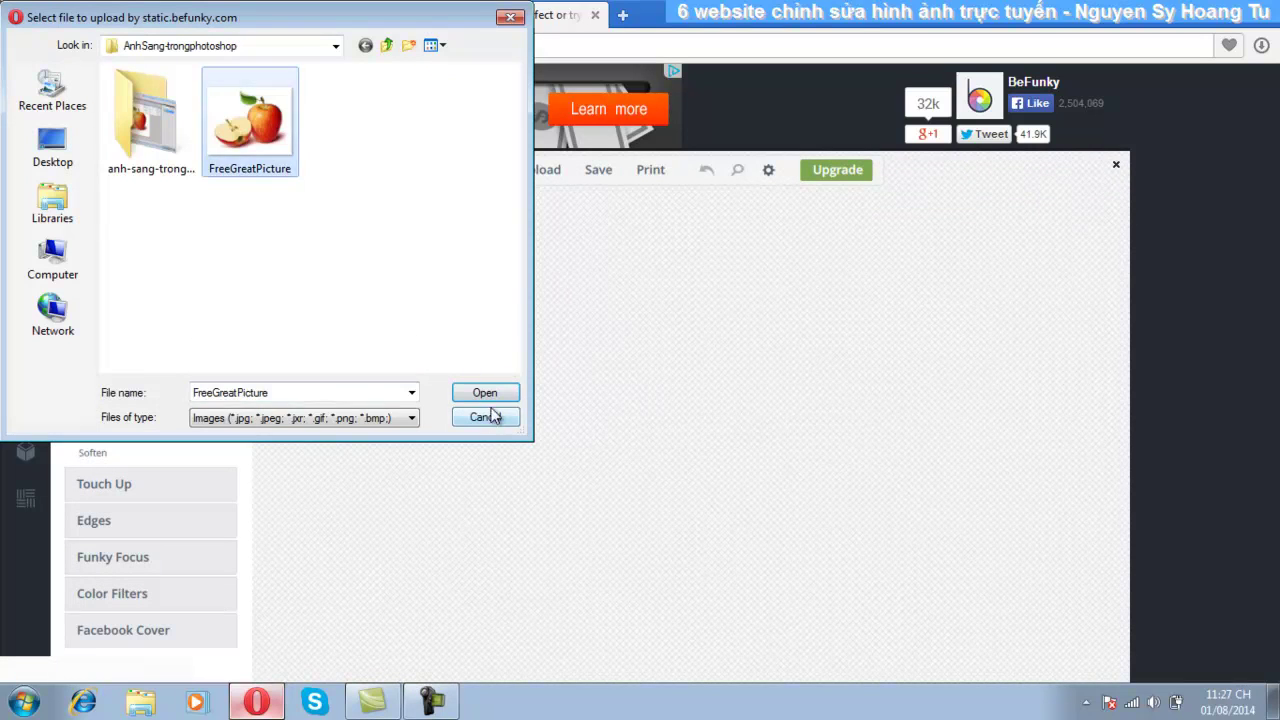
pyautogui.click(491, 399)
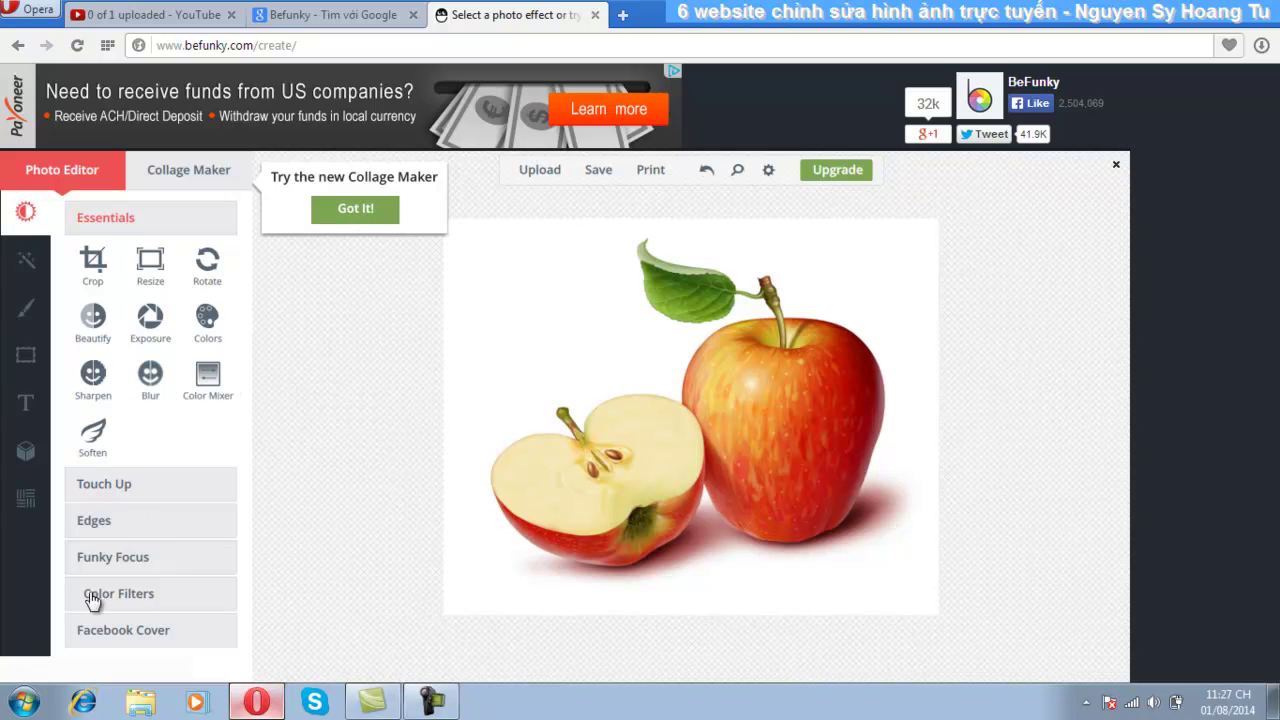
# Try the Duo Color filter on the apple image with yellow and a dark teal second color, and cancel it.
pyautogui.click(128, 600)
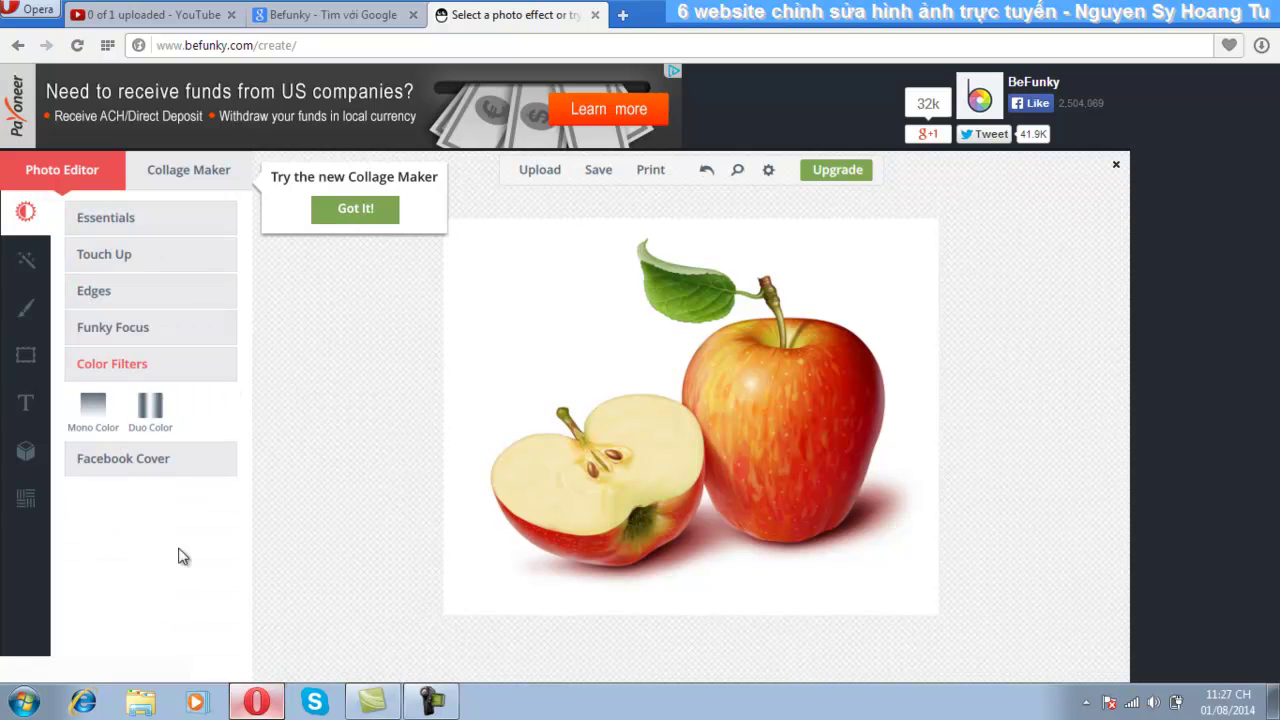
pyautogui.click(148, 410)
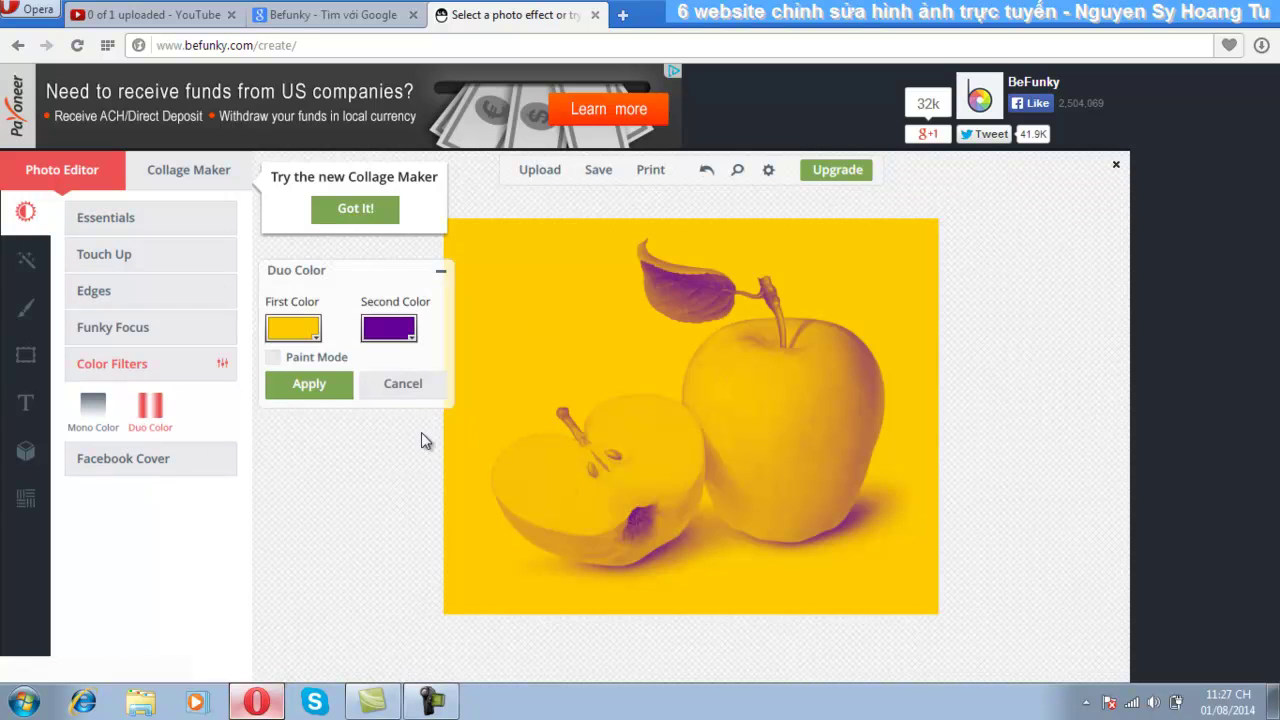
pyautogui.click(405, 338)
pyautogui.click(415, 400)
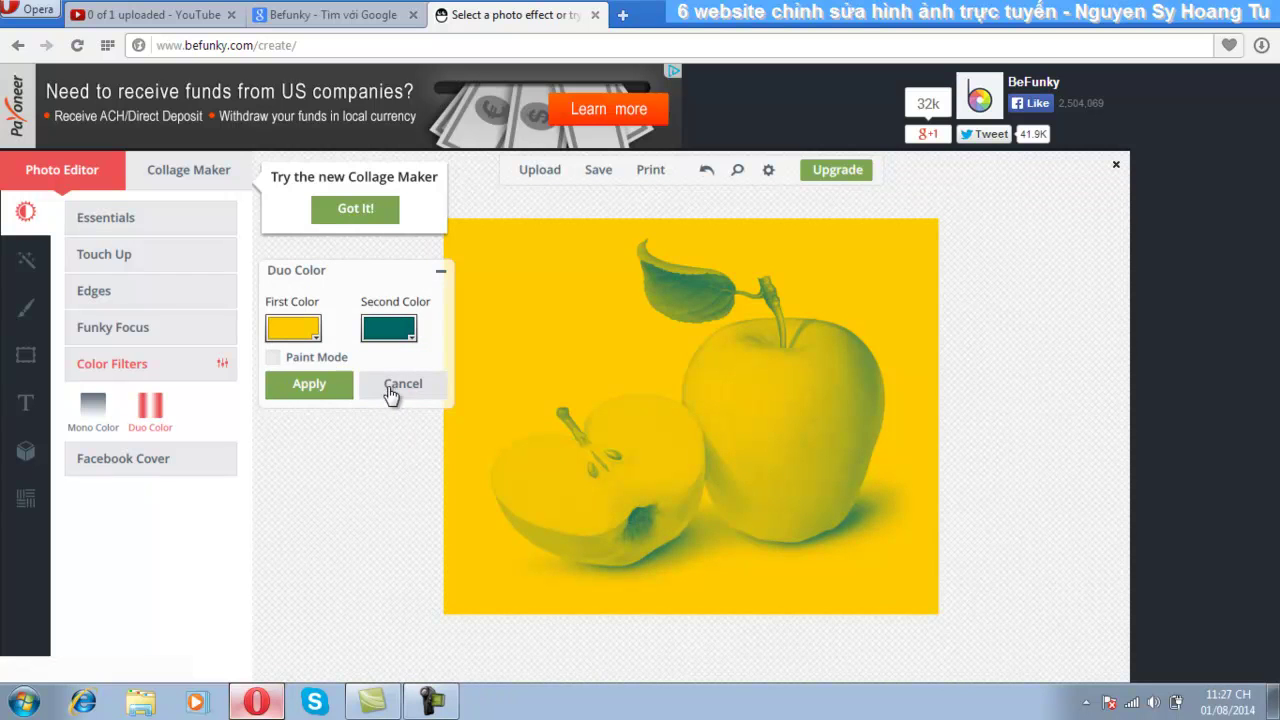
pyautogui.click(400, 384)
# Preview the Mono Color filter in blue #3399cc on the apple image, and view the Save & Share options without saving.
pyautogui.click(100, 415)
pyautogui.click(340, 346)
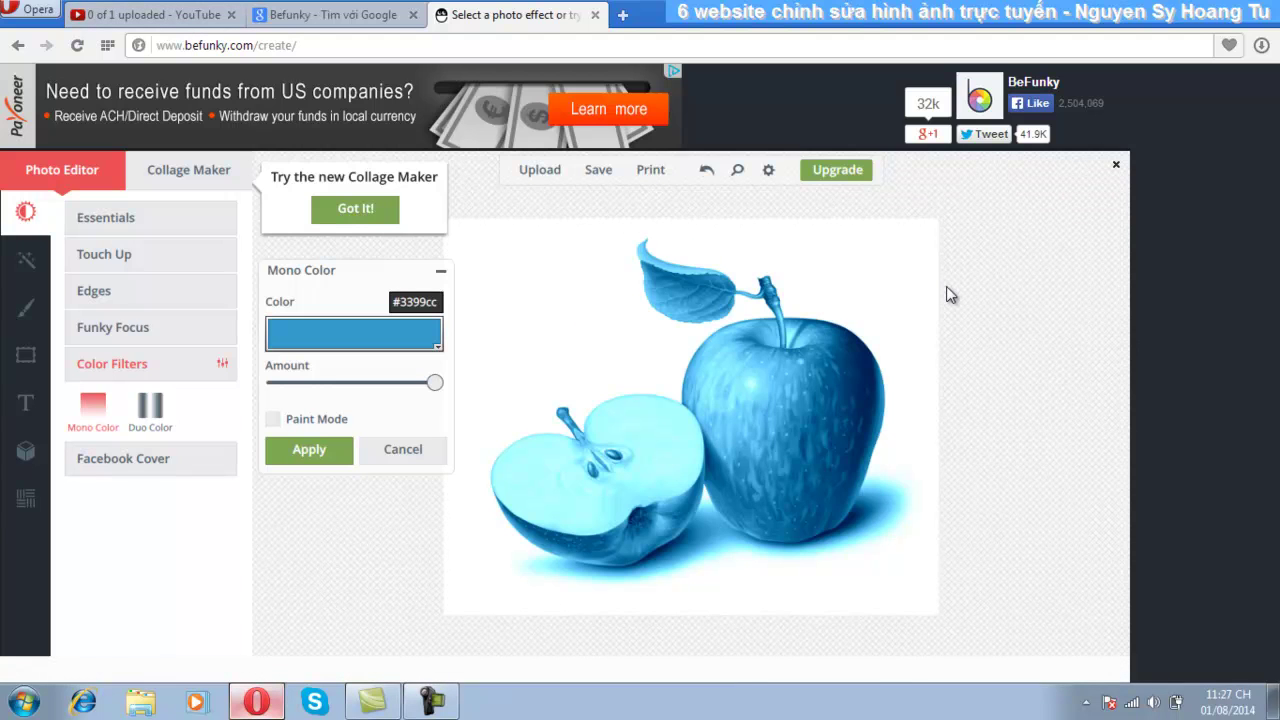
pyautogui.click(600, 172)
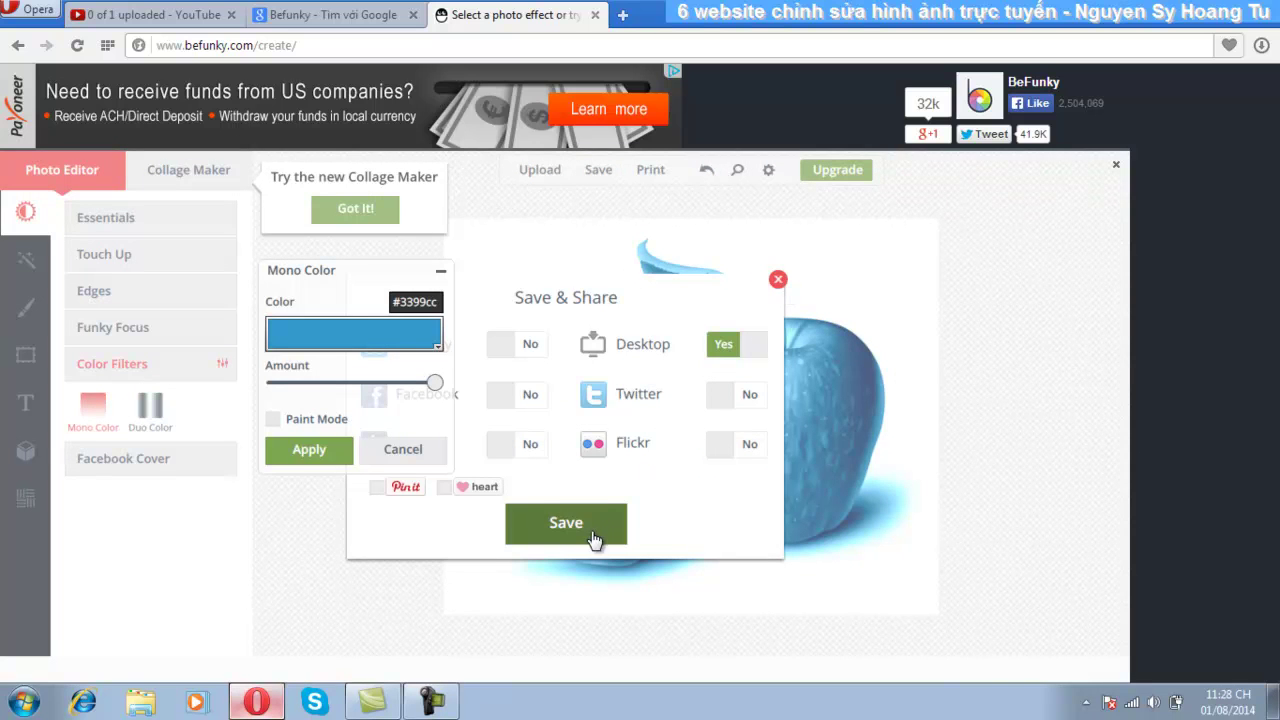
pyautogui.click(777, 281)
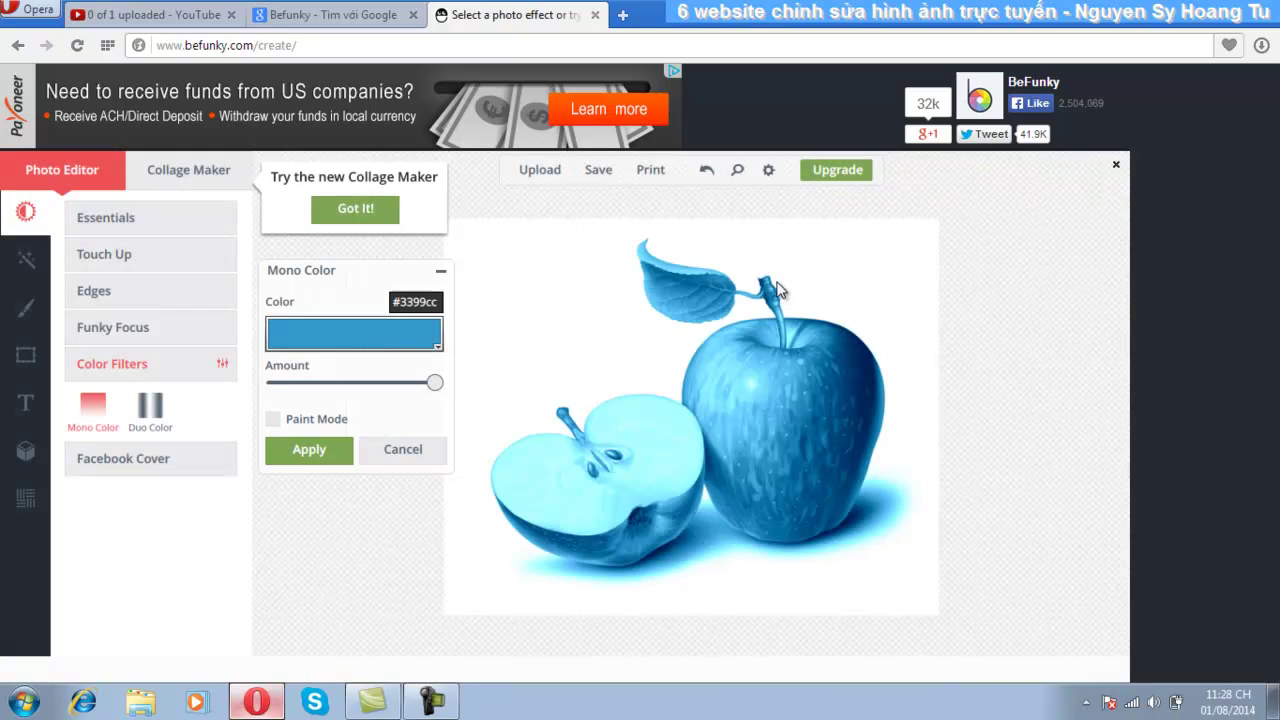